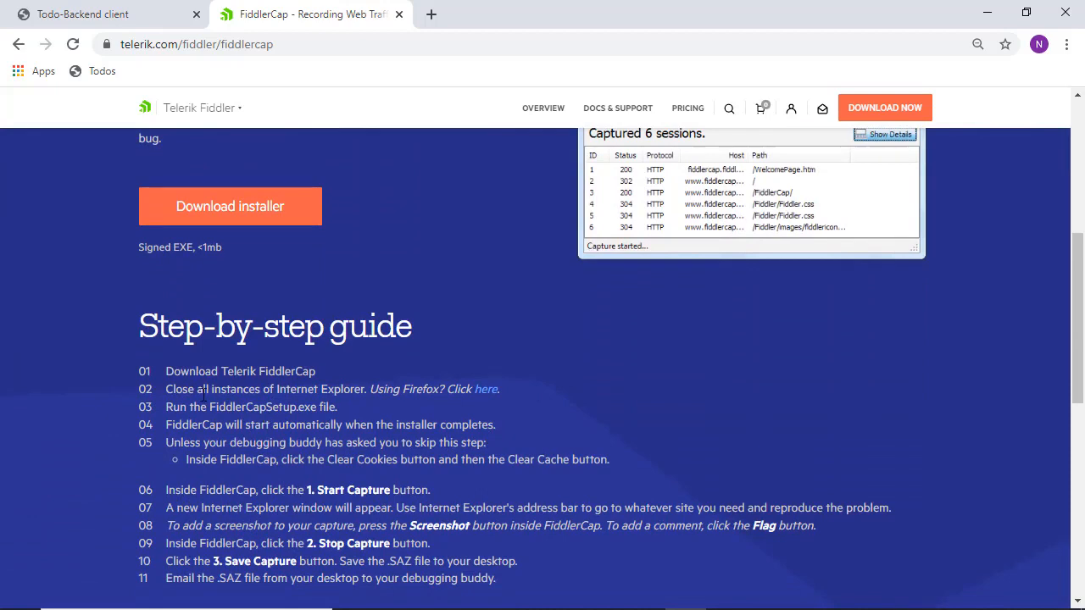
- Download the FiddlerCap installer from the Telerik FiddlerCap website
scroll(204, 395, "down", 1)
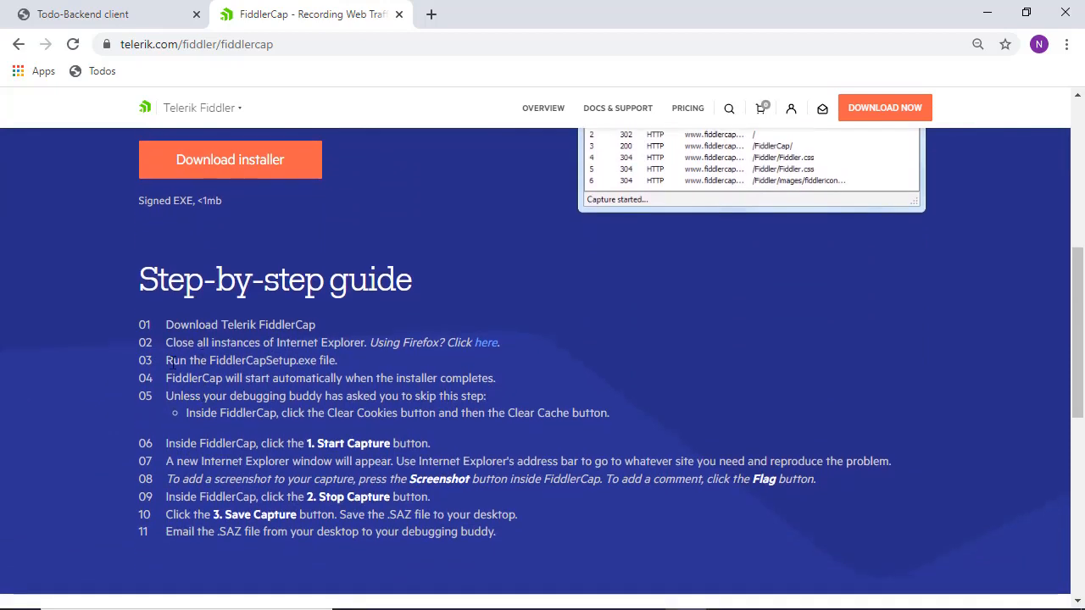
scroll(199, 392, "up", 6)
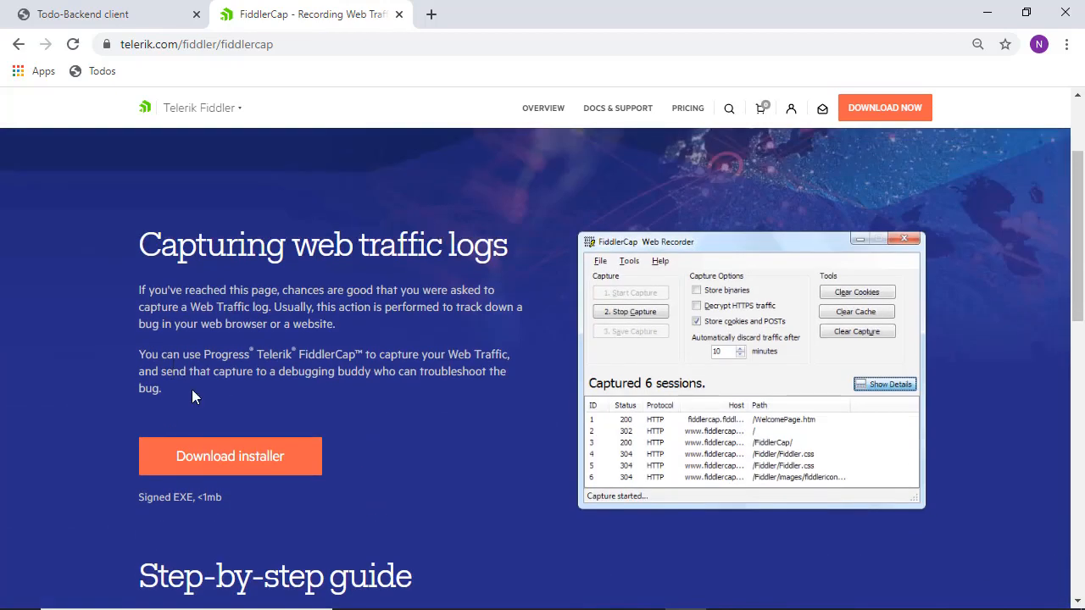
left_click(229, 458)
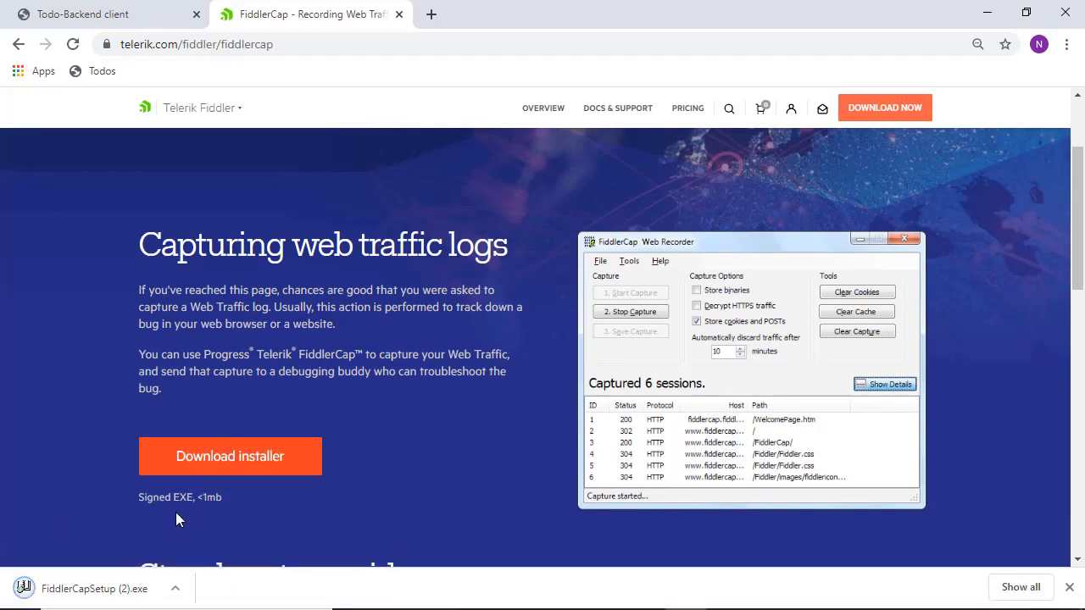
scroll(175, 512, "down", 2)
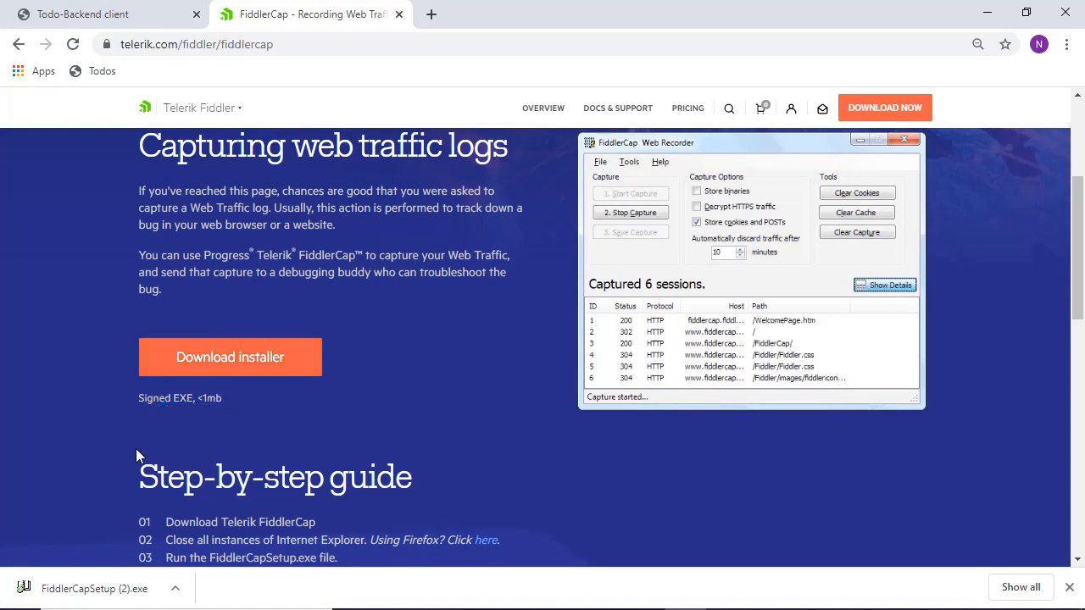
- Run FiddlerCapSetup.exe and install FiddlerCap to the proposed desktop folder, launching the recorder
left_click(108, 588)
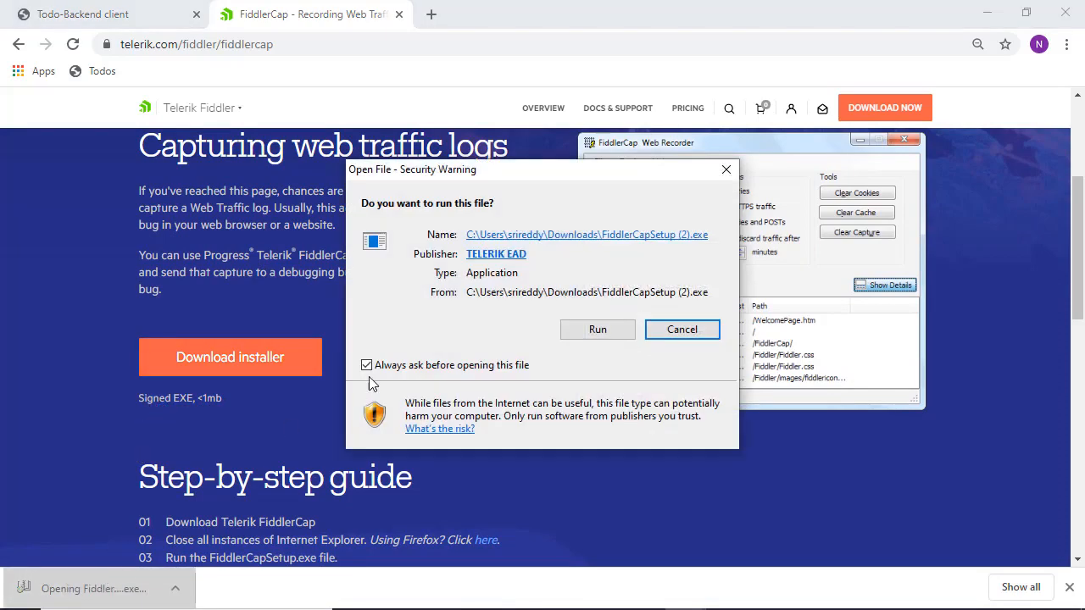
left_click(593, 329)
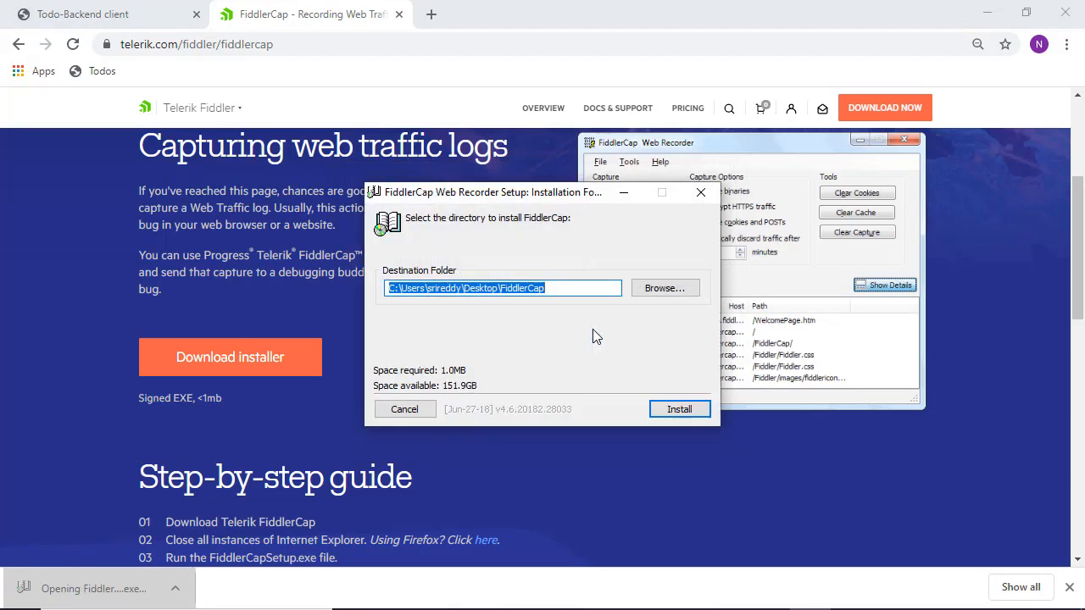
left_click(675, 410)
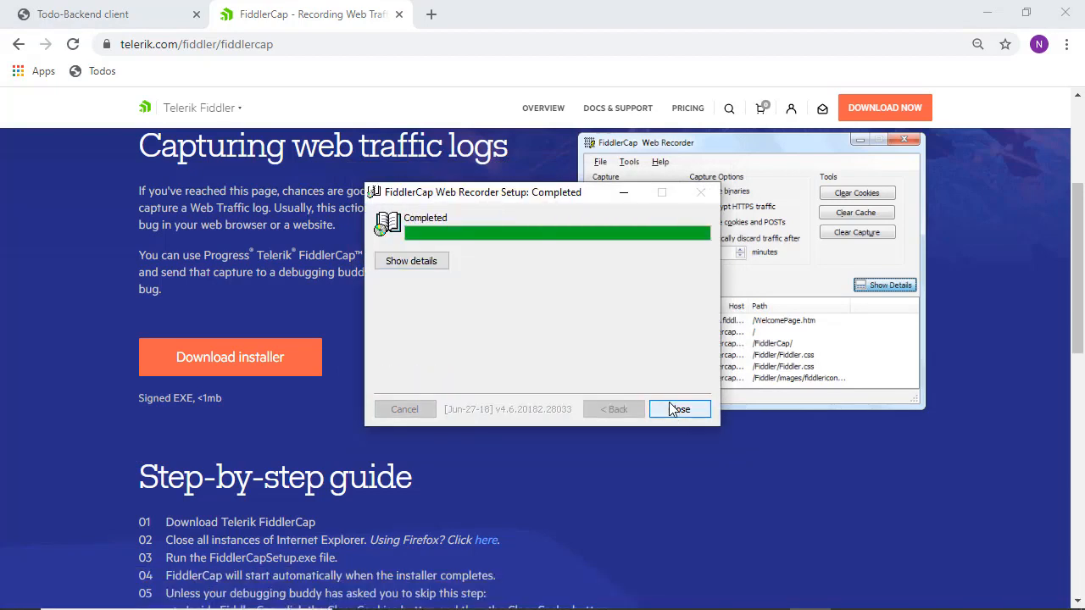
left_click(678, 410)
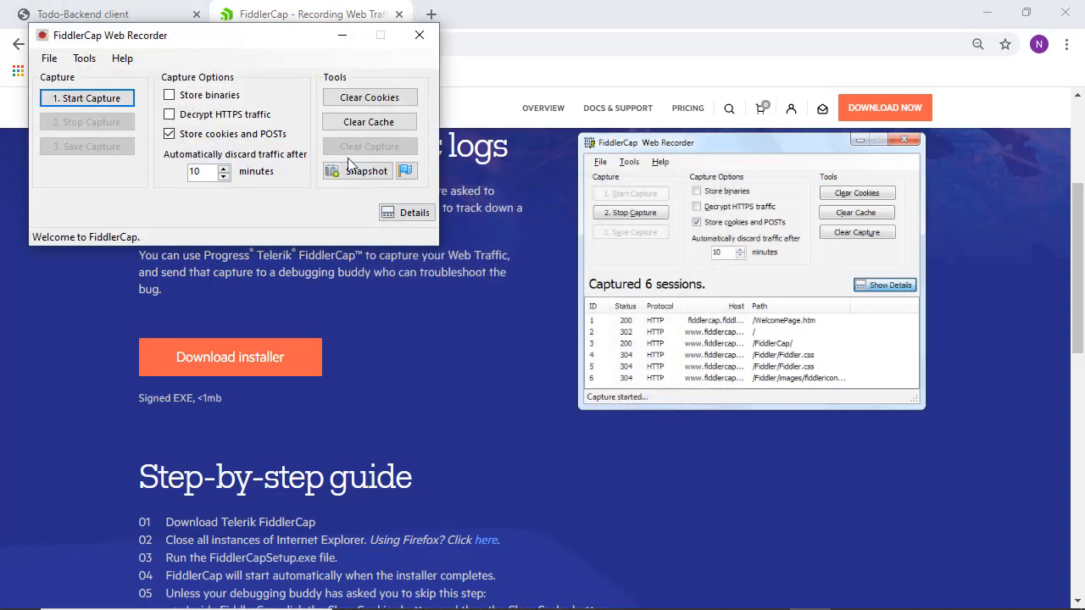
- Centre the recorder window, start capturing traffic, and open a new Chrome tab
left_click_drag(253, 44, 575, 247)
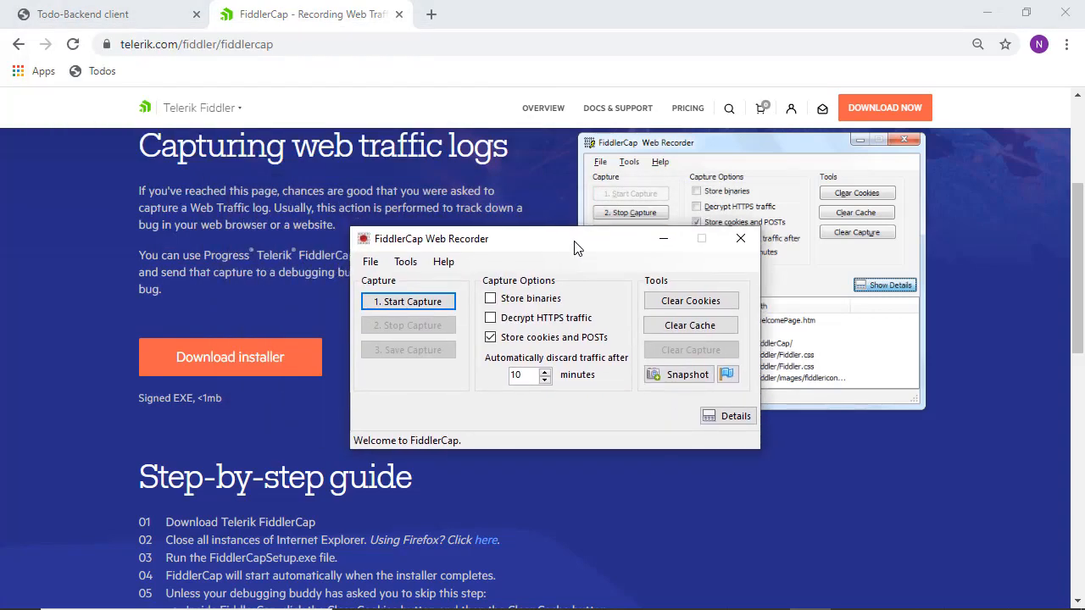
left_click(395, 303)
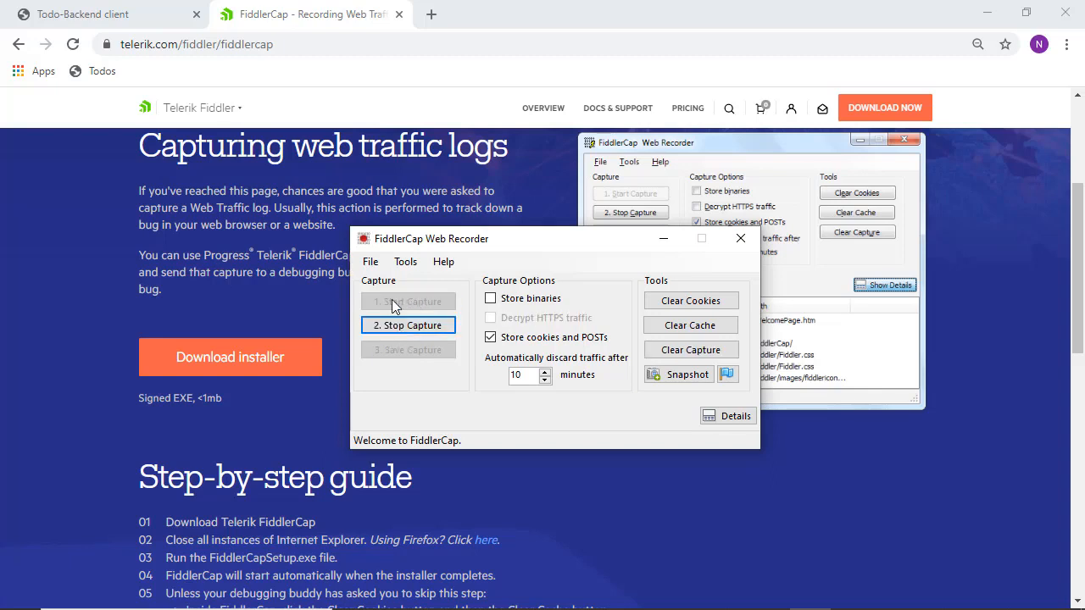
left_click(430, 14)
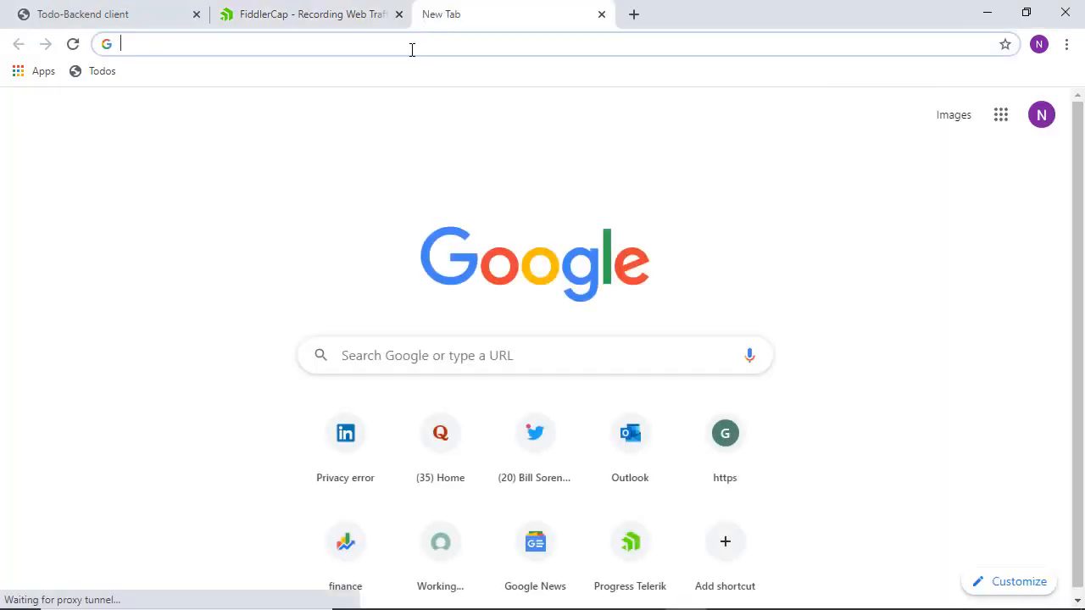
- Load progress.com in the new tab, then return to the recorder showing 44 sessions
type("pro")
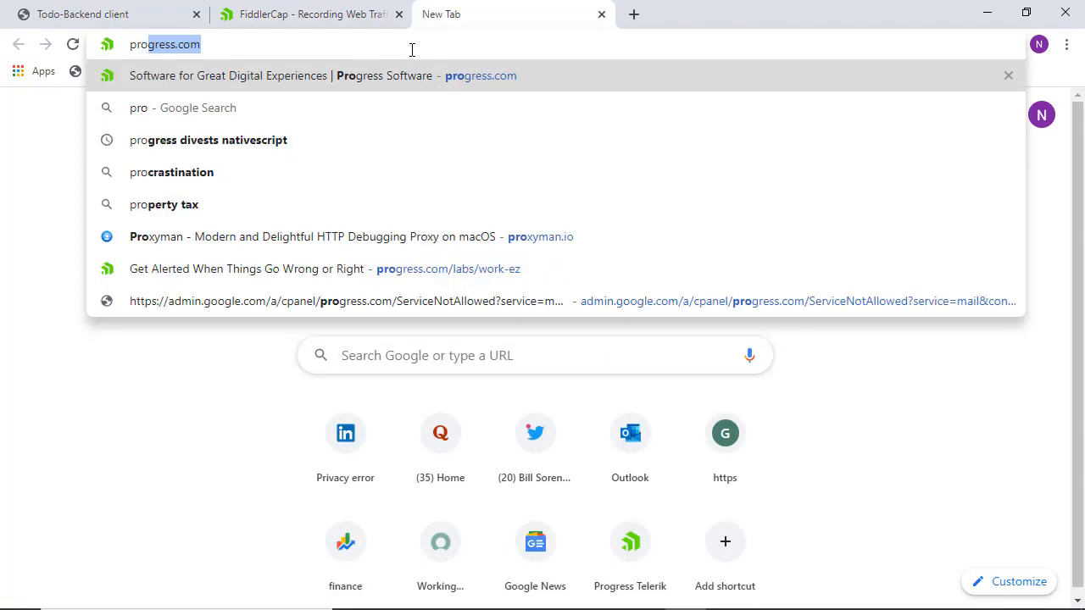
key("Return")
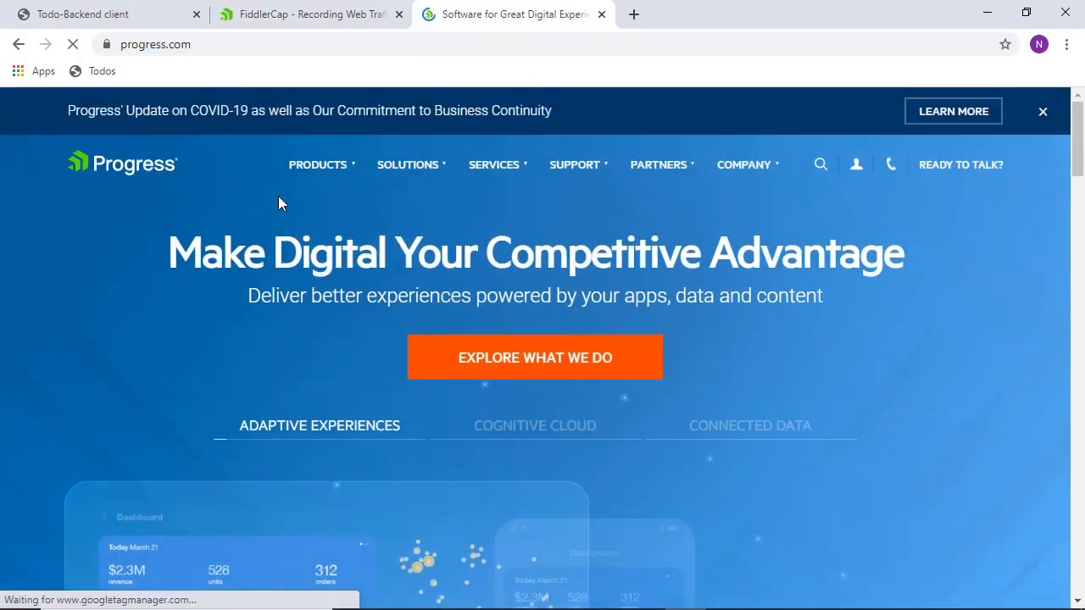
key("alt+Tab")
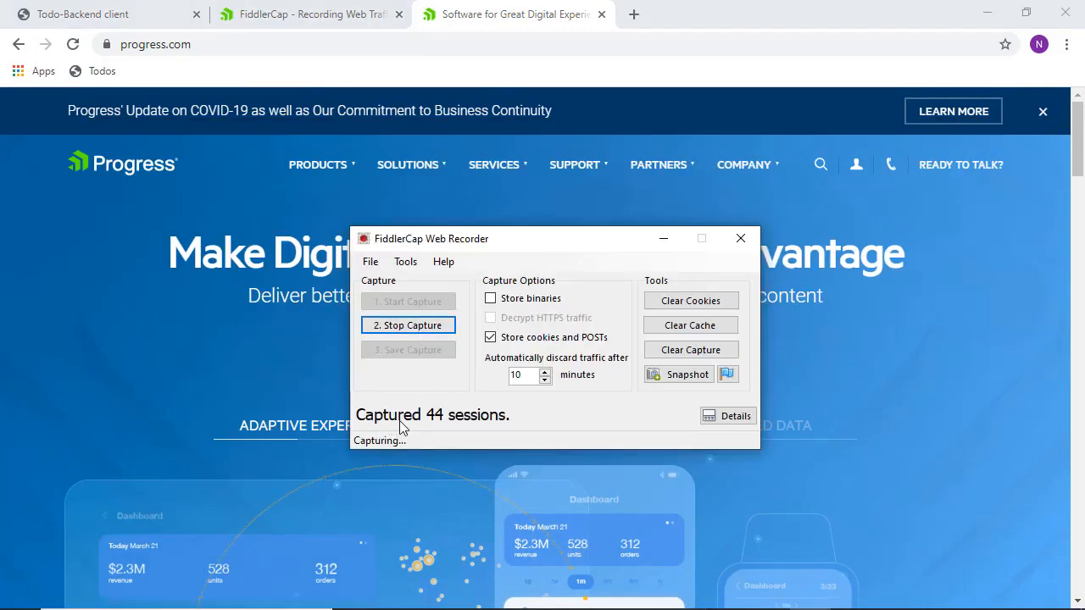
- Expand the session list, stop the capture at 47 sessions, and begin saving it
left_click(723, 418)
left_click_drag(607, 250, 623, 128)
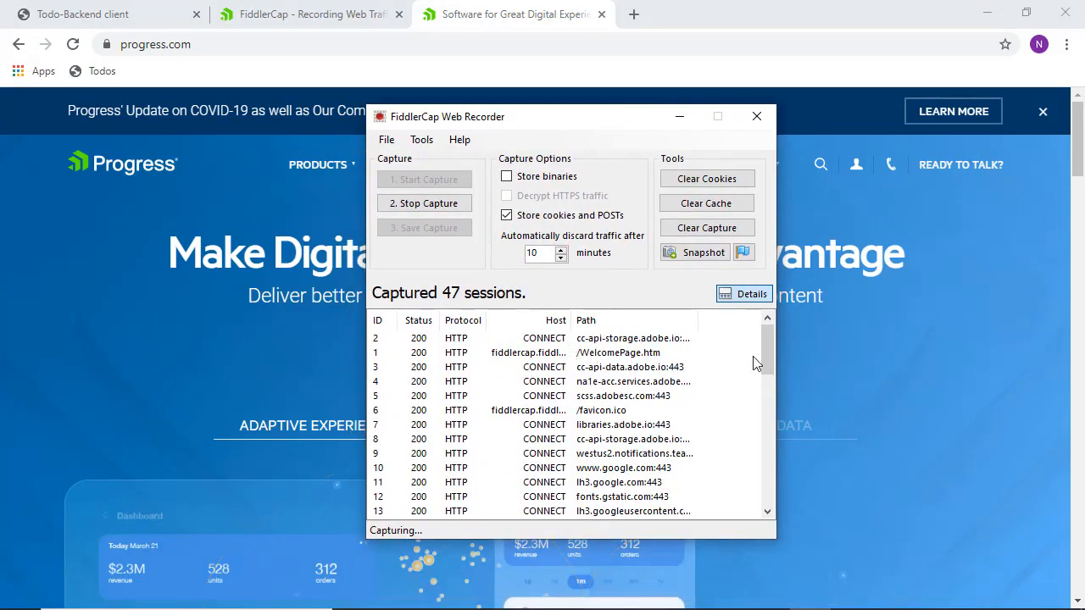
mouse_move(765, 356)
left_mouse_down()
mouse_move(763, 452)
mouse_move(761, 335)
left_mouse_up()
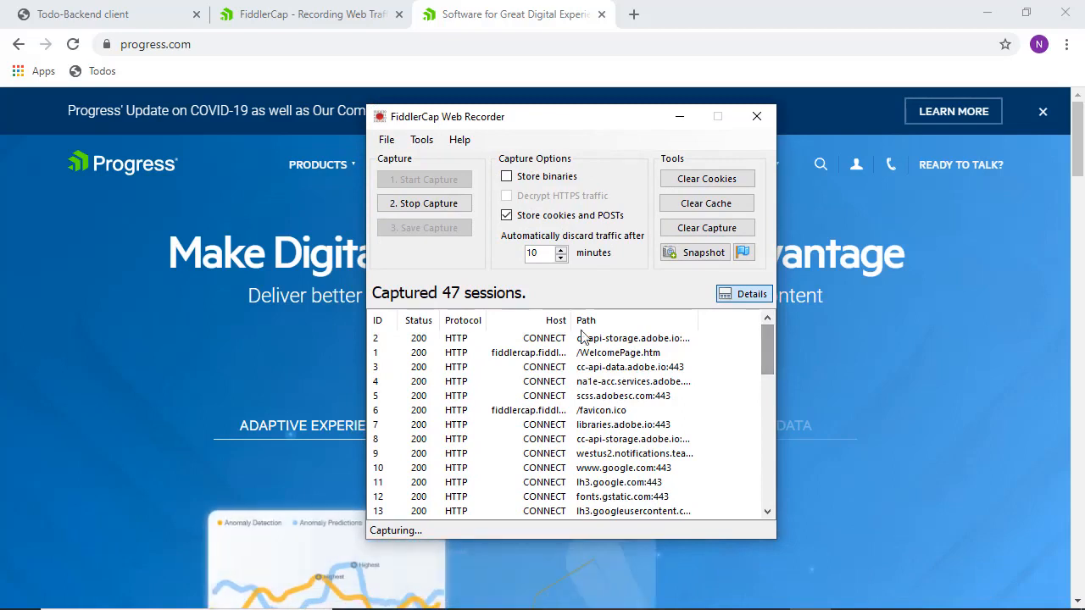
left_click(428, 206)
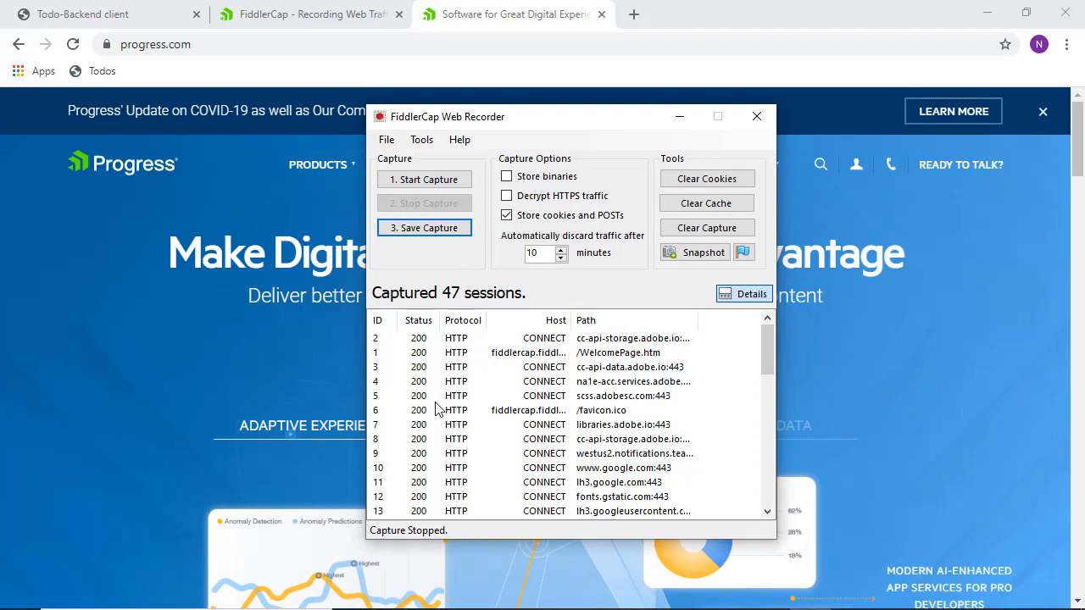
left_click(408, 231)
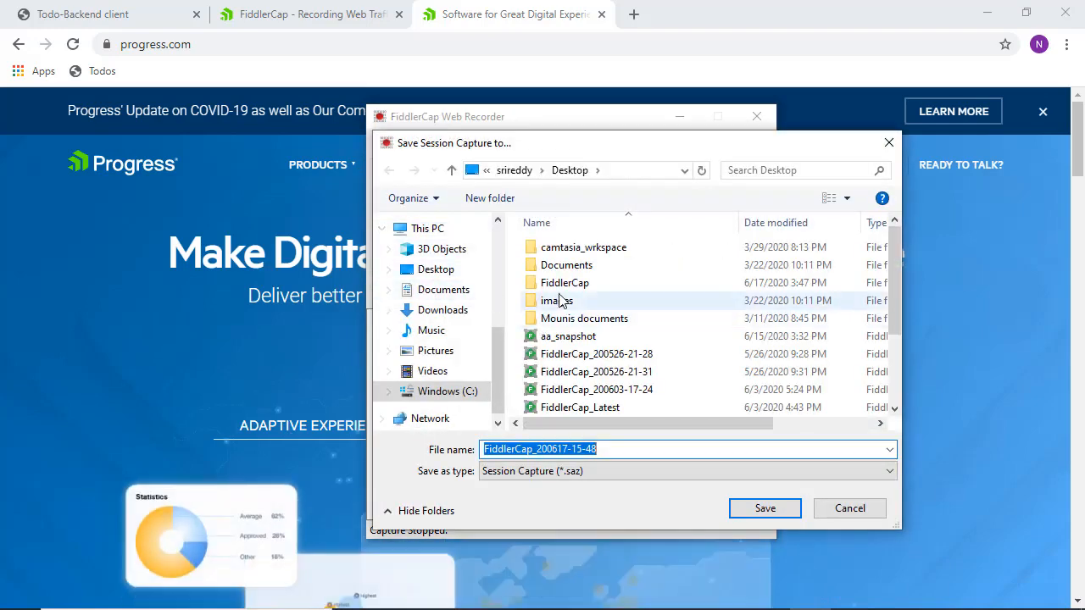
- Save the capture as tsting.saz on the Desktop and acknowledge the Capture Saved message
left_click(570, 285)
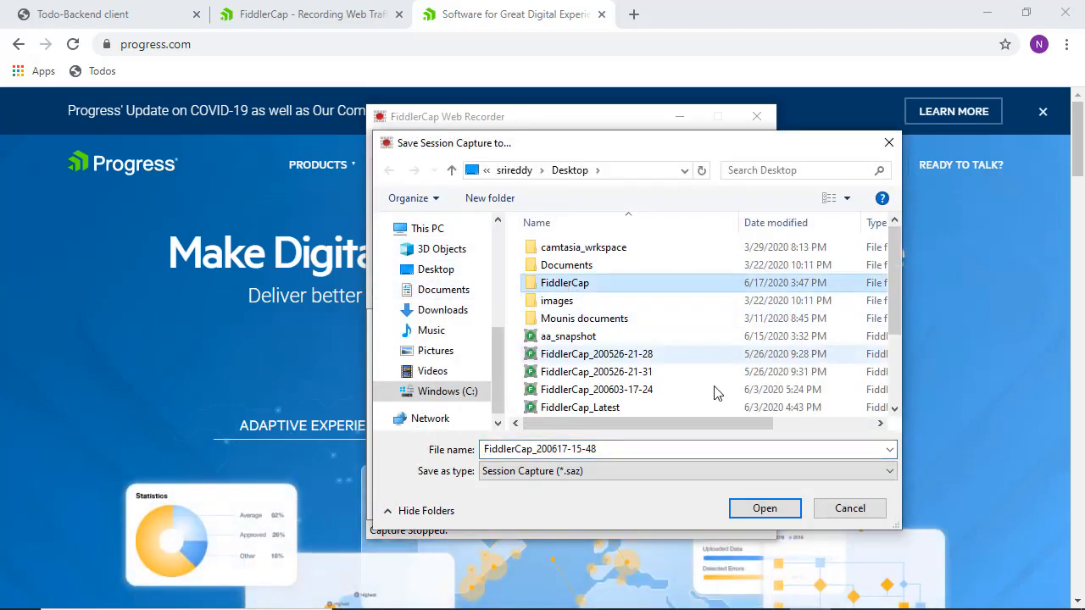
left_click(631, 449)
type("tsting")
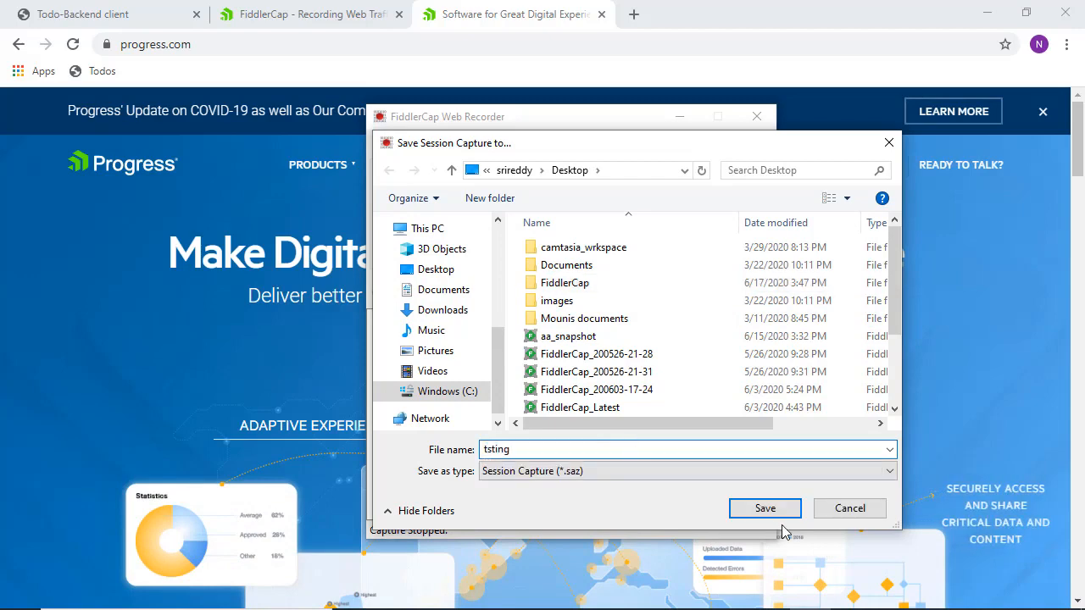
left_click(771, 512)
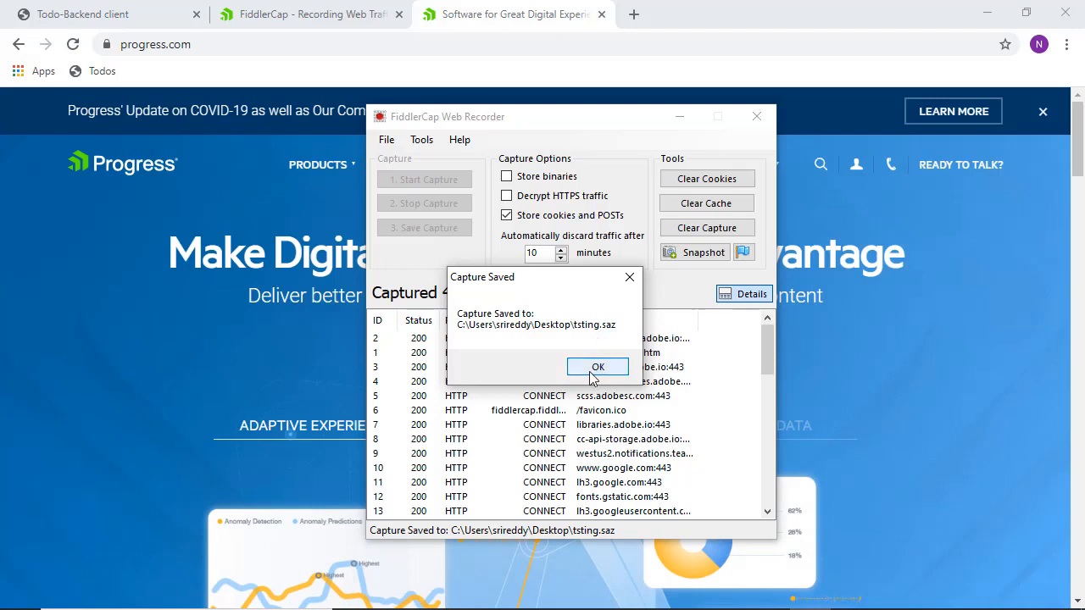
left_click(593, 370)
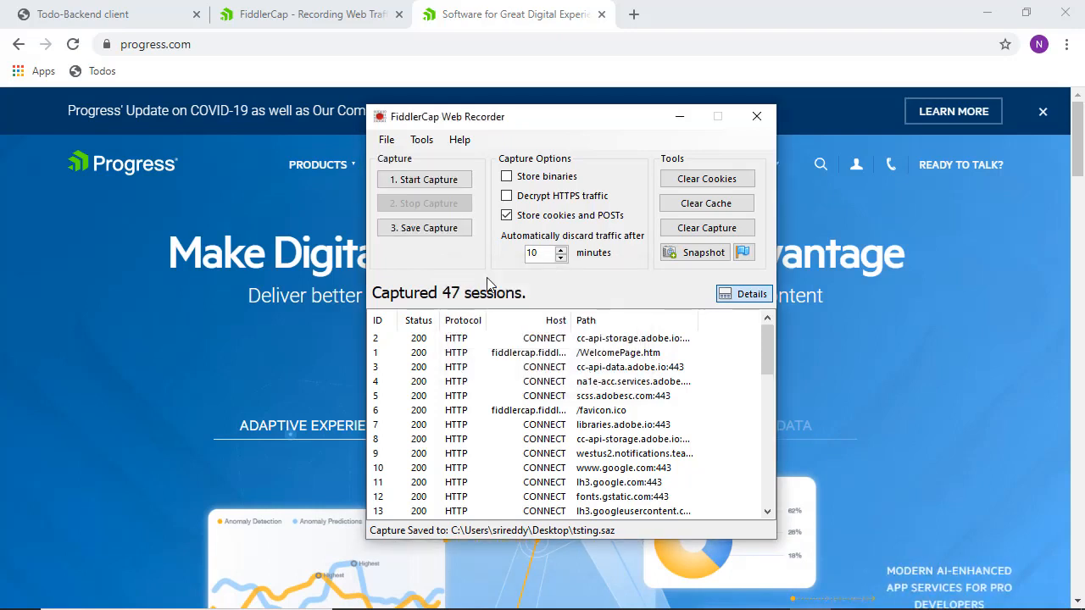
- Reposition the recorder and use Clear Capture to empty the session list to 0 sessions
left_click(734, 293)
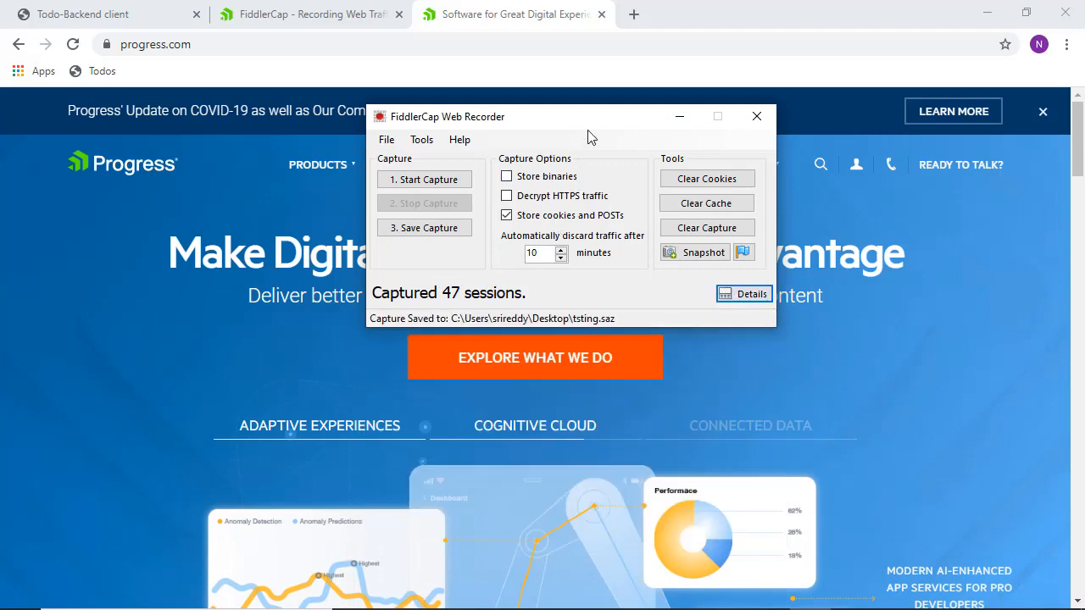
left_click_drag(591, 127, 527, 155)
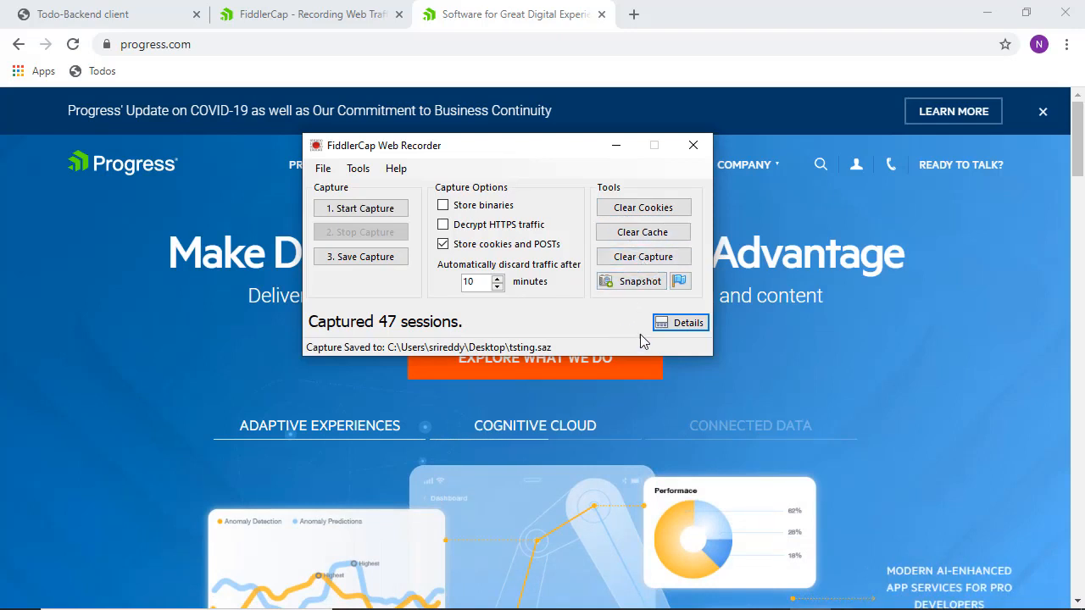
left_click(660, 322)
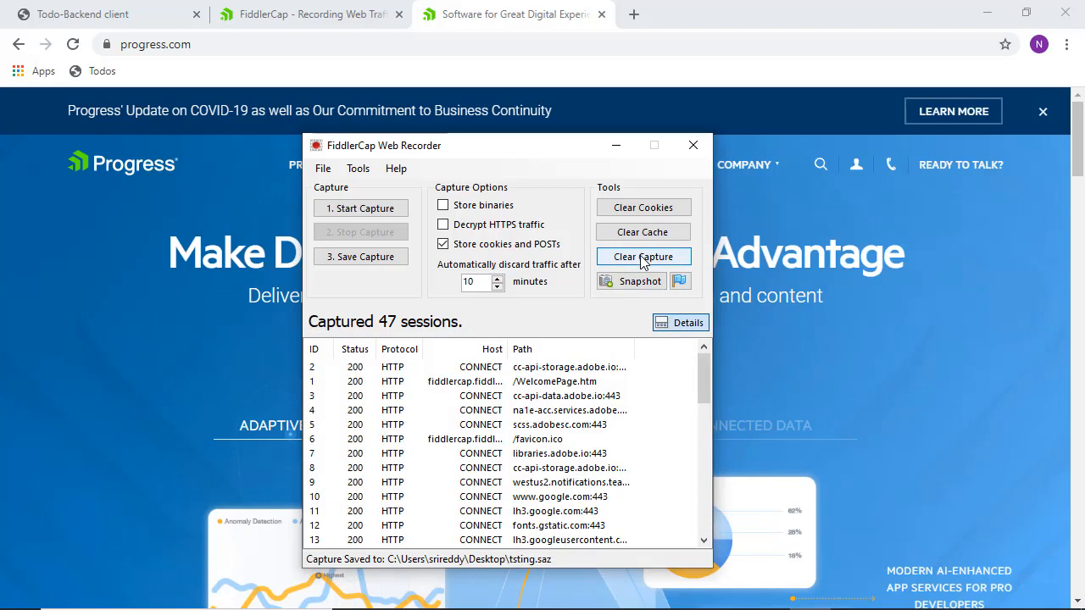
left_click(642, 259)
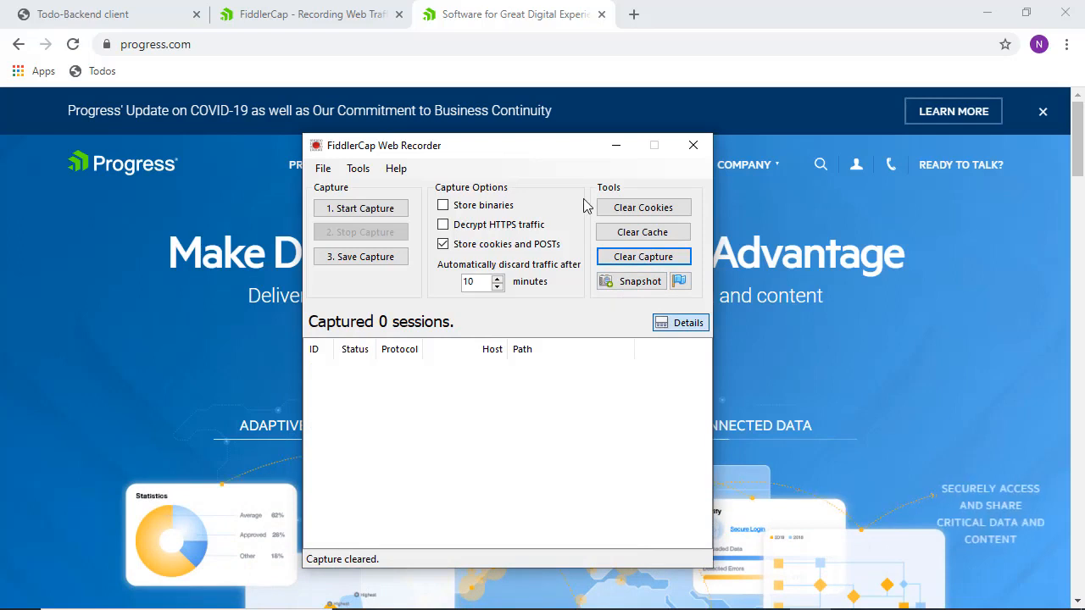
left_click_drag(555, 154, 254, 182)
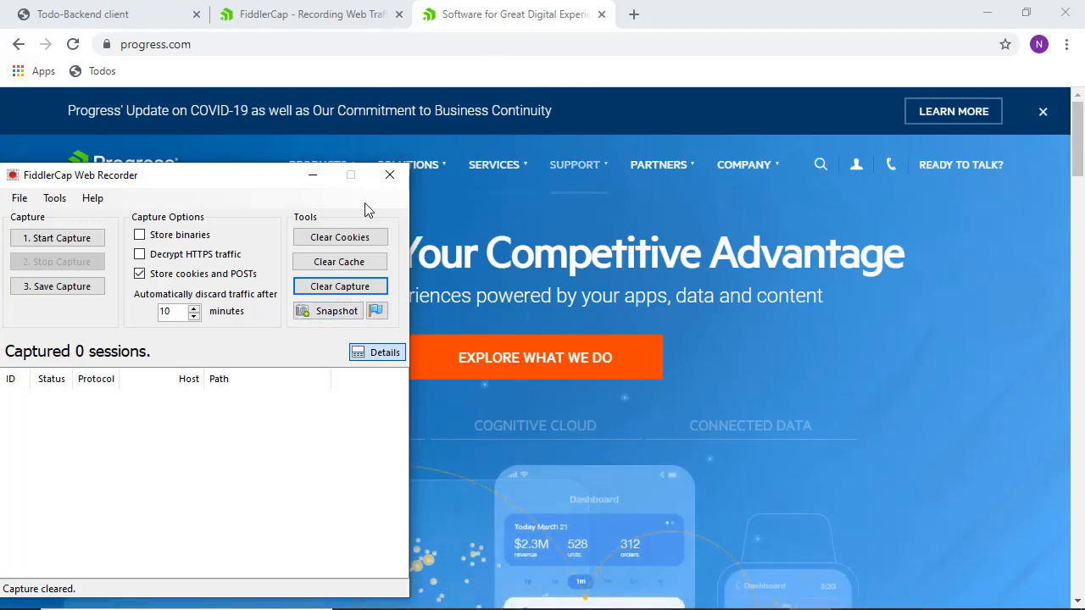
- Add a screenshot of the page to the capture
left_click(382, 354)
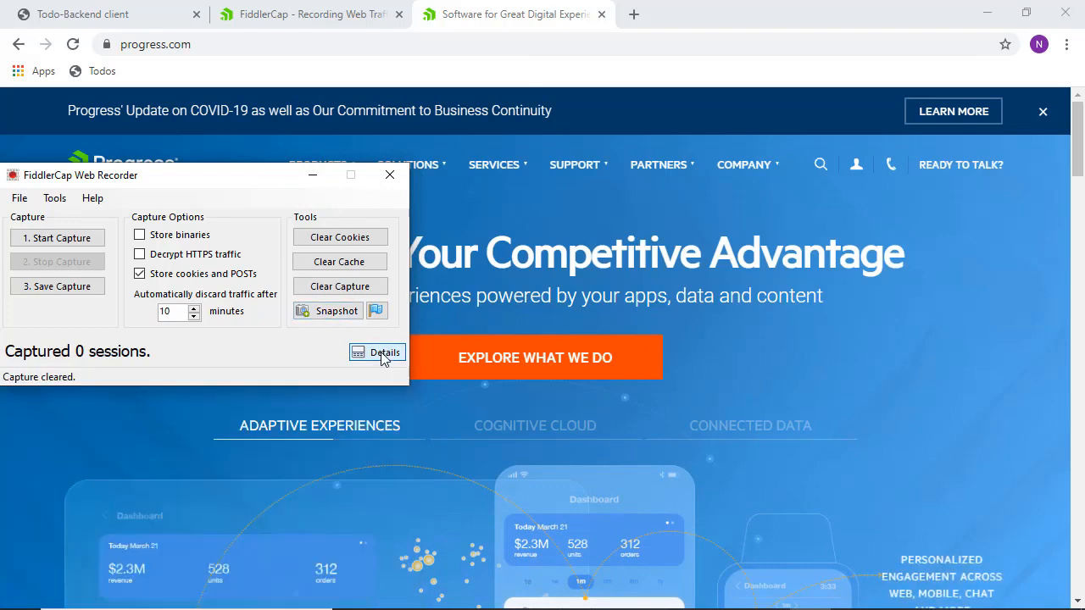
left_click_drag(251, 182, 333, 410)
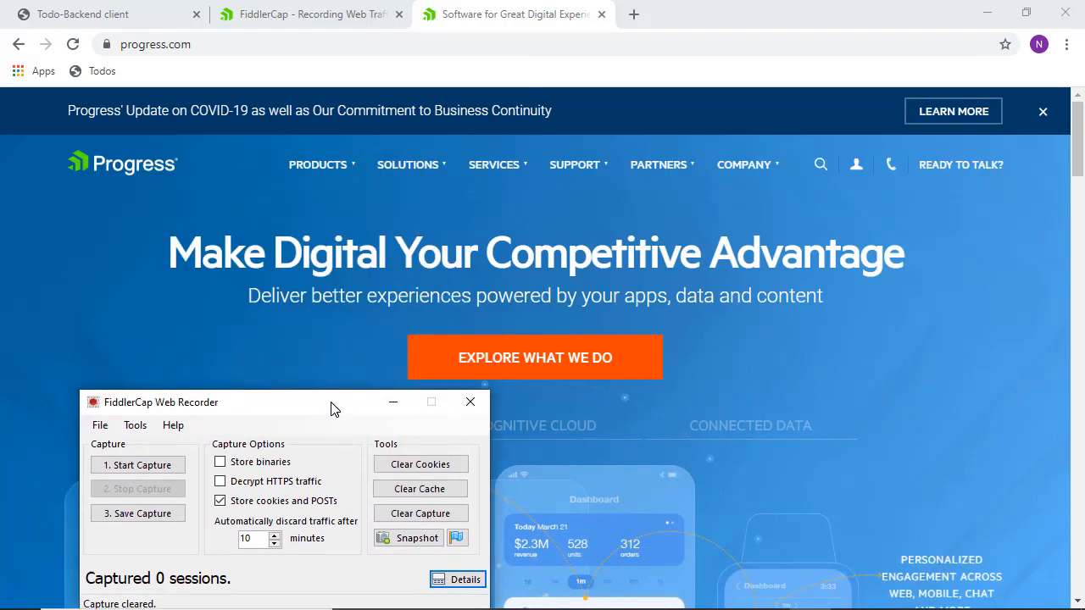
left_click(403, 540)
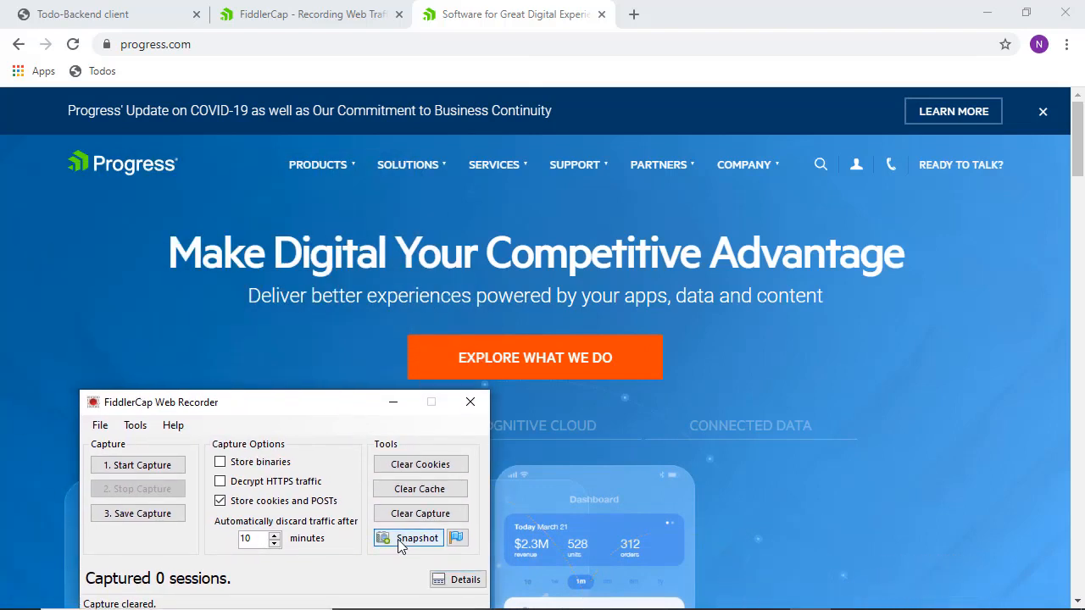
left_click(614, 363)
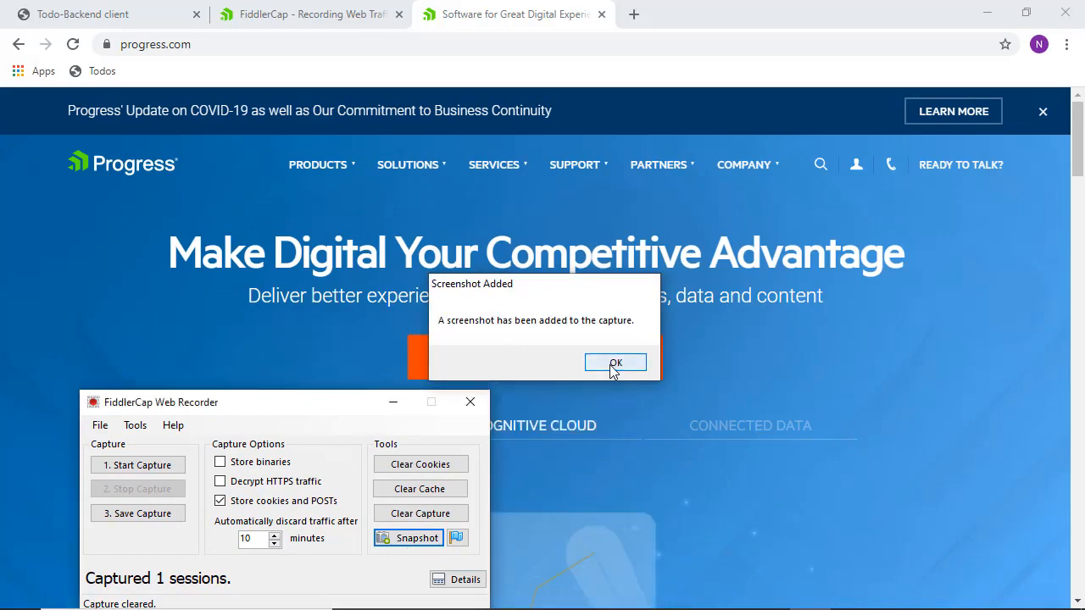
left_click_drag(269, 395, 194, 246)
- Add the comment 'adding more conte' to the capture and centre the recorder window
left_click(386, 430)
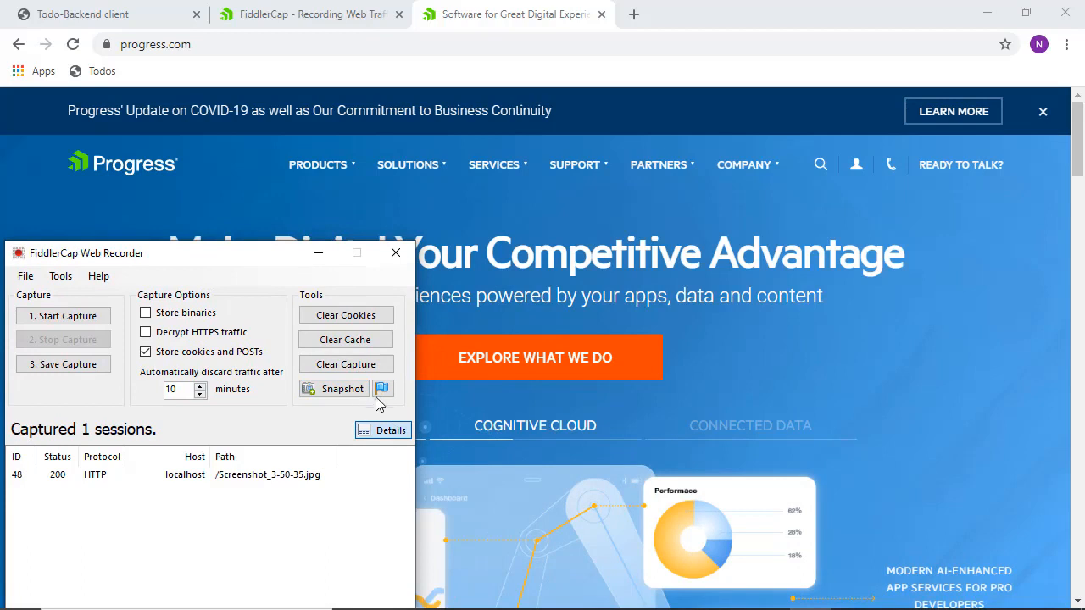
left_click(383, 390)
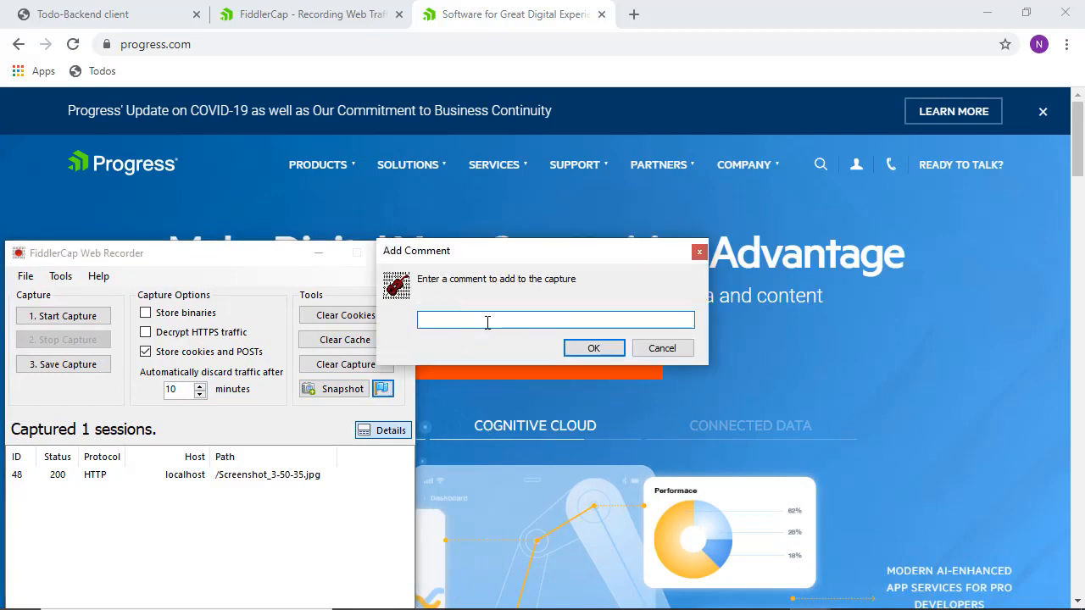
type("adding mo")
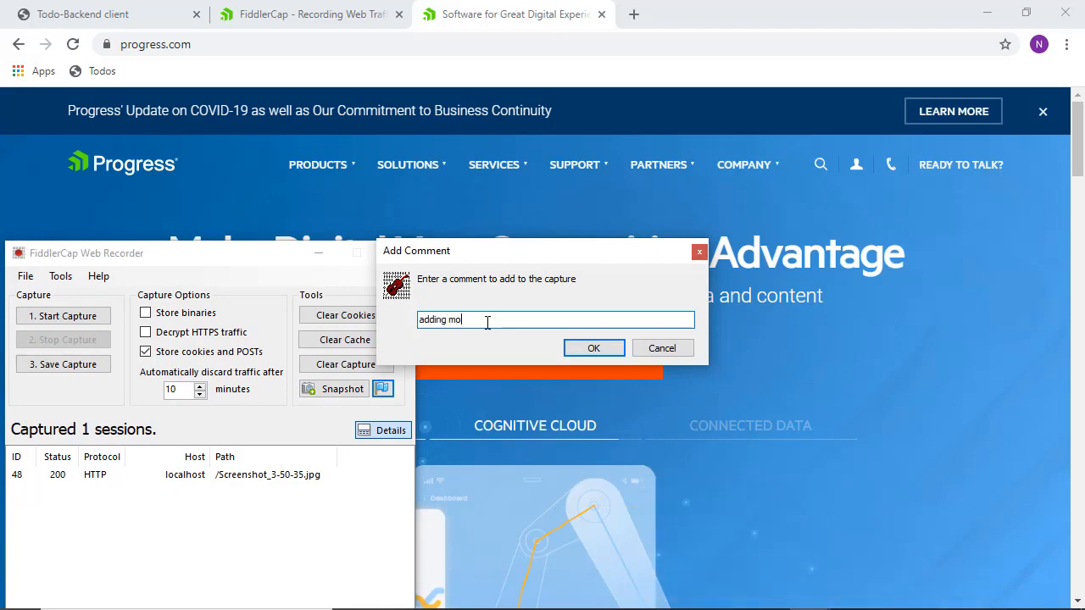
type("re context")
key("Return")
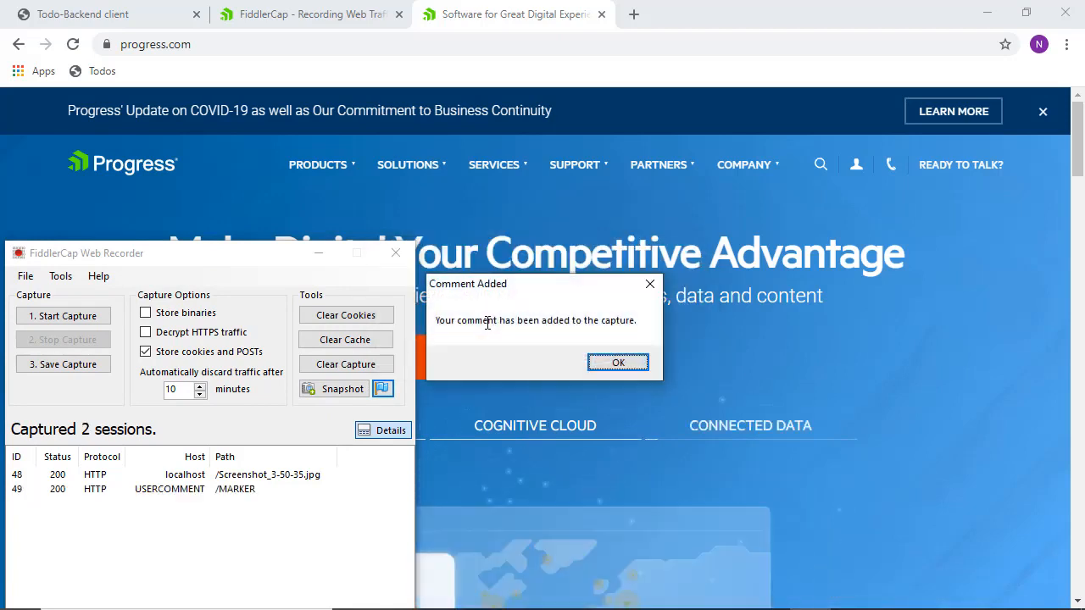
left_click(616, 361)
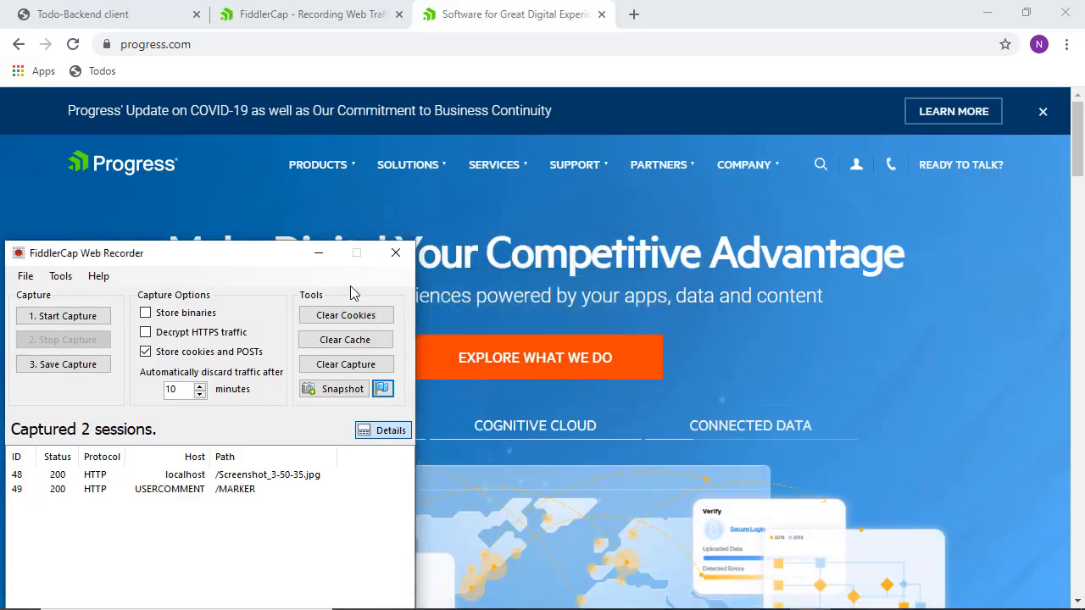
left_click_drag(253, 263, 546, 154)
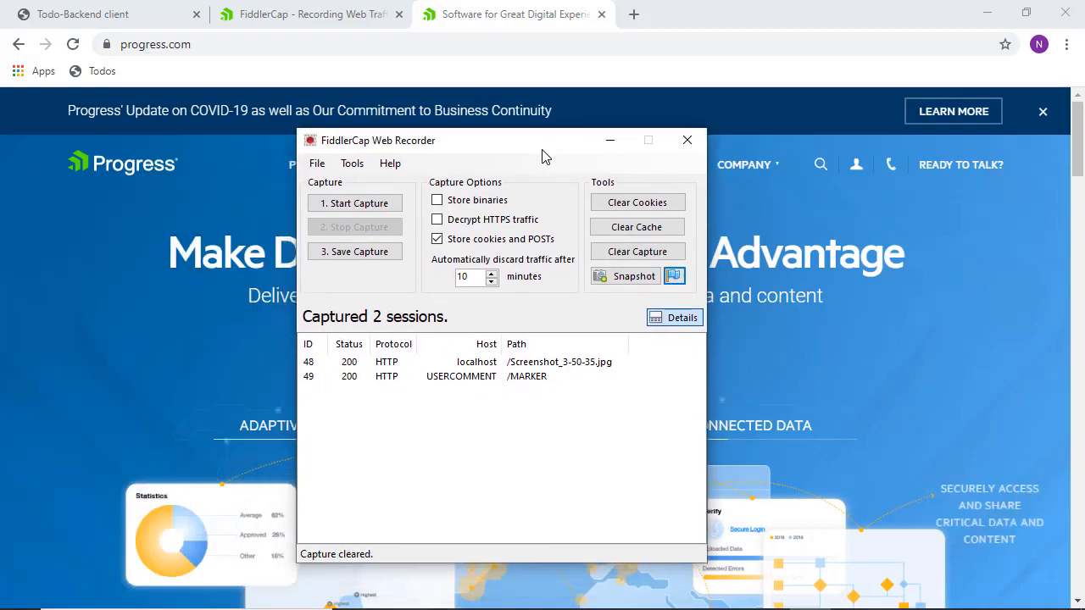
left_click(390, 365)
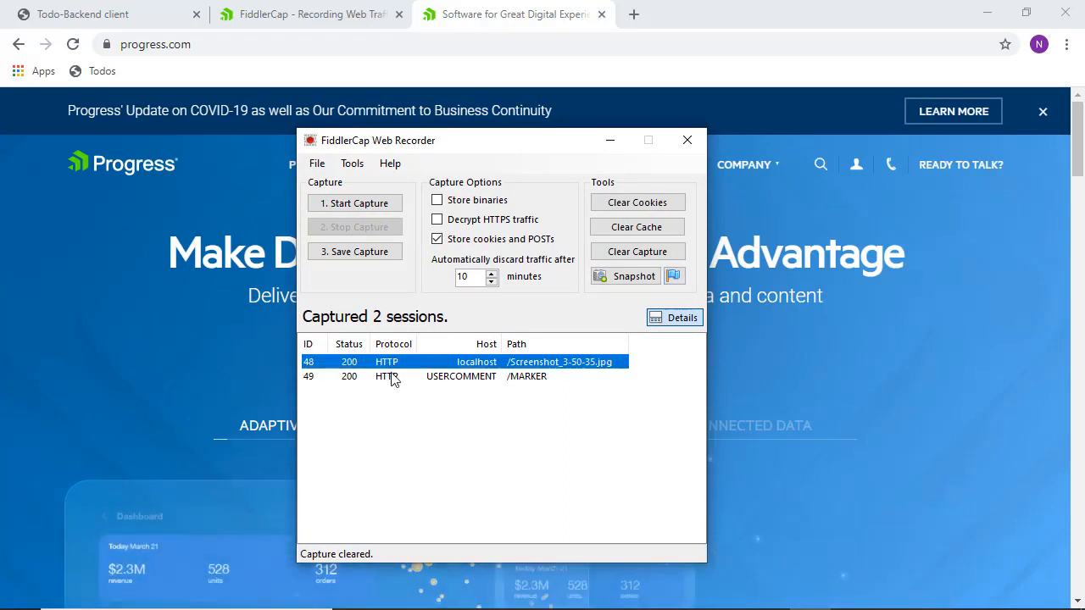
left_click(392, 378)
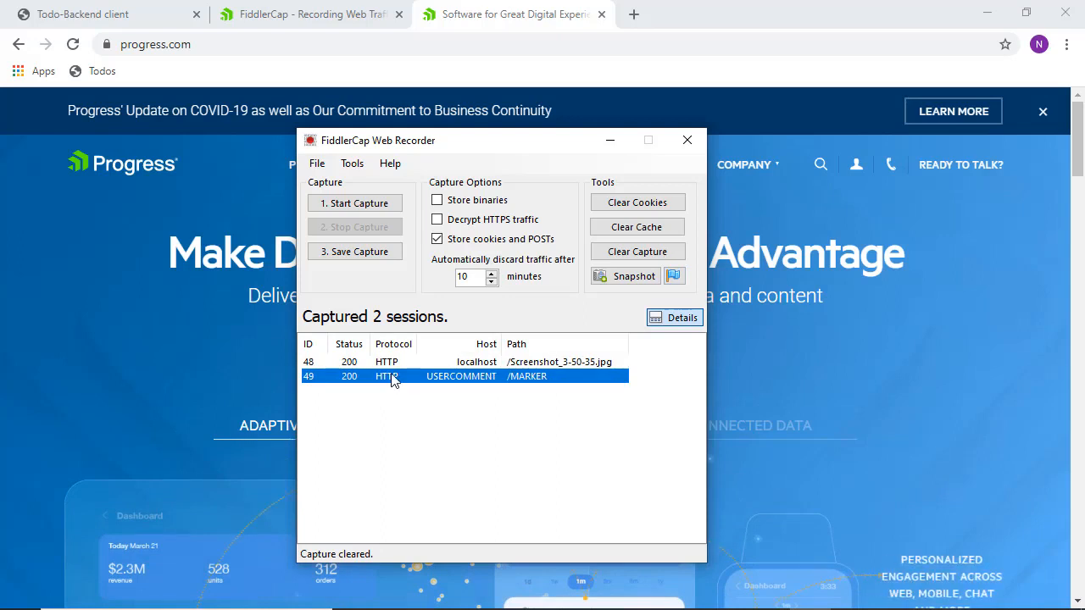
- Enable Decrypt HTTPS traffic and accept installing the DO_NOT_TRUST_FiddlerRoot certificate
left_click(437, 222)
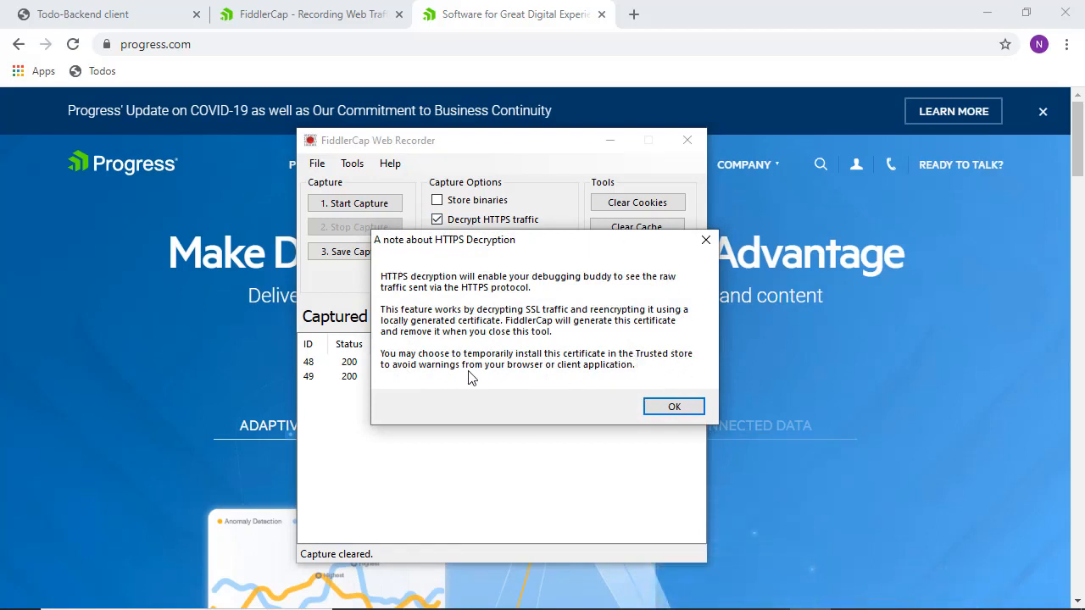
left_click(670, 406)
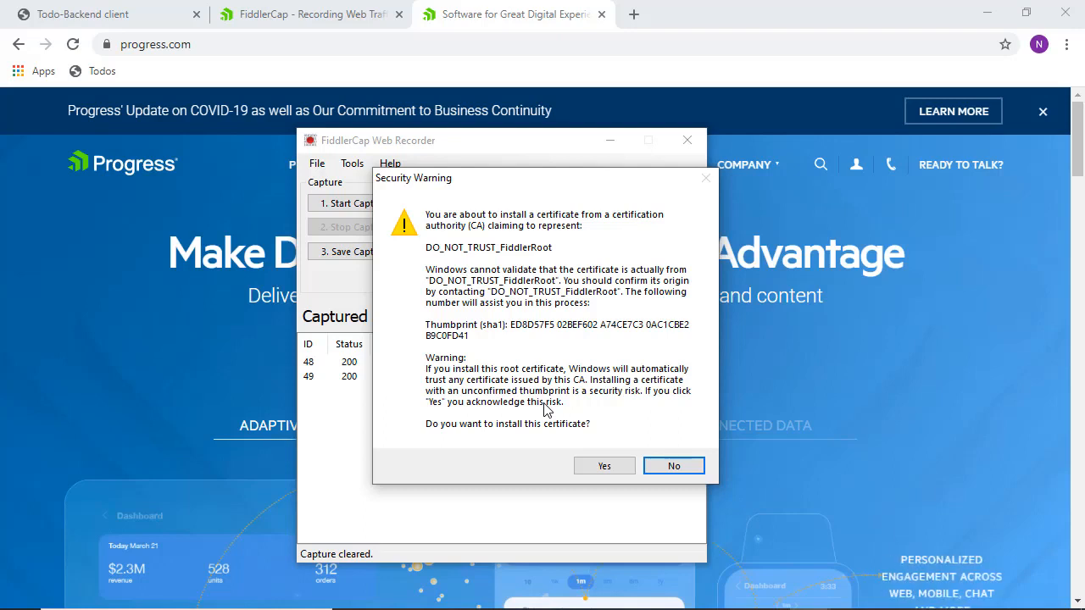
left_click(603, 466)
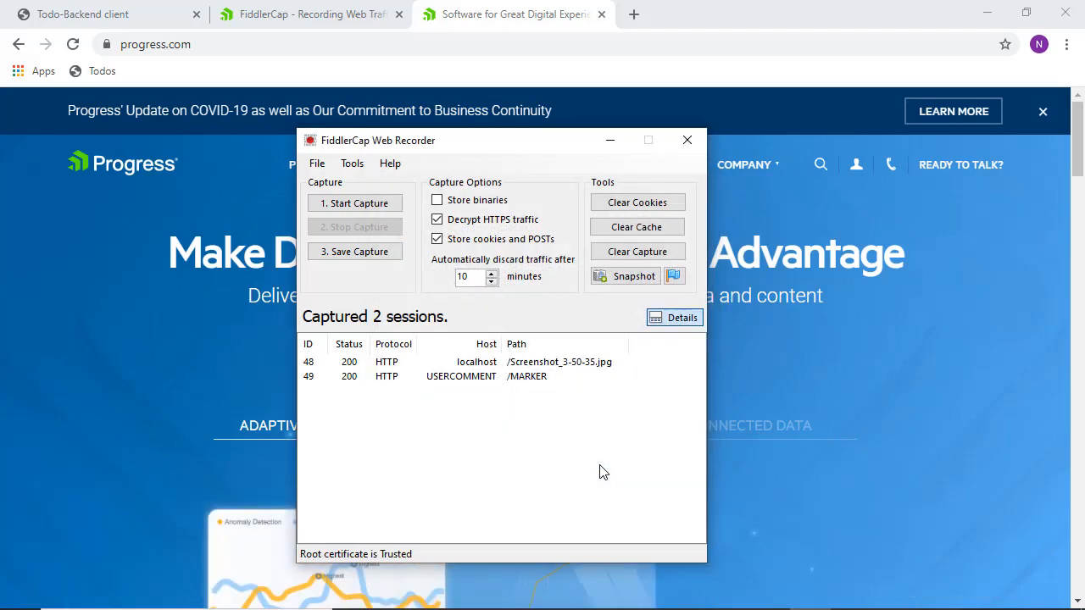
- Start capturing and load progress.com in a new Chrome tab, then return to the recorder
left_click(354, 210)
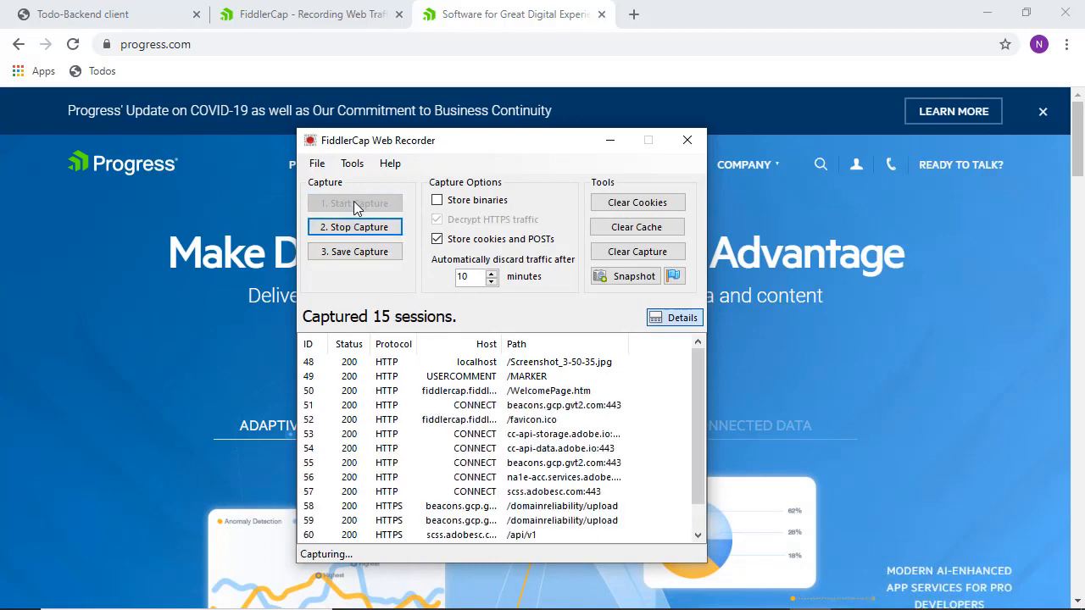
left_click(635, 13)
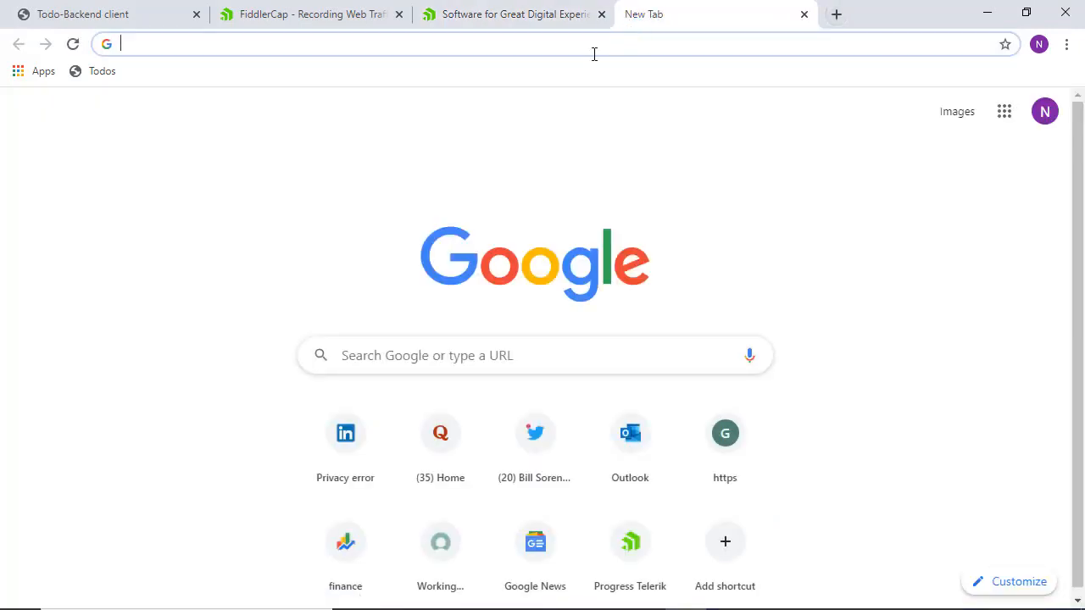
type("pro")
key("Return")
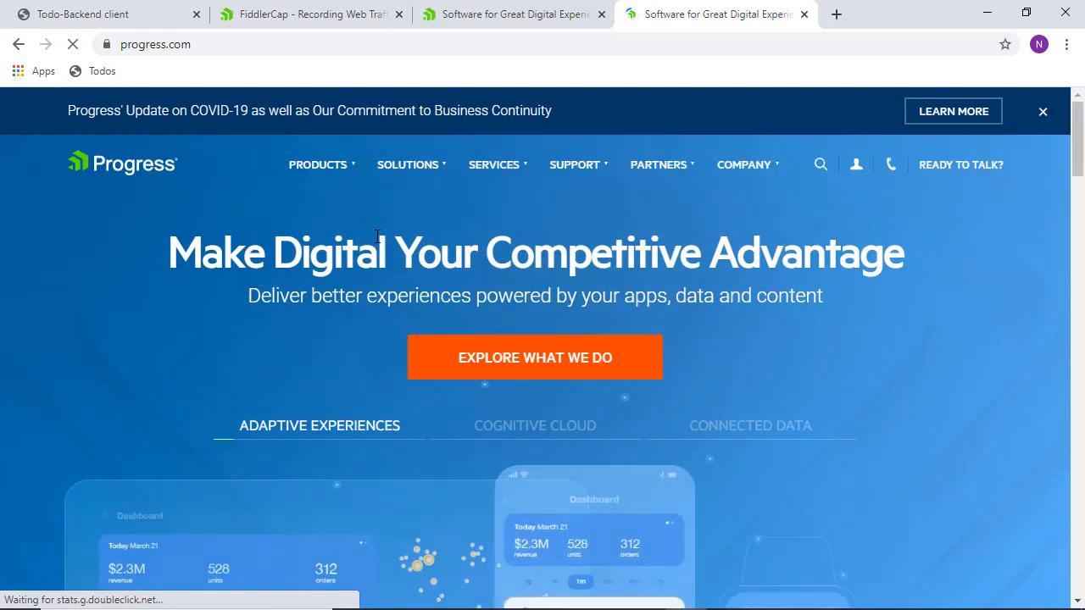
key("alt+Tab")
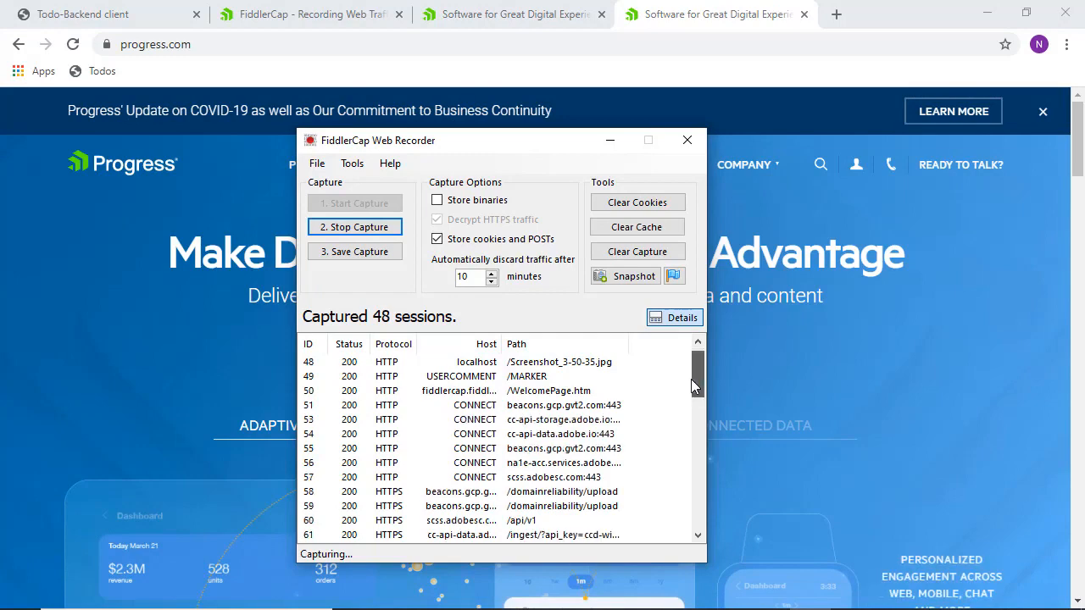
- Inspect captured sessions 63, 61 and 59, then switch to the Todo-Backend client tab
left_click_drag(691, 379, 688, 416)
left_click(404, 424)
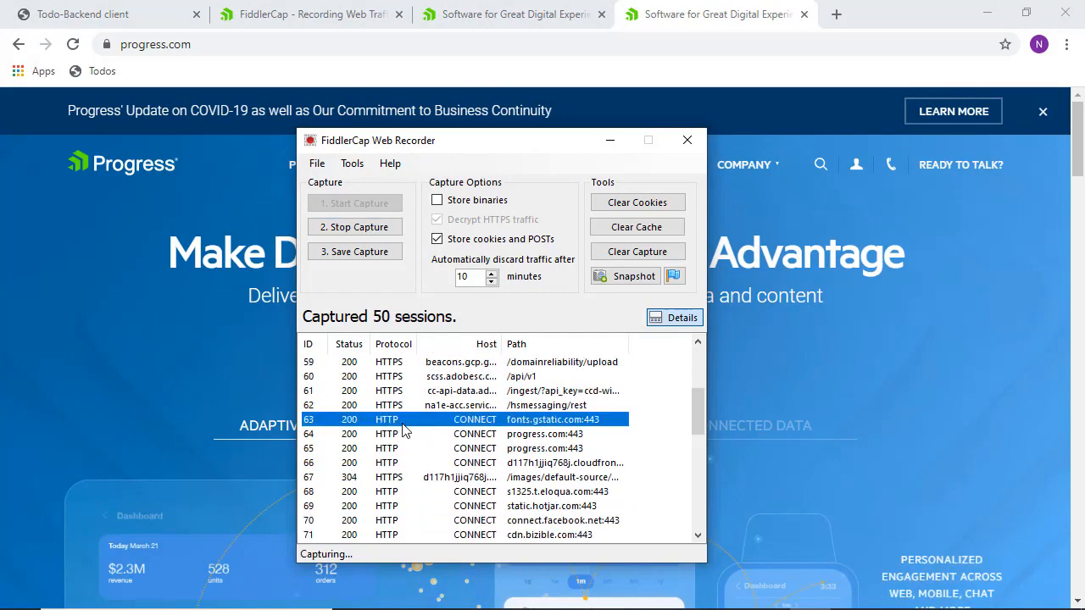
left_click(399, 391)
left_click(397, 363)
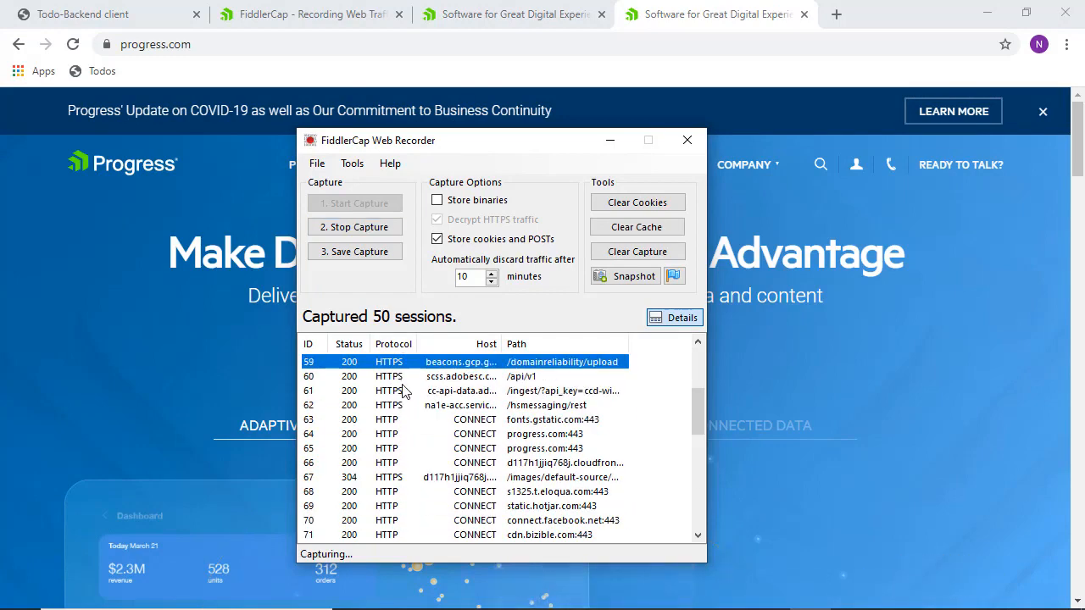
left_click(404, 393)
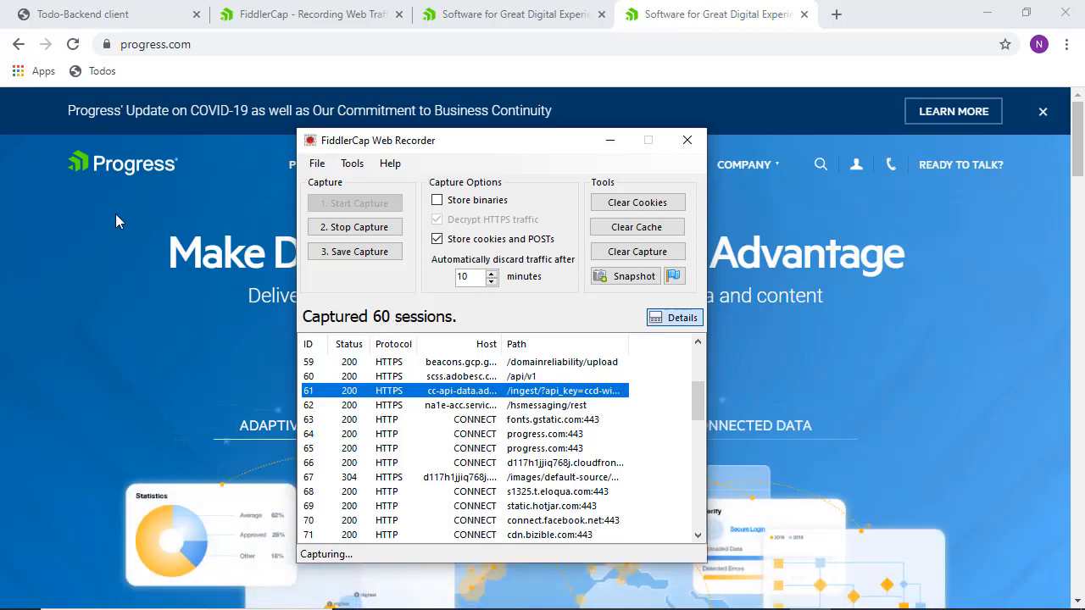
left_click(108, 16)
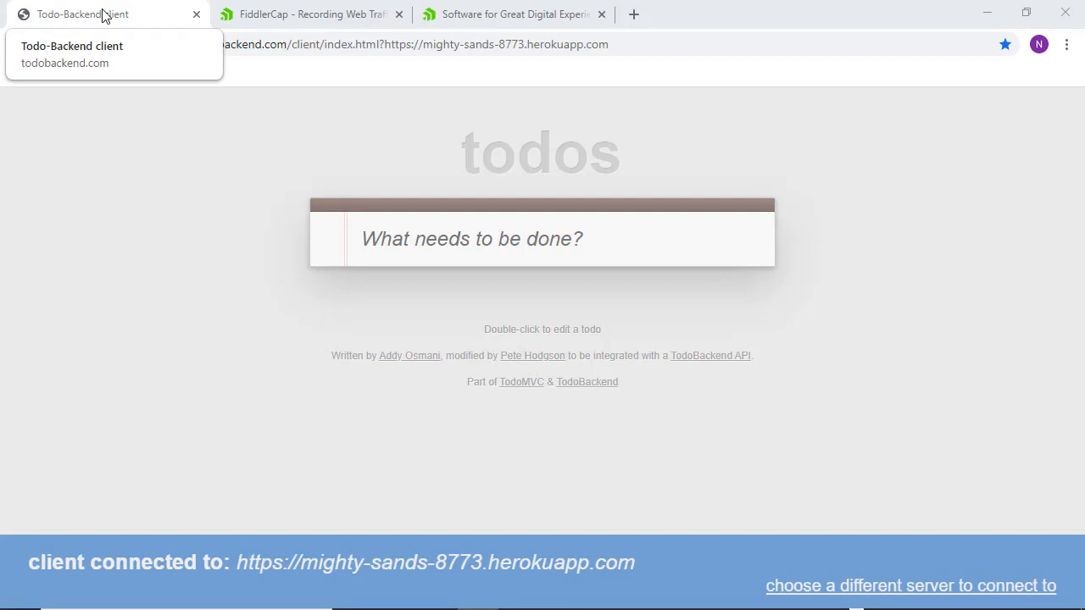
- Add the todos 'Buy bread' and 'Buy Soda'
left_click(428, 230)
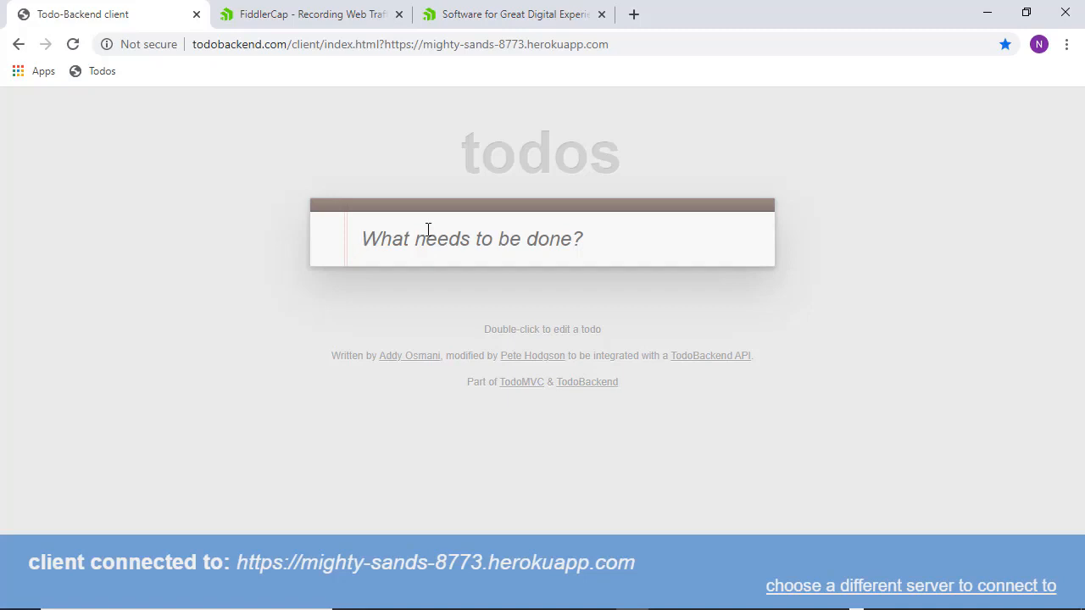
type("Buy ")
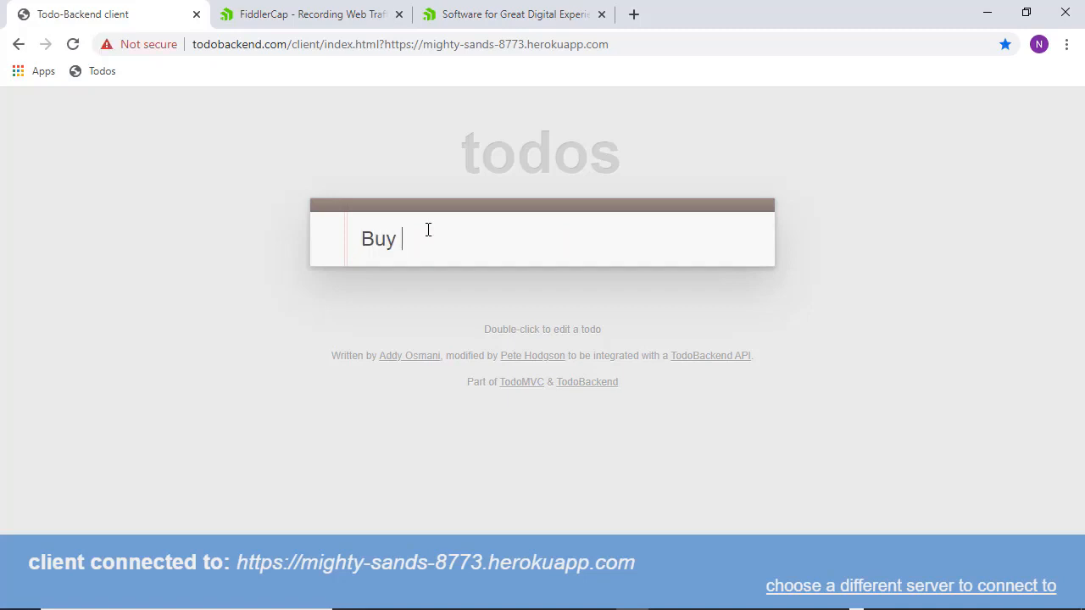
type("bread")
key("Return")
type("B")
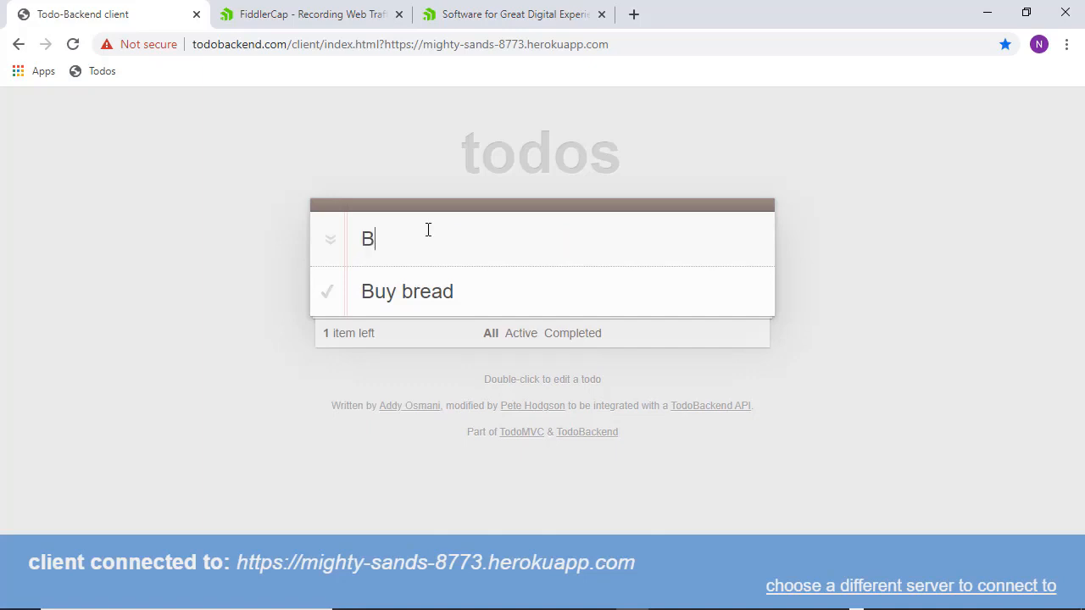
type("uy Sd")
key("BackSpace")
type("oda")
key("Return")
- Add a junk 'sjfsjfhj' todo, close the first tab, and reopen the client from the Todos bookmark
type("sjfsjfhj")
key("Return")
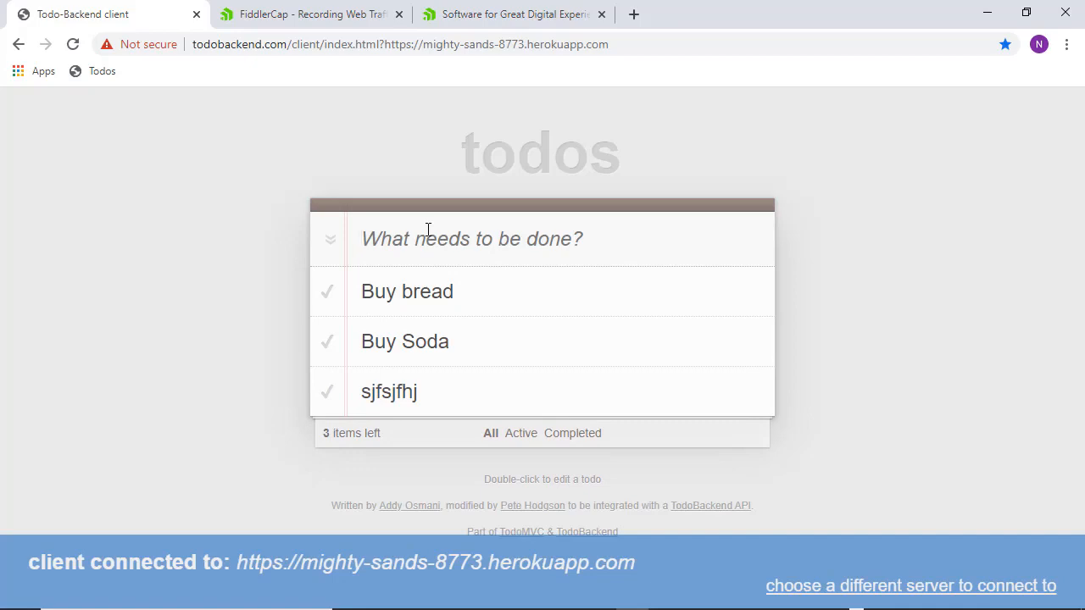
left_click(196, 15)
left_click(94, 75)
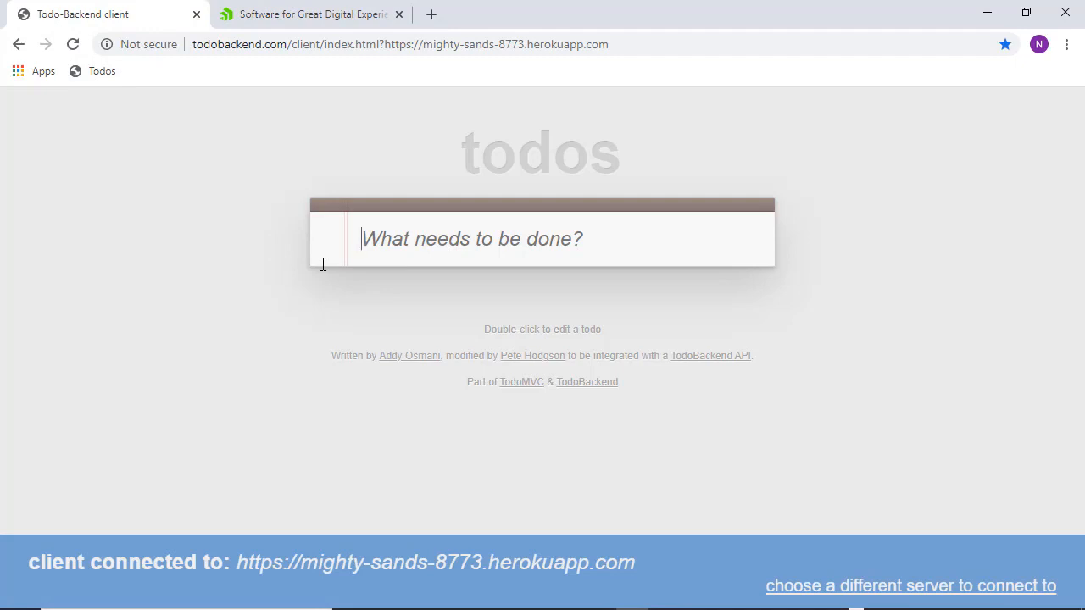
- Load fiddlercap.com in a new browser tab and scroll through its step-by-step capture guide
left_click(432, 15)
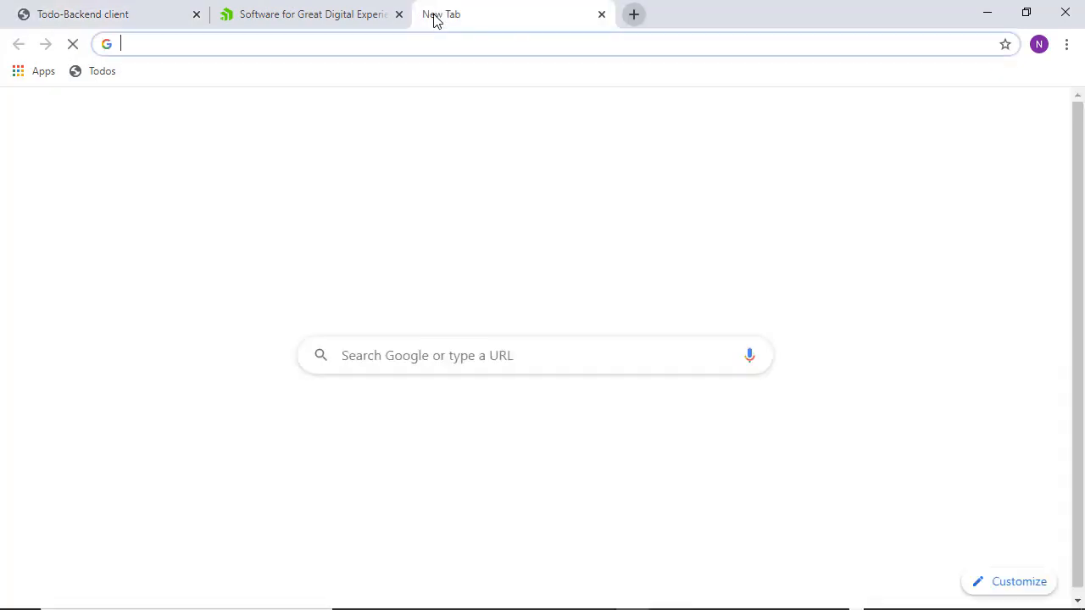
type("fiddl")
key("Return")
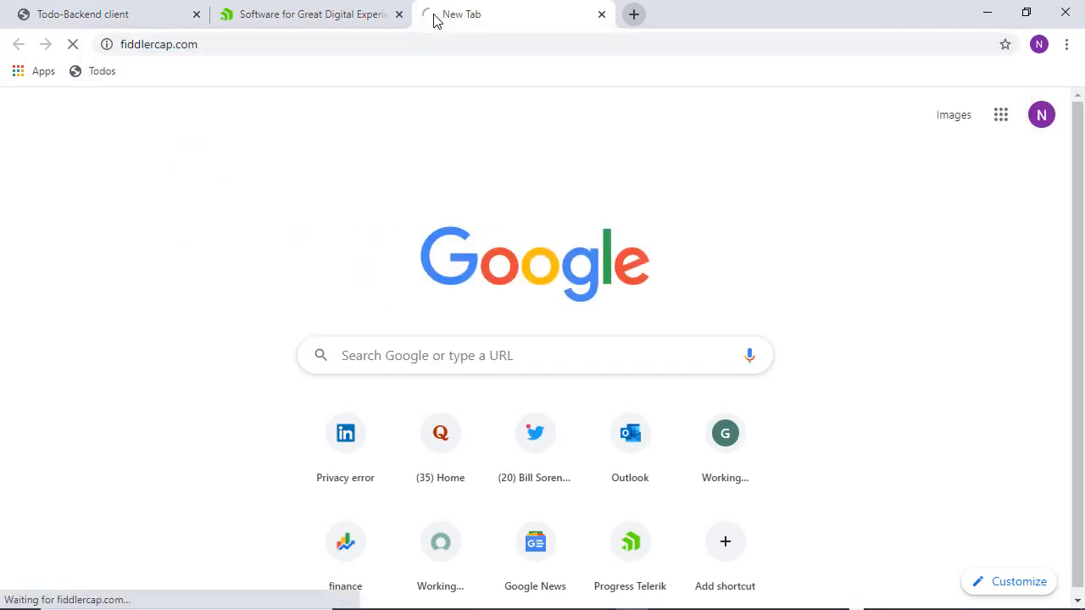
scroll(335, 284, "down", 2)
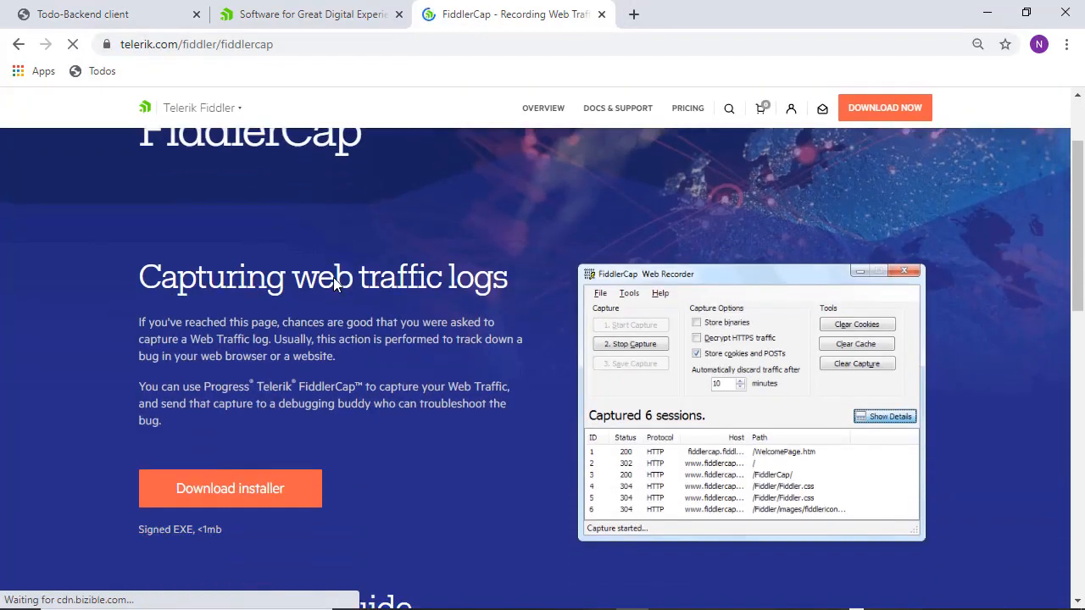
scroll(335, 284, "down", 3)
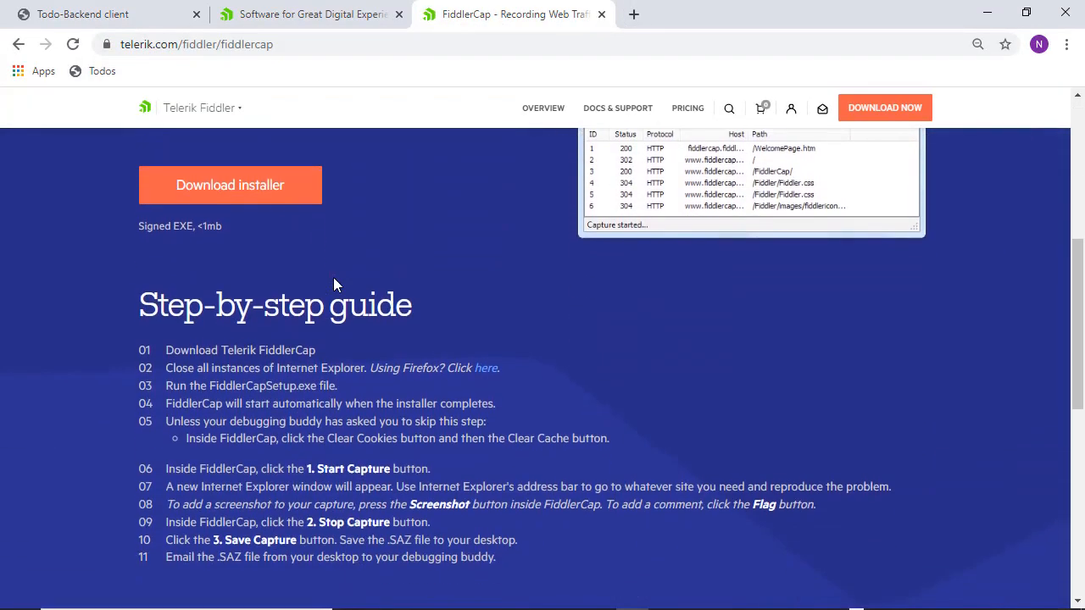
scroll(335, 284, "down", 1)
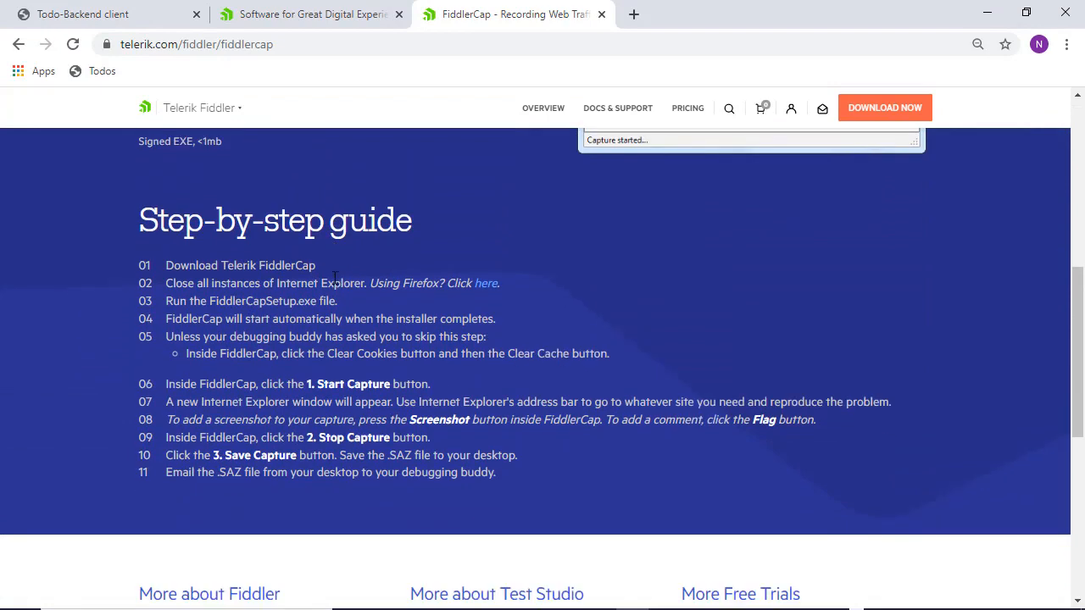
scroll(640, 170, "up", 4)
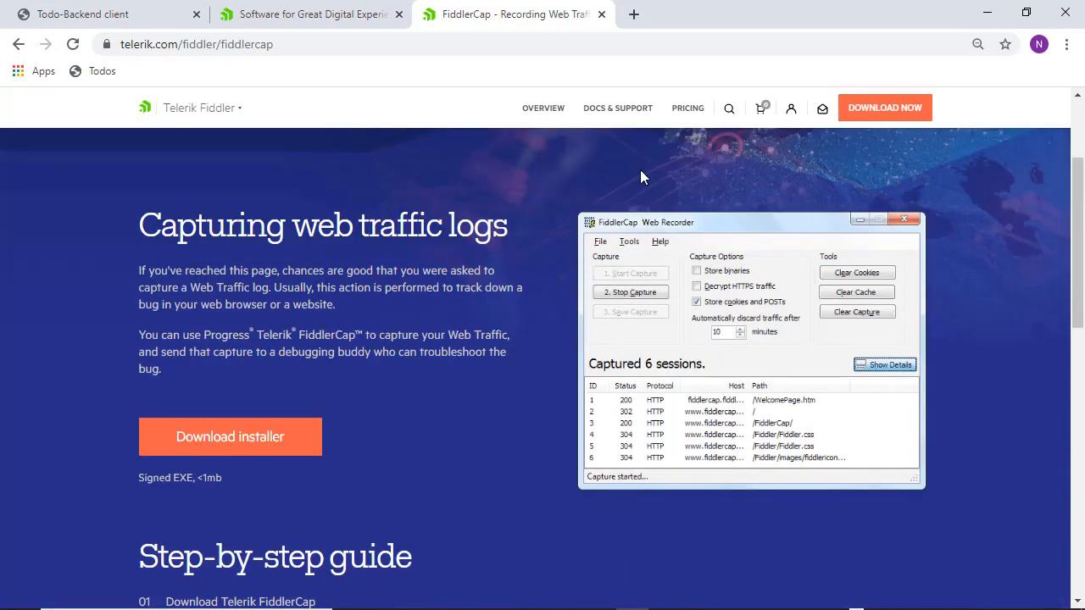
mouse_move(755, 605)
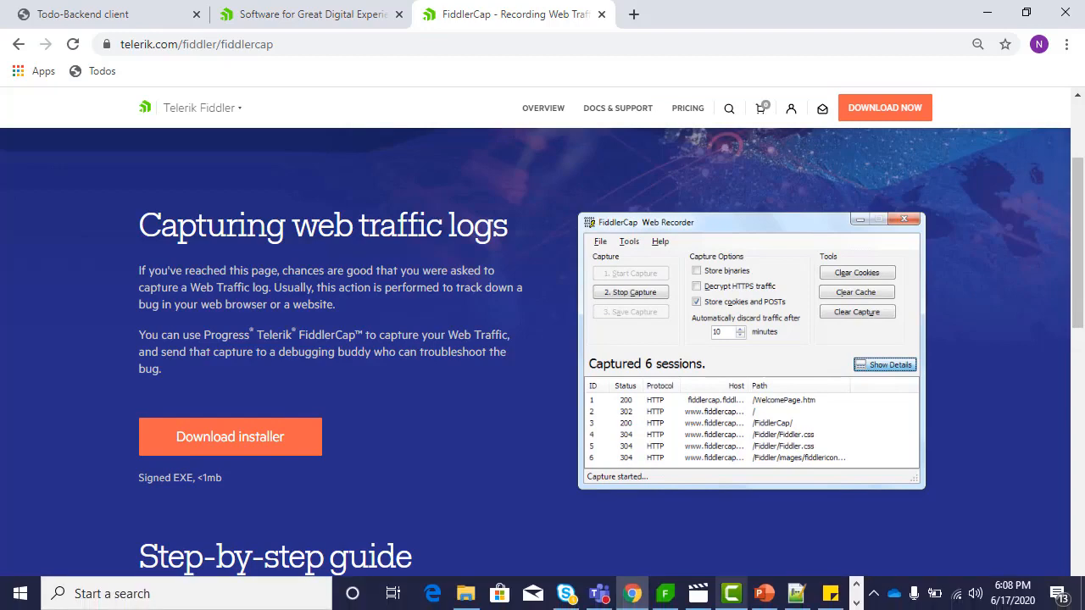
left_click(856, 603)
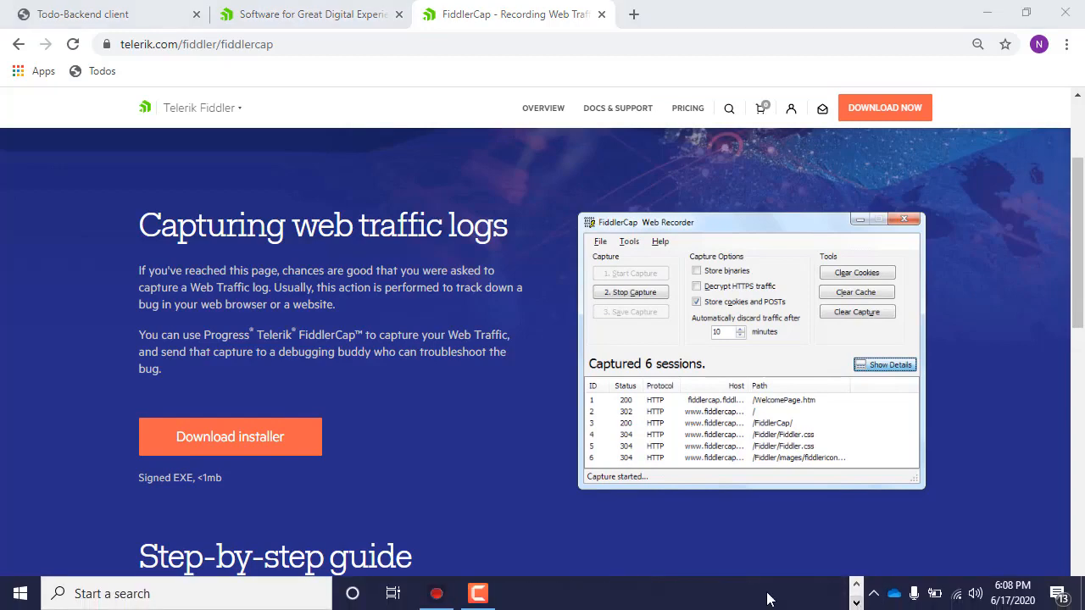
- Enable Decrypt HTTPS traffic in FiddlerCap, acknowledge the note, and start capturing
left_click(450, 594)
left_click(499, 428)
key("alt+Tab")
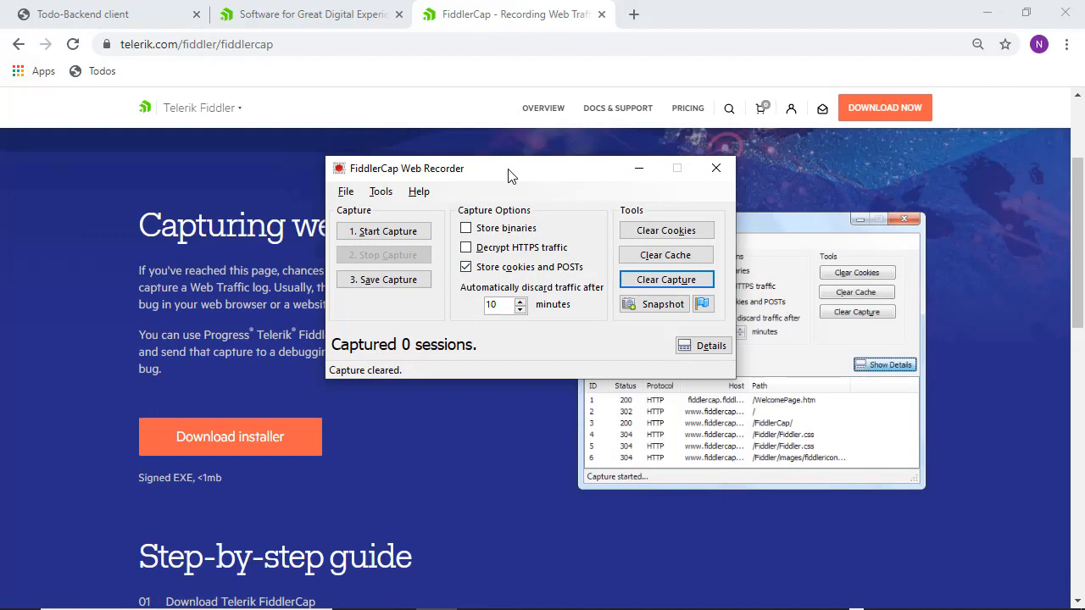
left_click(465, 250)
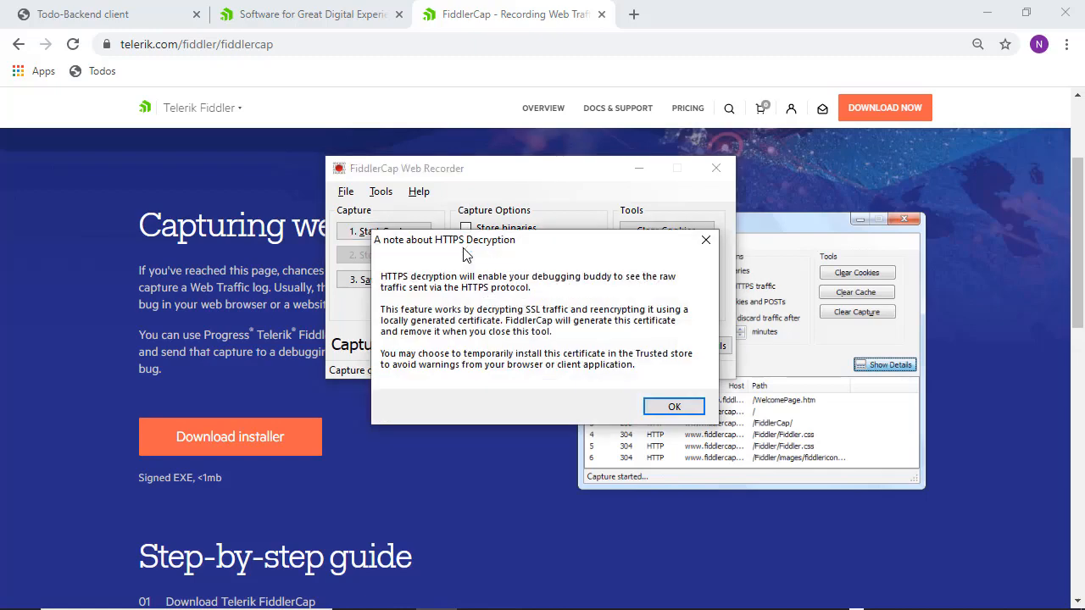
left_click(660, 407)
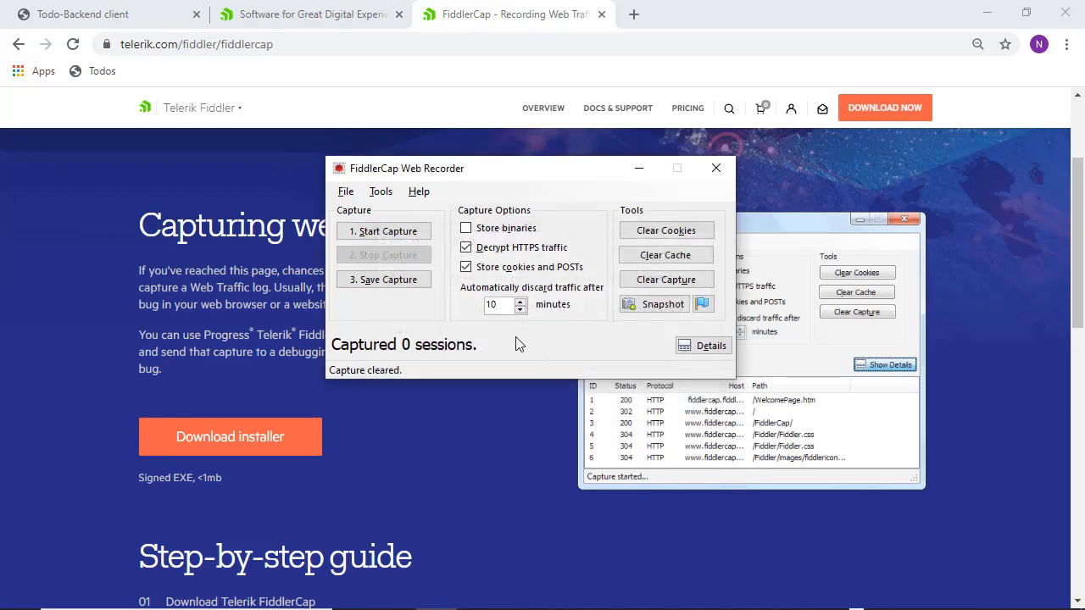
left_click(390, 234)
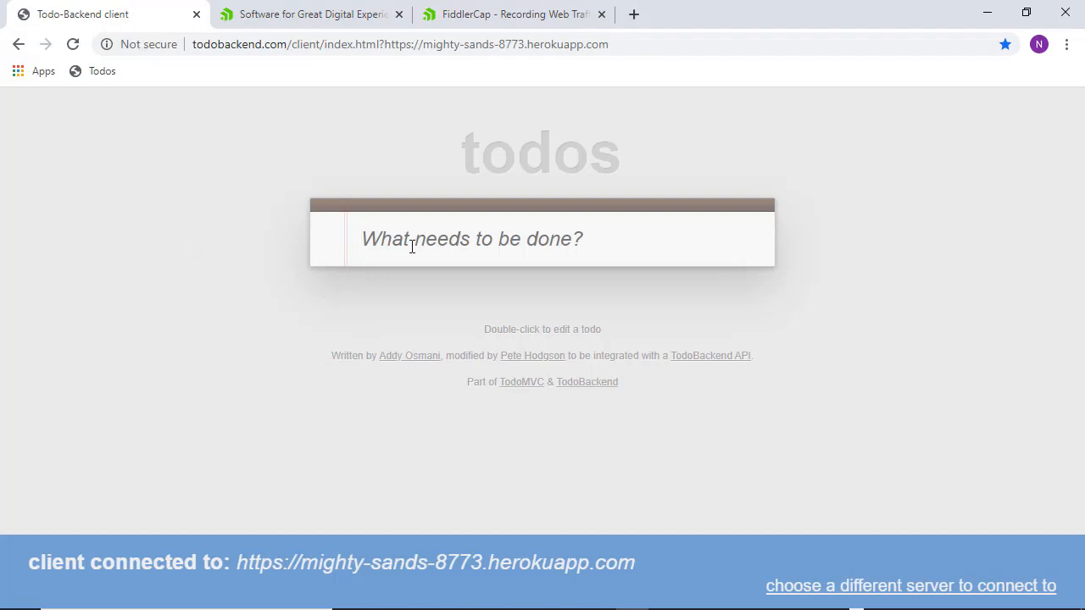
- Add the capture comment 'Starting reprodcible st' to mark where the reproduction steps begin
key("alt+Tab")
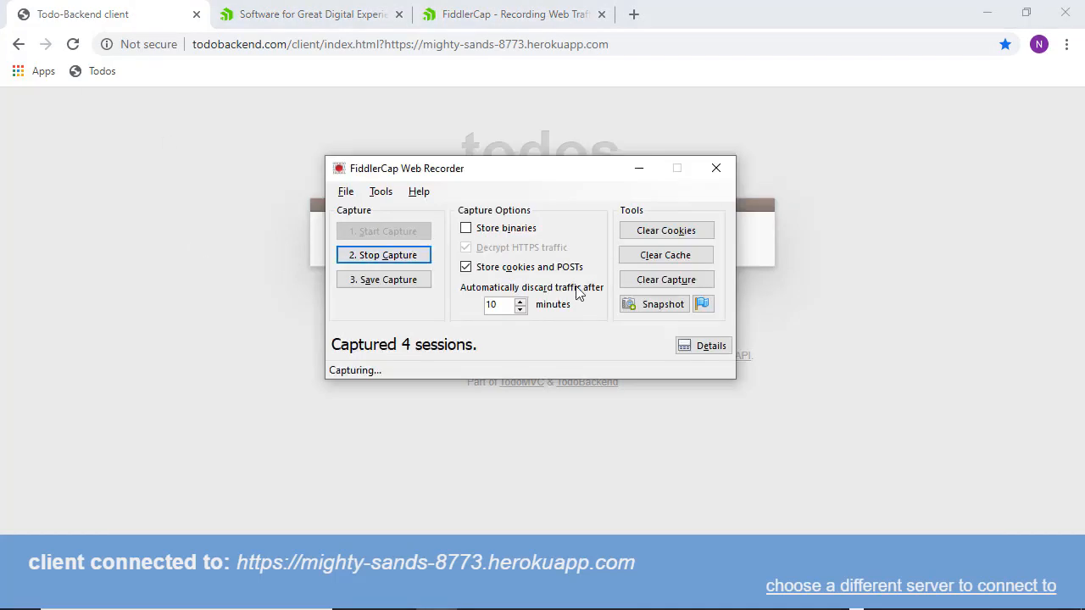
left_click(703, 307)
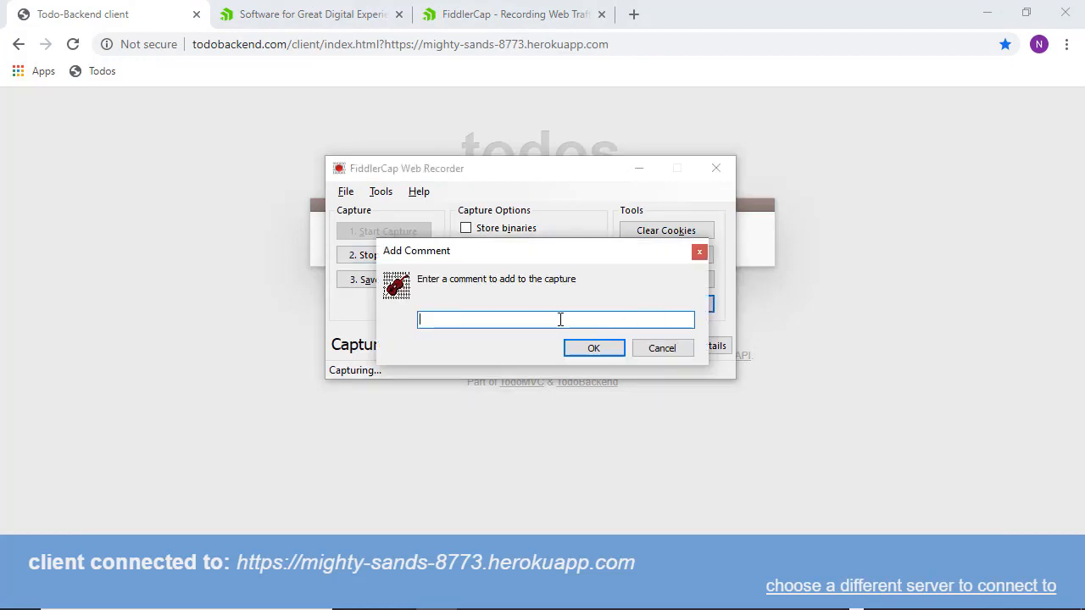
type("Starting repu")
key("BackSpace")
type("rodcible step")
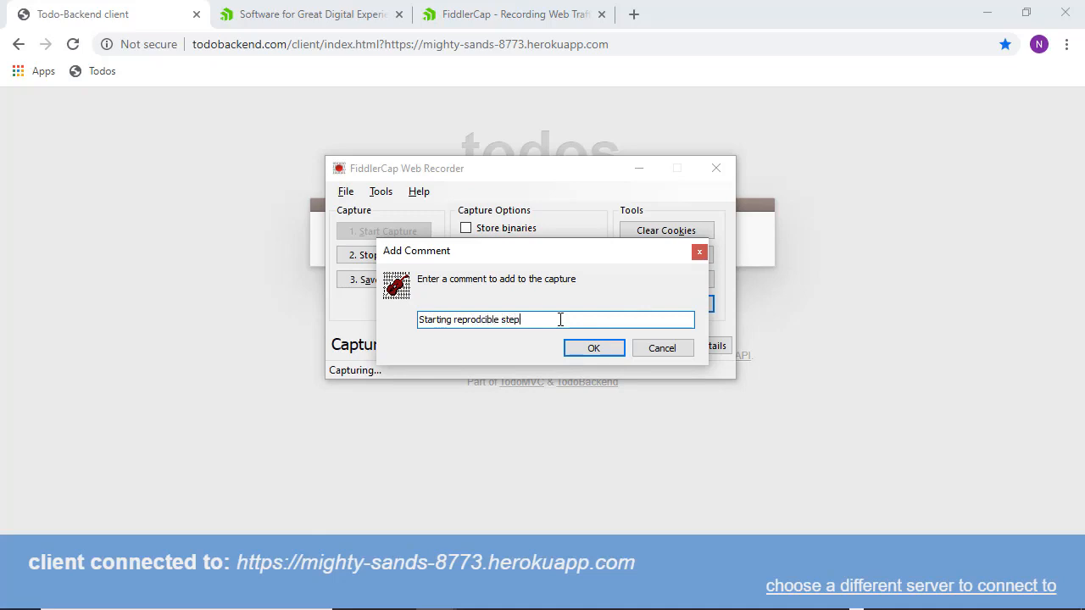
key("Return")
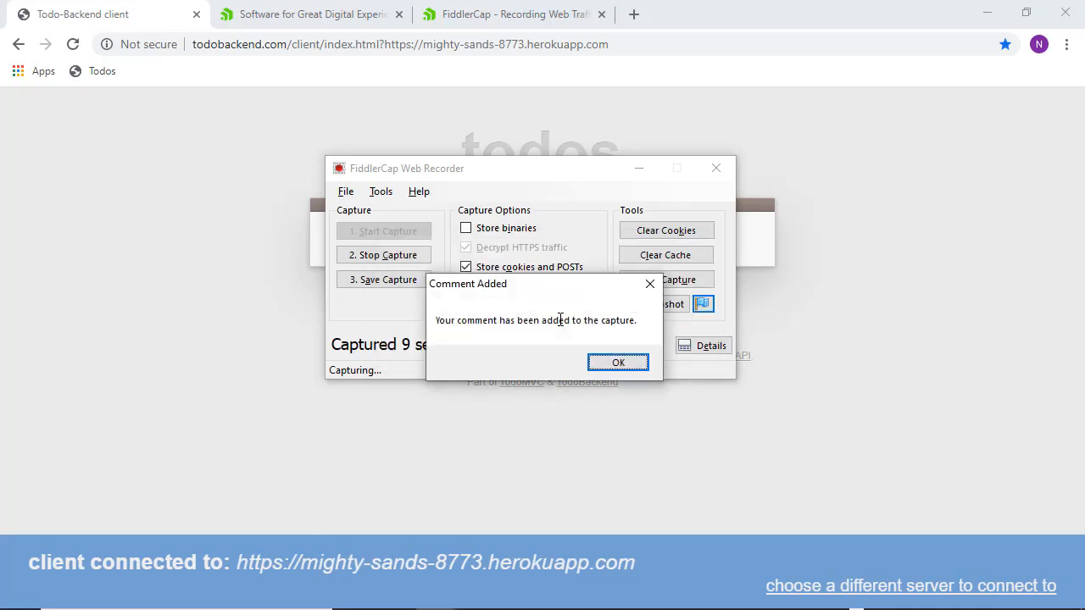
left_click(603, 360)
left_click(279, 352)
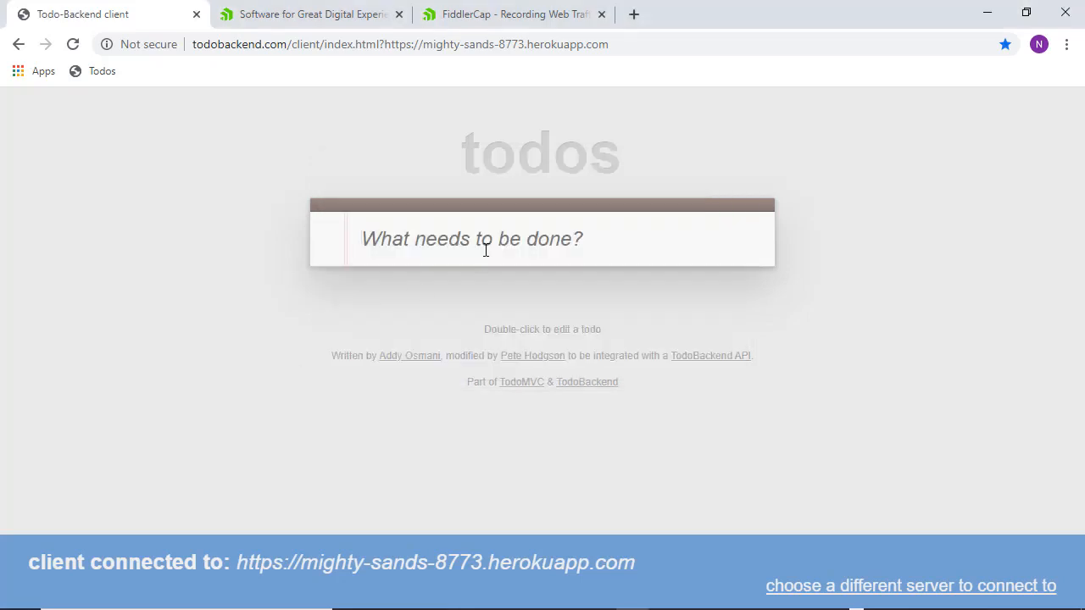
- Add the todos Buy bread, Buy soda and etc to the Todo-Backend list
type("Buy brea")
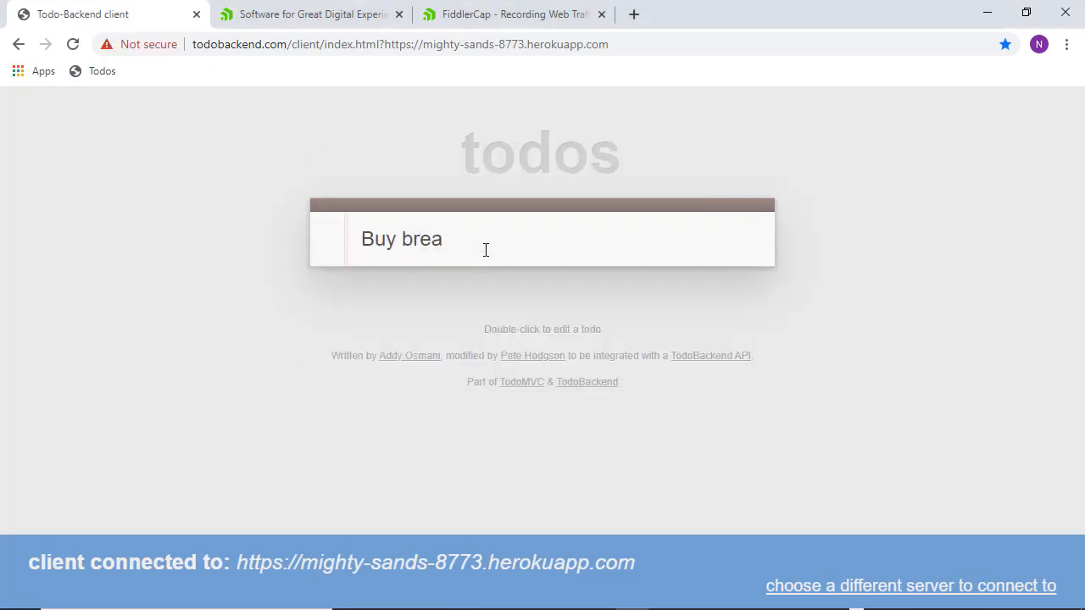
type("d")
key("Return")
type("B")
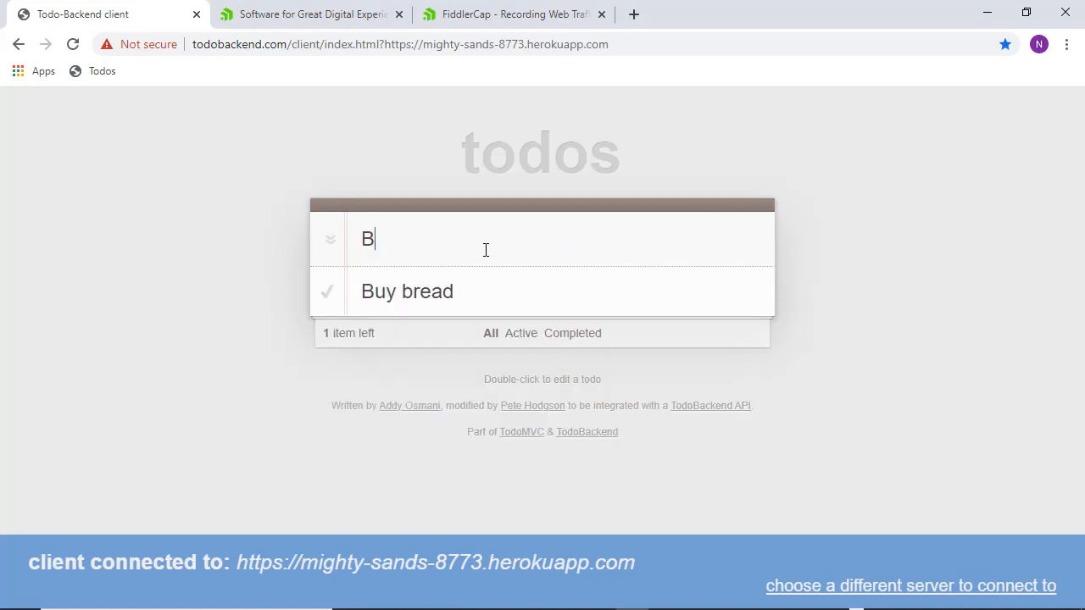
type("uy soda")
key("Return")
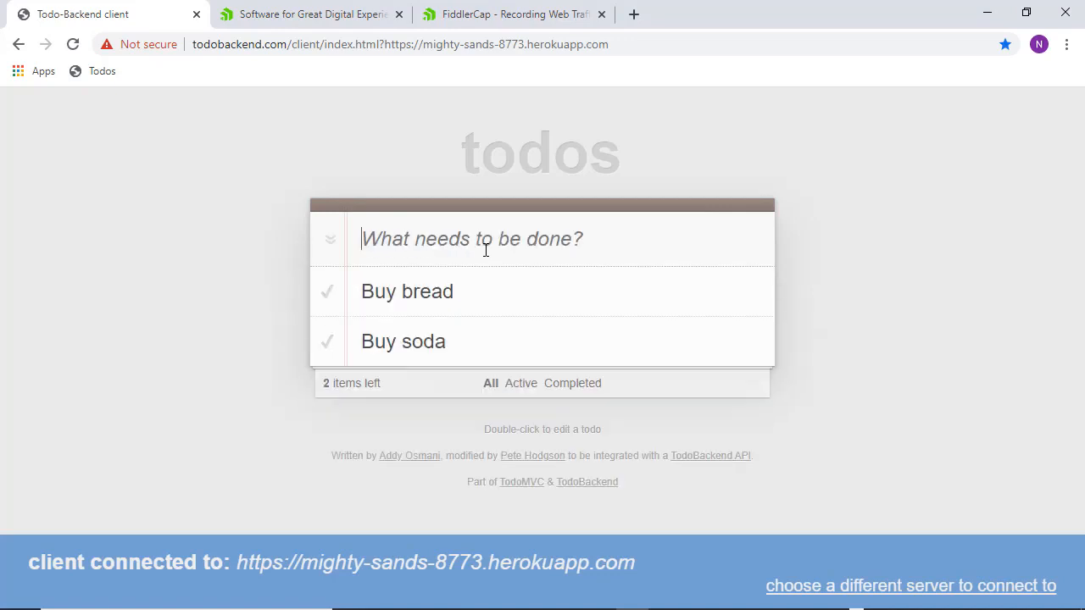
type("etc")
key("Return")
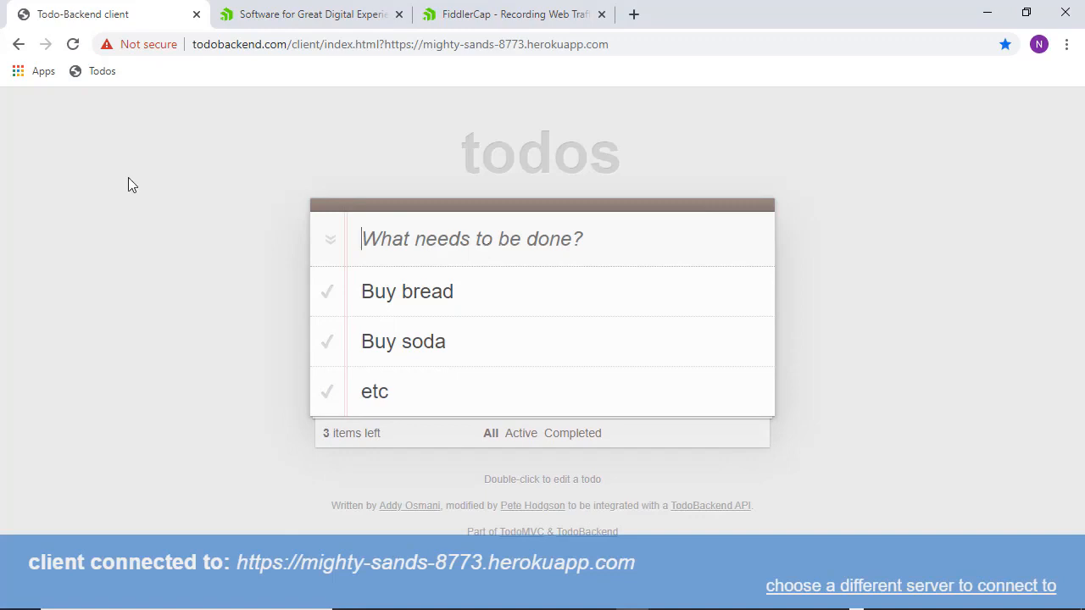
key("alt+Tab")
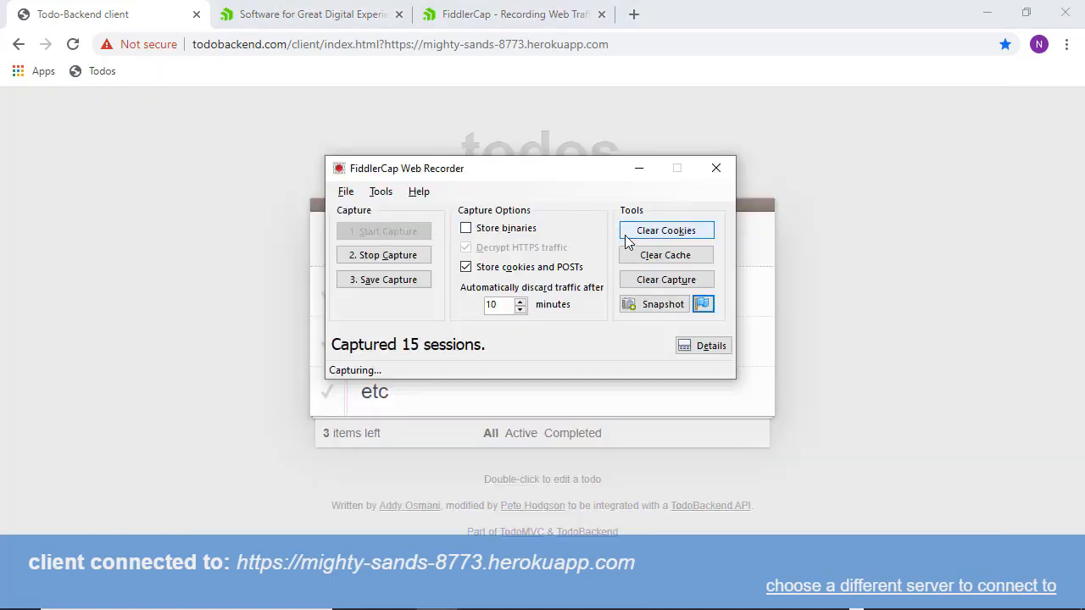
- Add the capture comment 'Now If i refieesh the list the list is going'
left_click(703, 304)
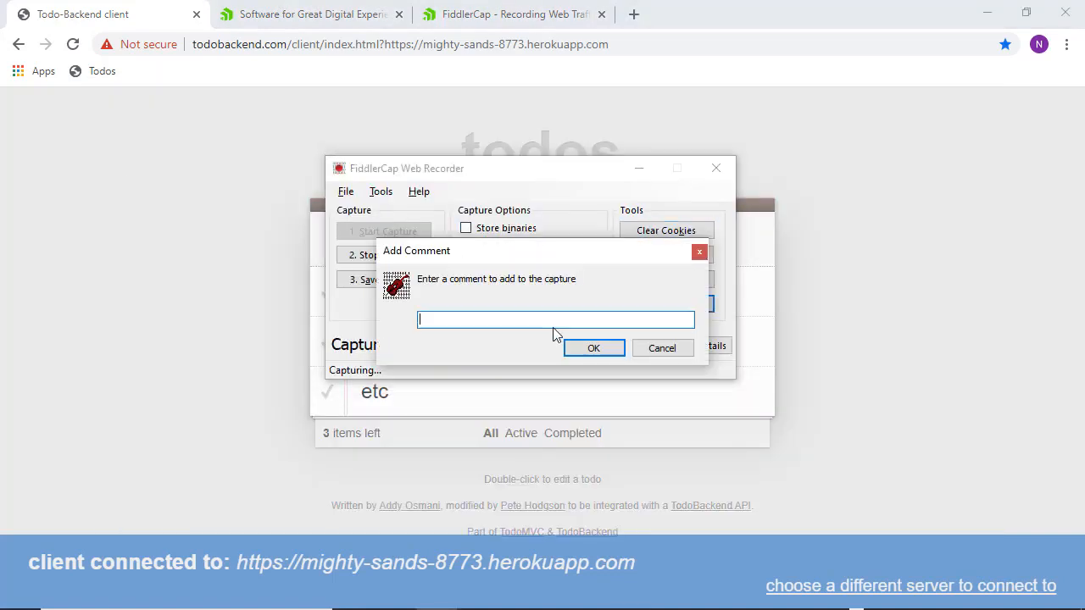
type("Now If i refieesh the list t")
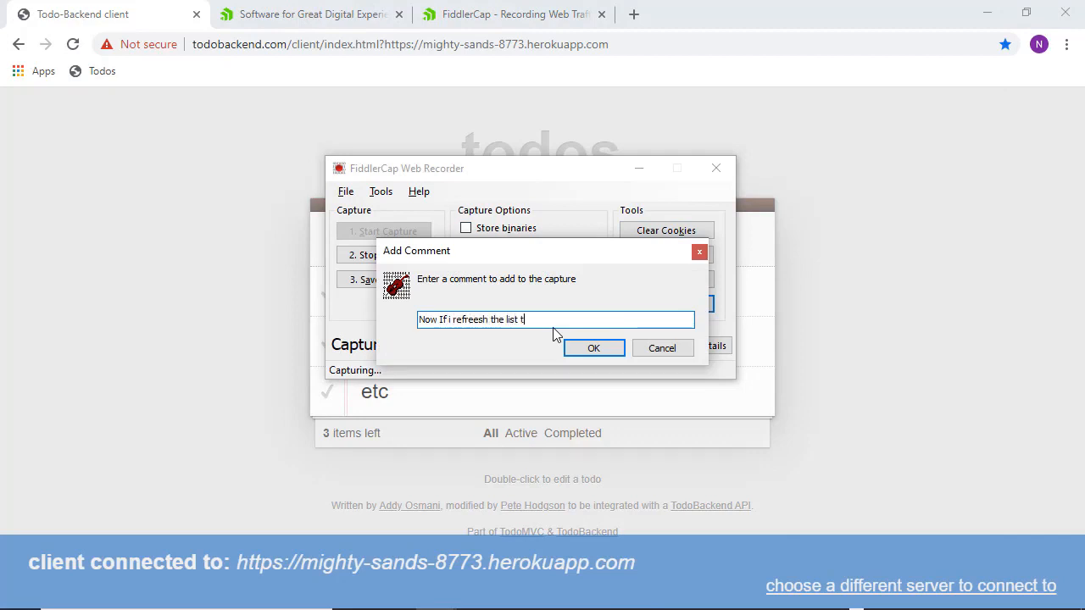
type("he list")
type(" is going")
key("Return")
left_click(616, 363)
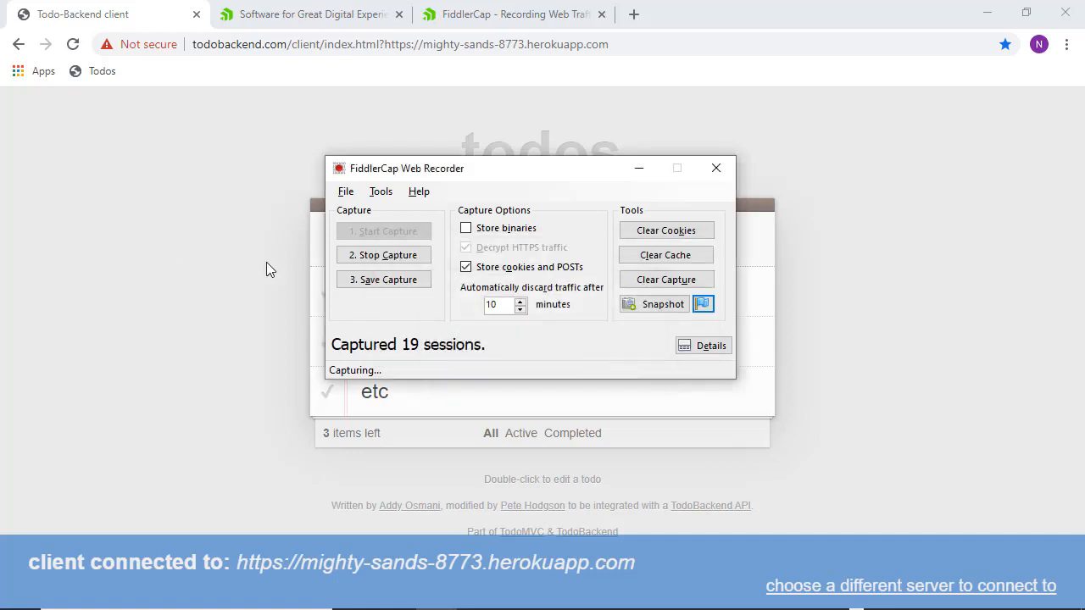
left_click(173, 242)
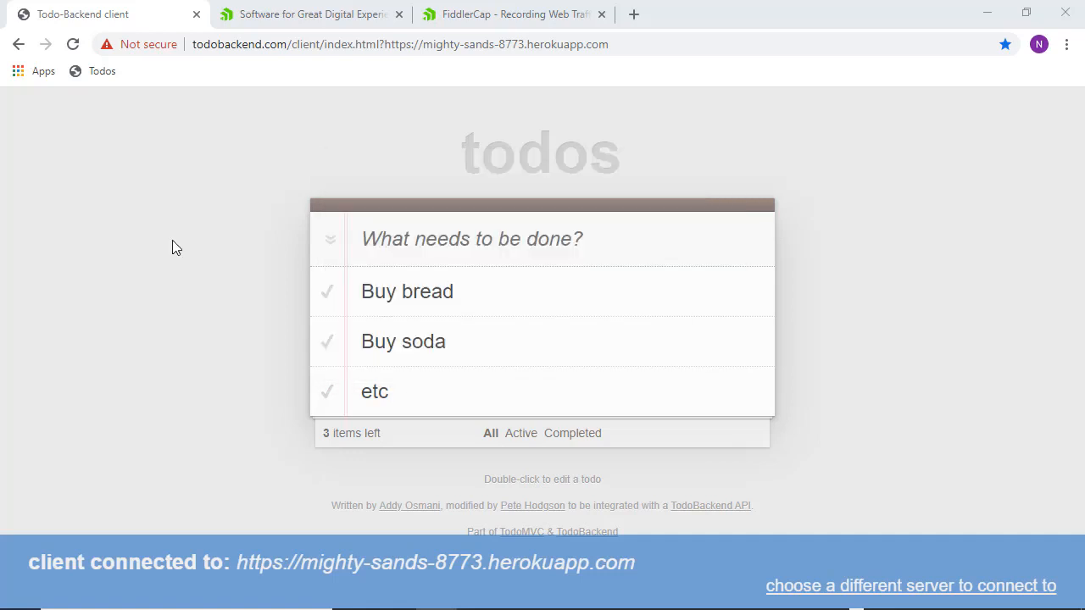
- Reload the todo page, then add a Snapshot of the emptied list to the FiddlerCap capture
left_click(73, 44)
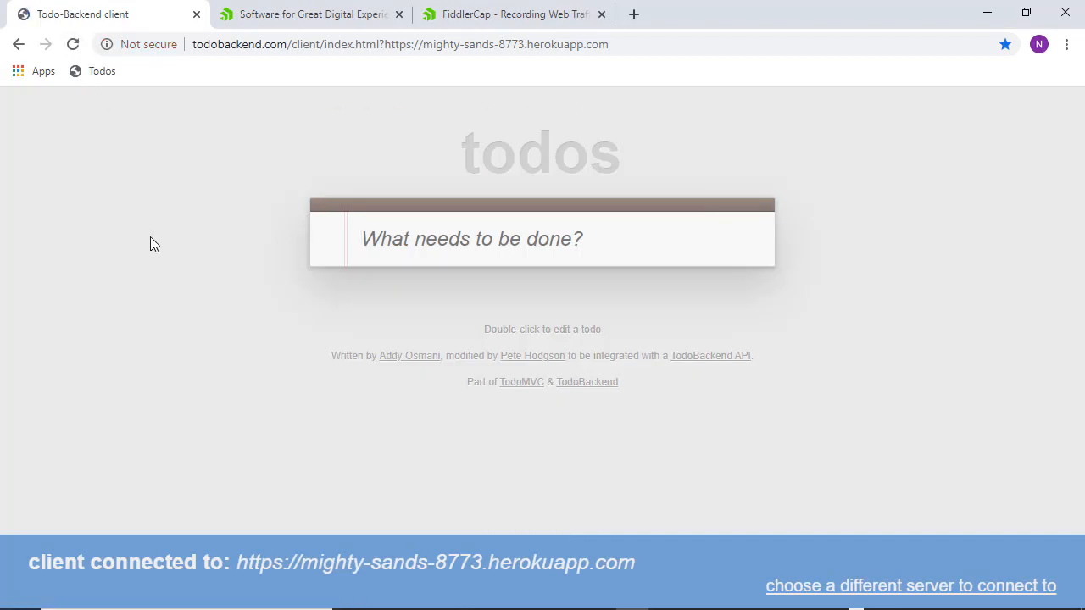
key("alt+Tab")
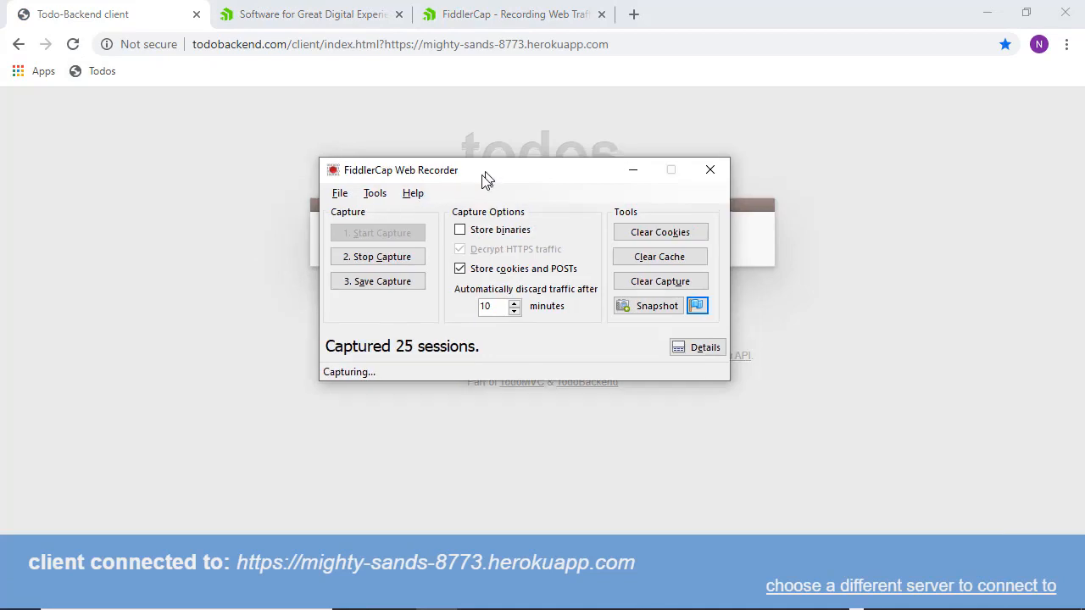
left_click_drag(484, 177, 98, 255)
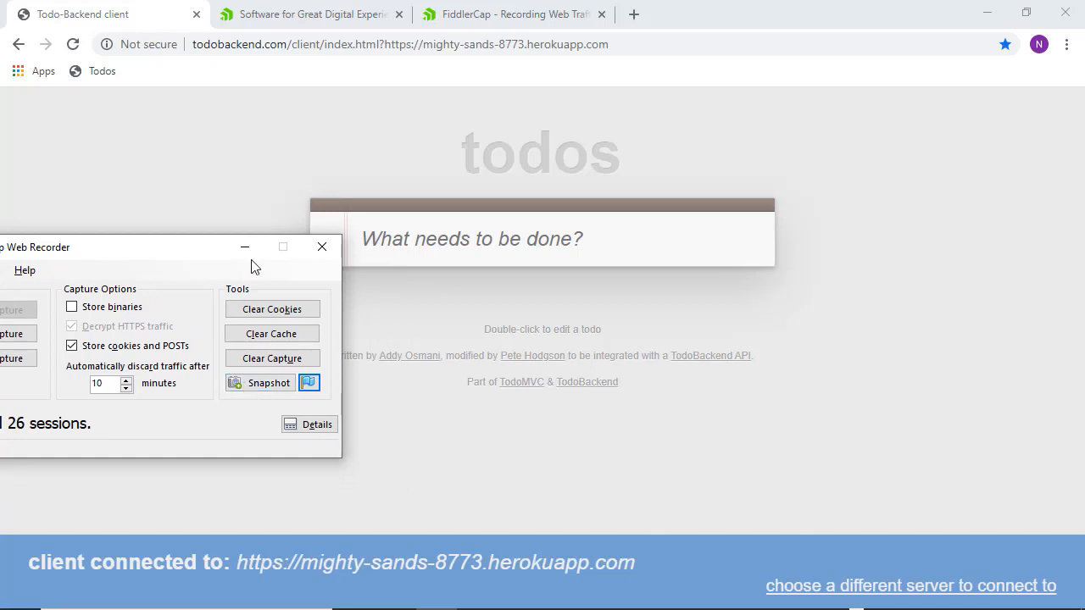
left_click_drag(194, 252, 158, 327)
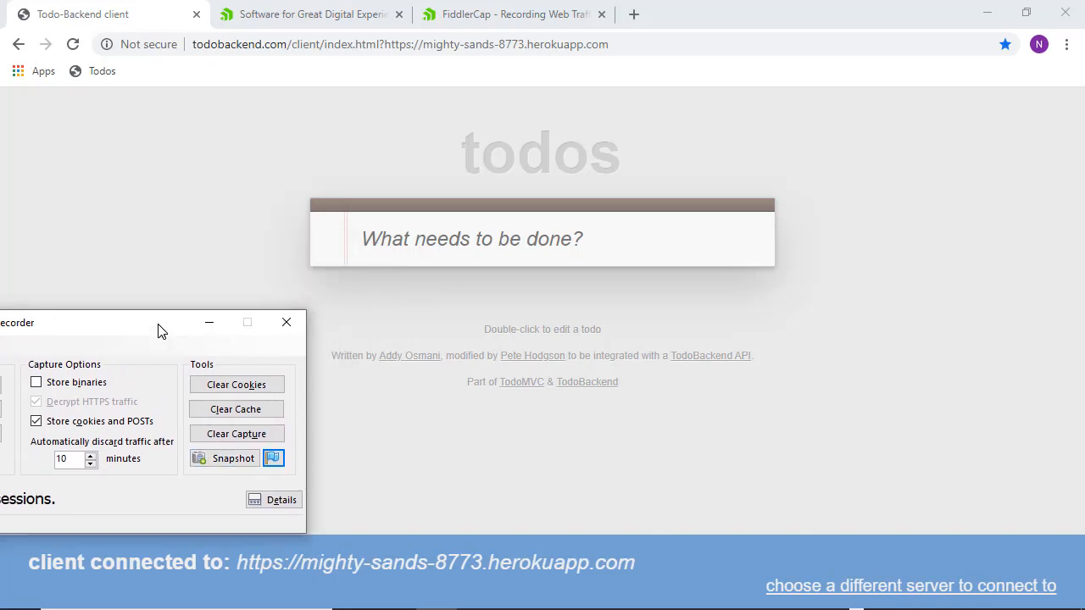
left_click(219, 462)
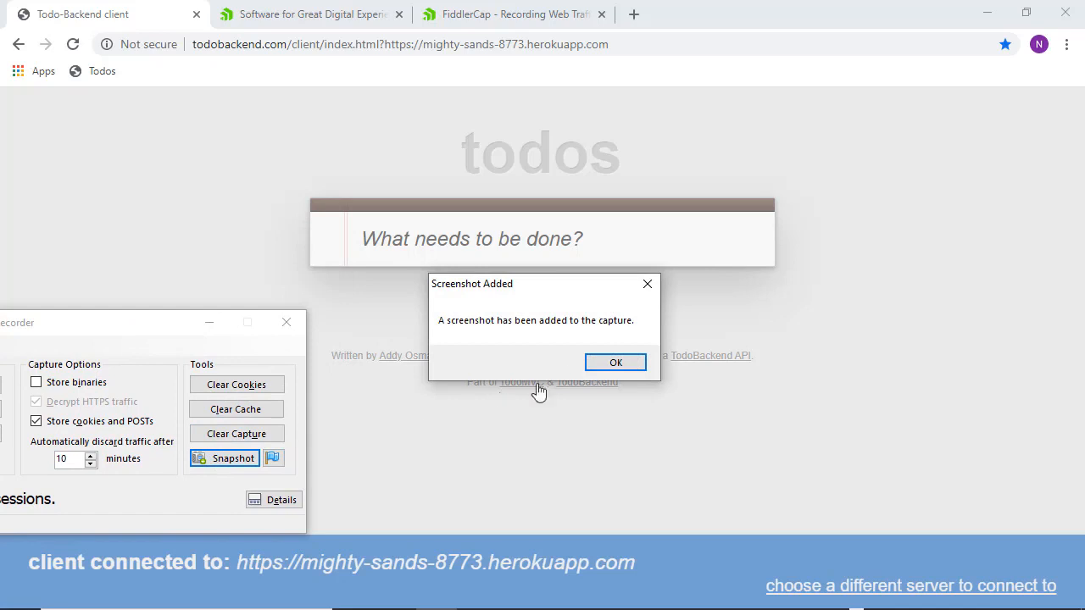
left_click(601, 363)
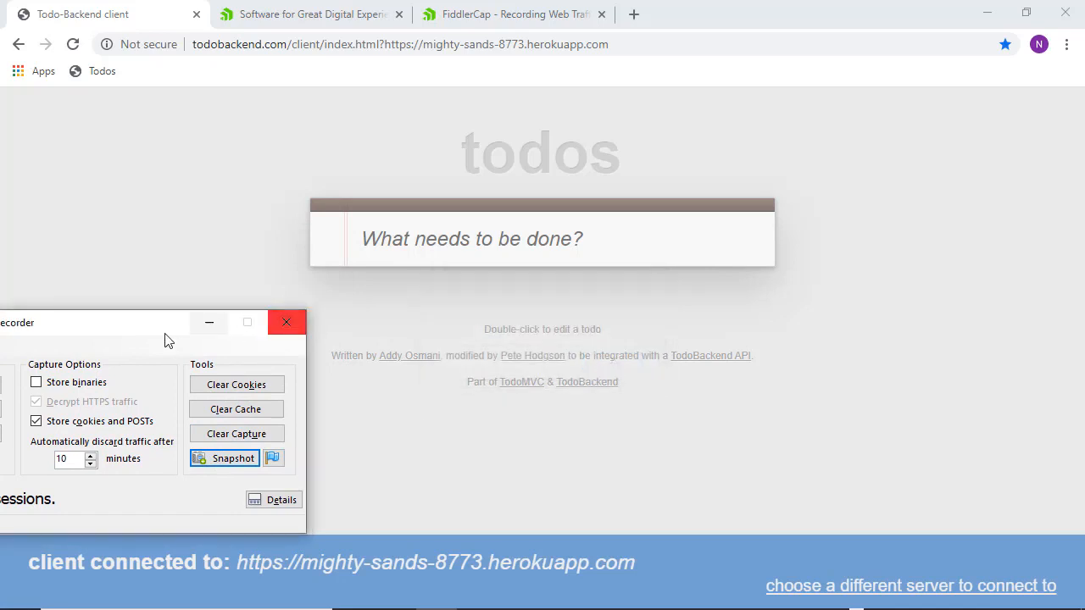
left_click_drag(150, 333, 626, 165)
left_click(746, 337)
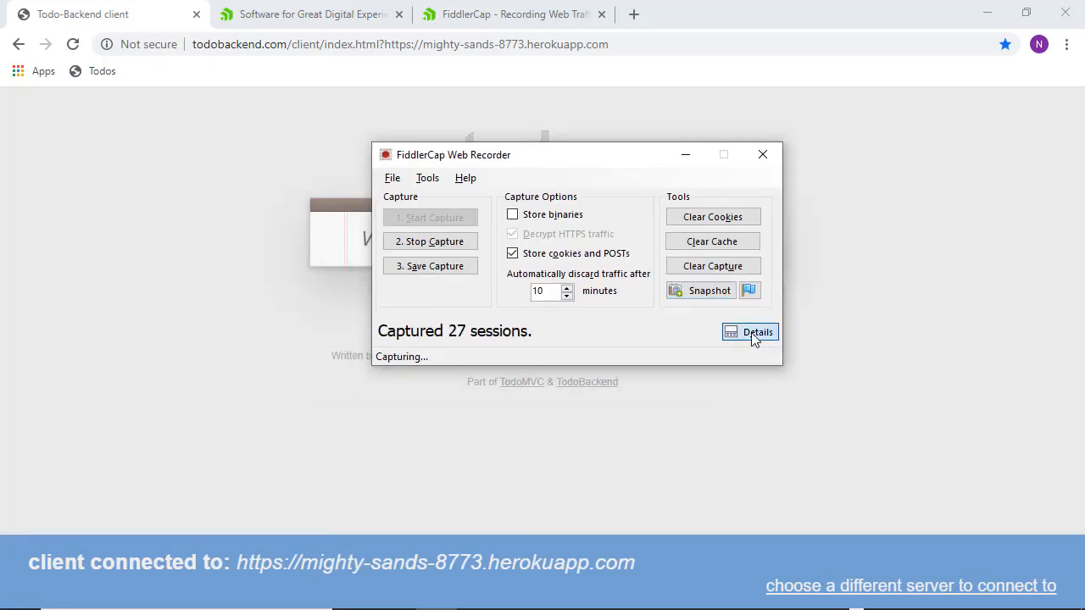
- Stop recording and save the capture as Todos_list_issue.saz in Documents\FiddlerCap
scroll(575, 470, "down", 6)
scroll(575, 471, "up", 5)
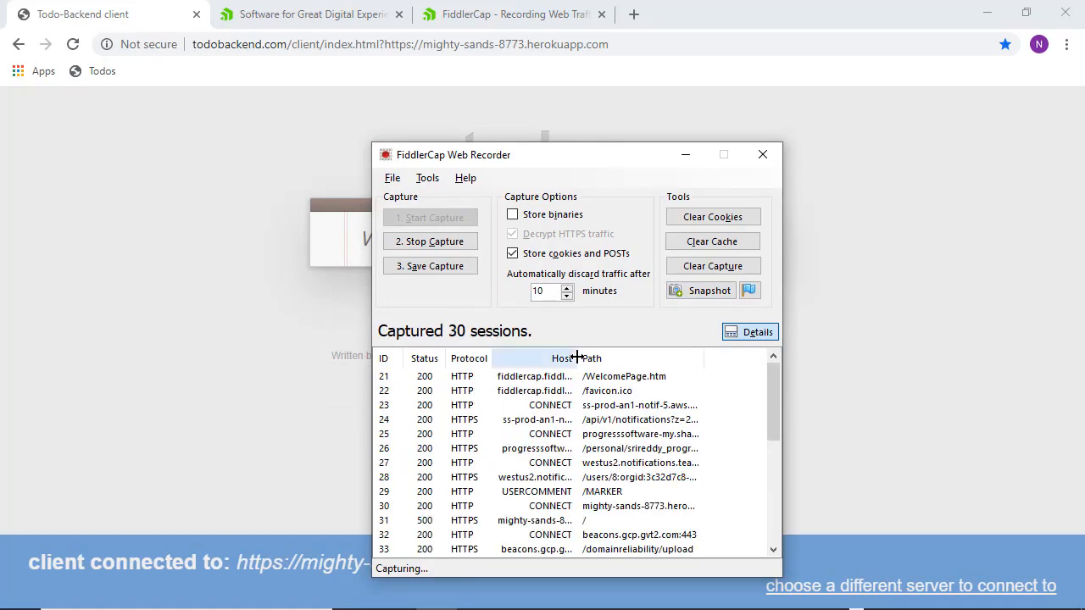
left_click(437, 247)
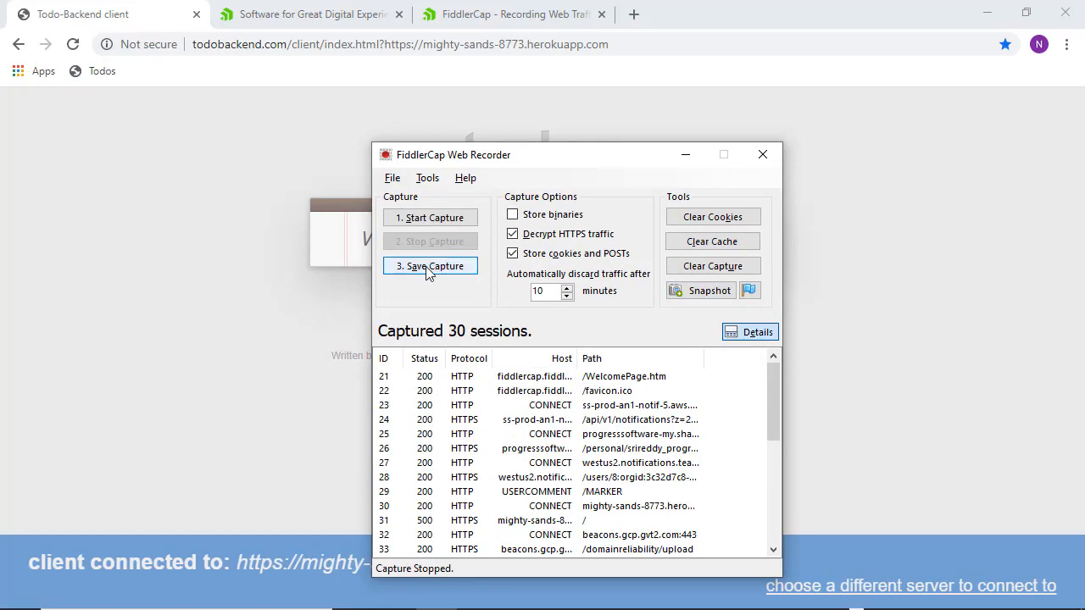
left_click(428, 268)
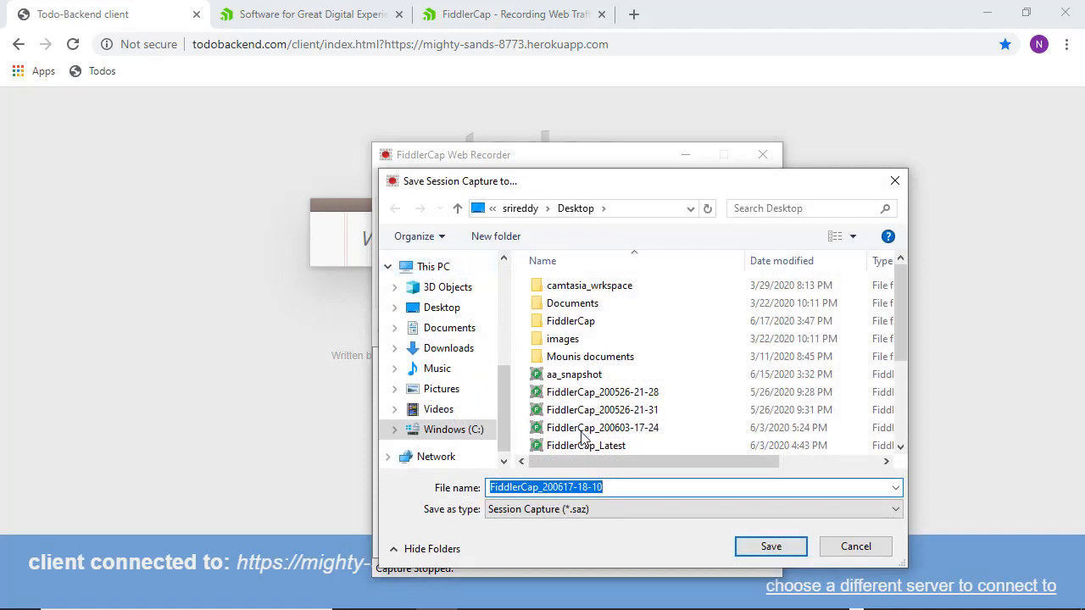
left_click(448, 330)
double_click(573, 374)
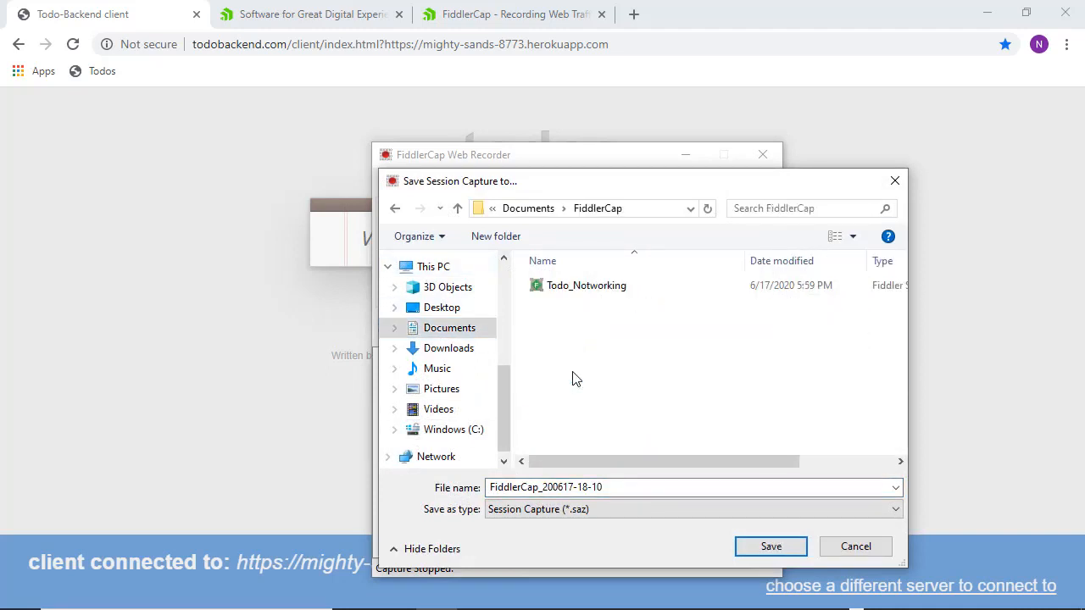
left_click(609, 486)
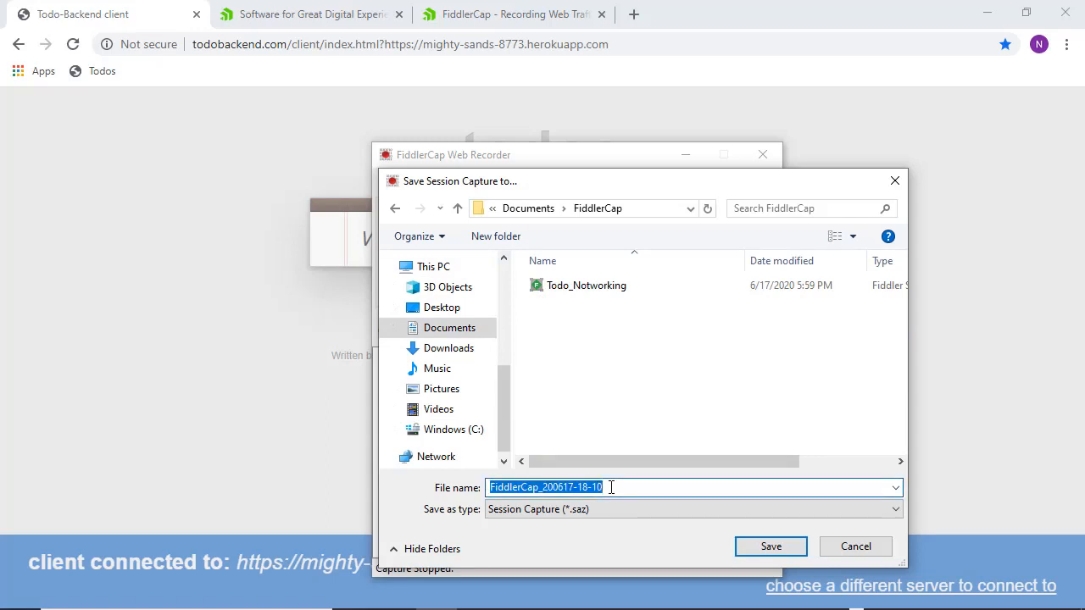
type("Todos_l")
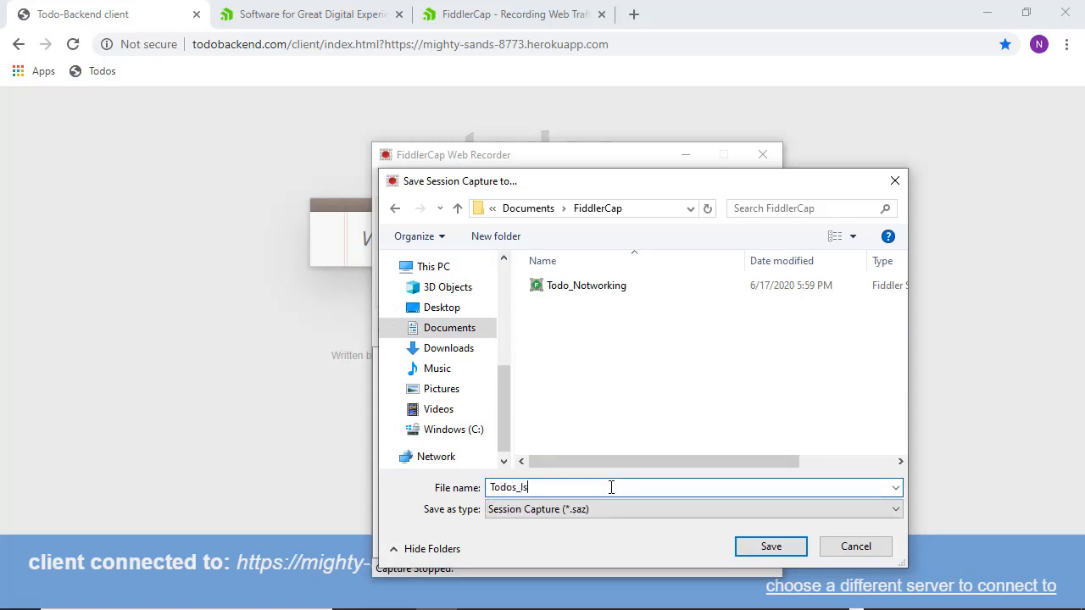
type("ist_issue")
key("Return")
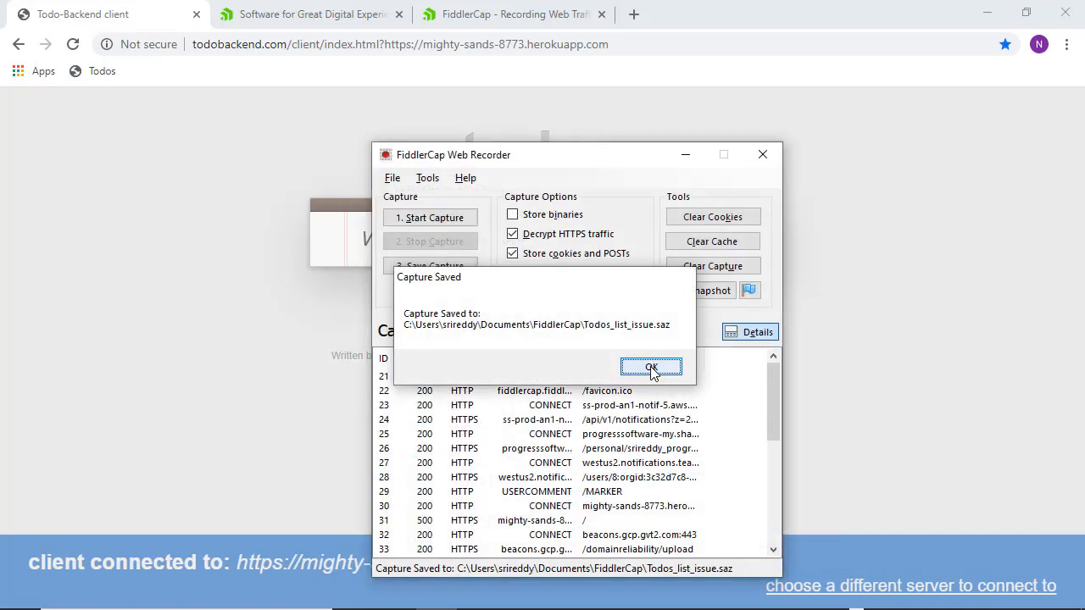
left_click(651, 370)
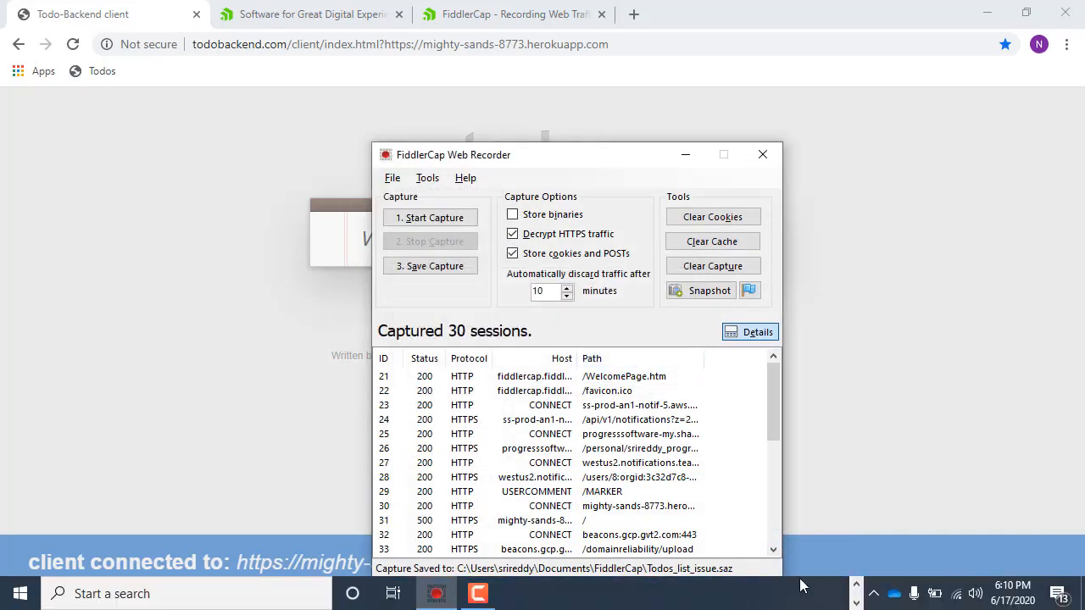
left_click(858, 591)
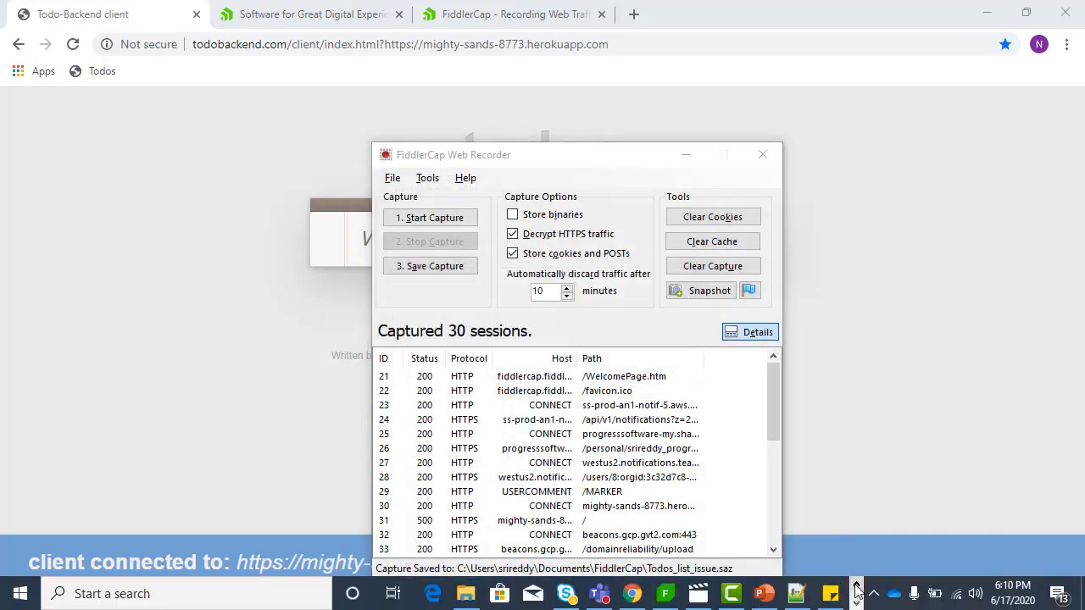
- Locate the 99 KB Todos_list_issue archive in the FiddlerCap folder in File Explorer
left_click(466, 593)
left_click(225, 129)
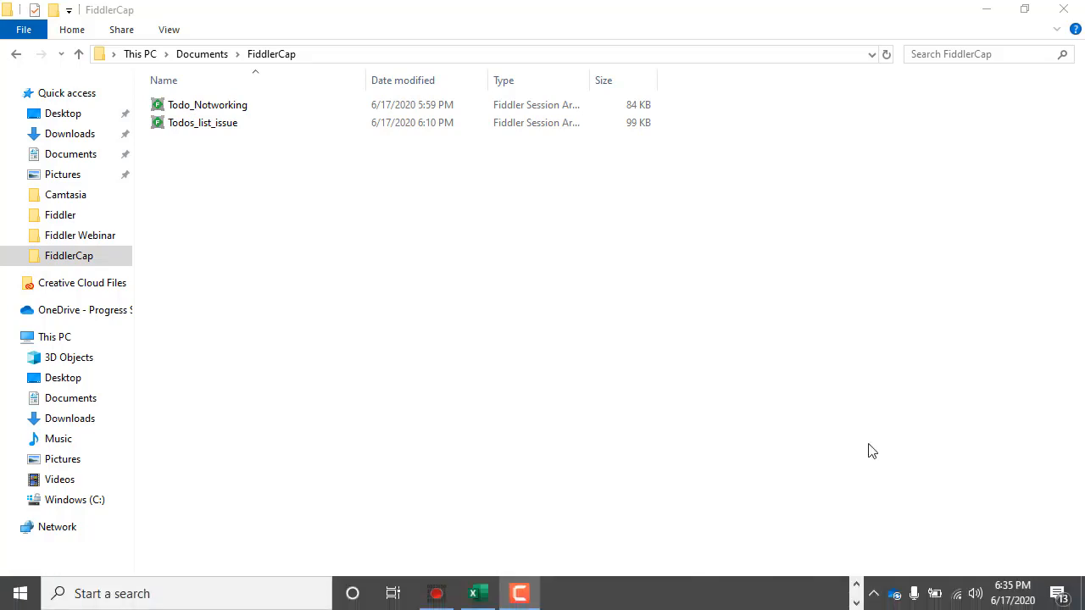
left_click(652, 195)
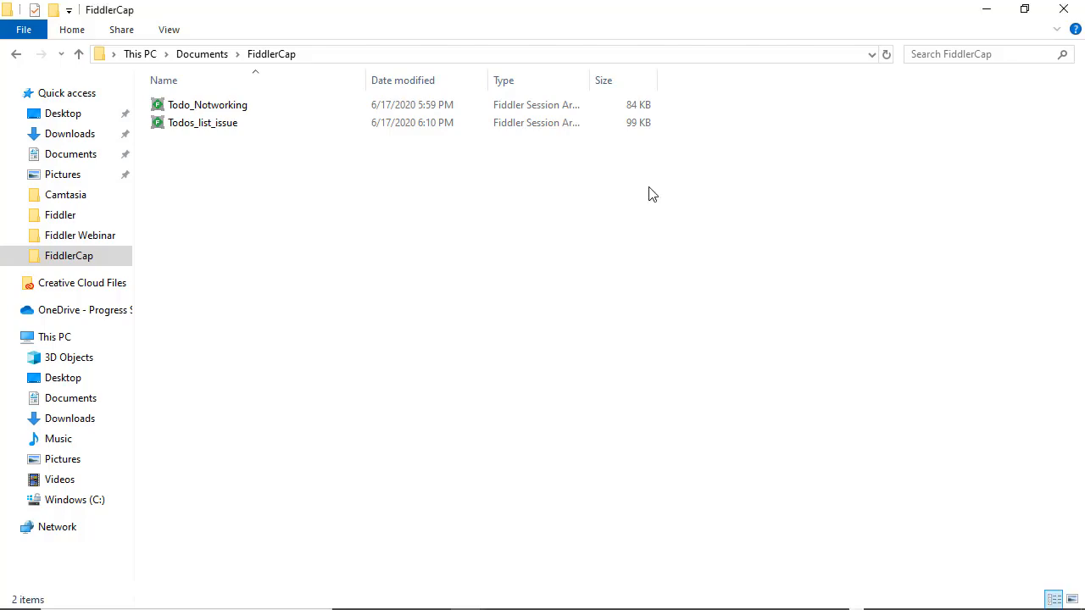
key("alt+Tab")
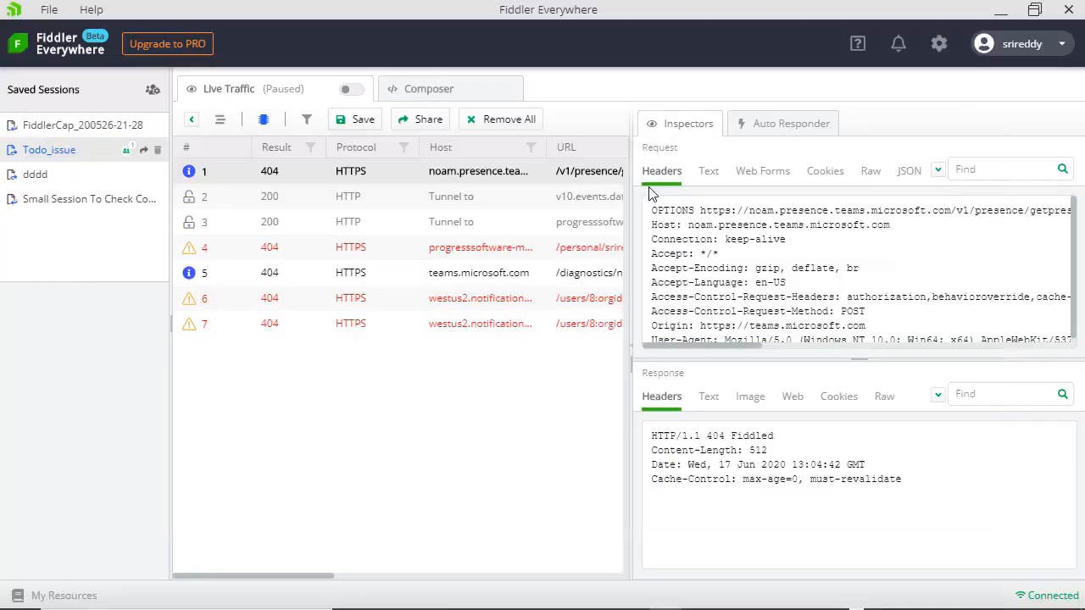
- Import Todos_list_issue from Documents\FiddlerCap through File > Import Sessions
left_click(49, 12)
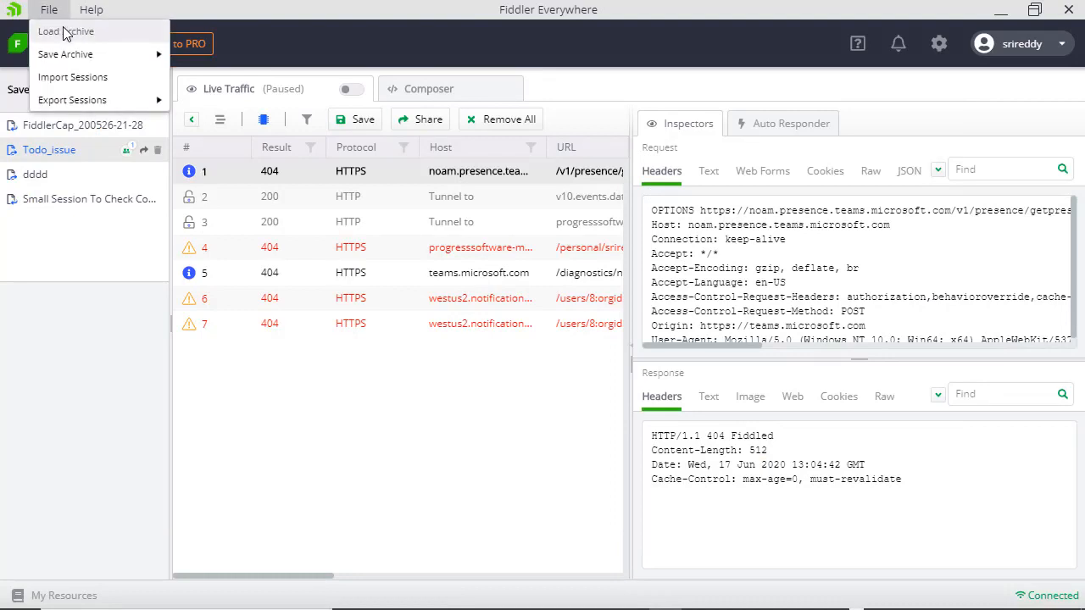
left_click(63, 26)
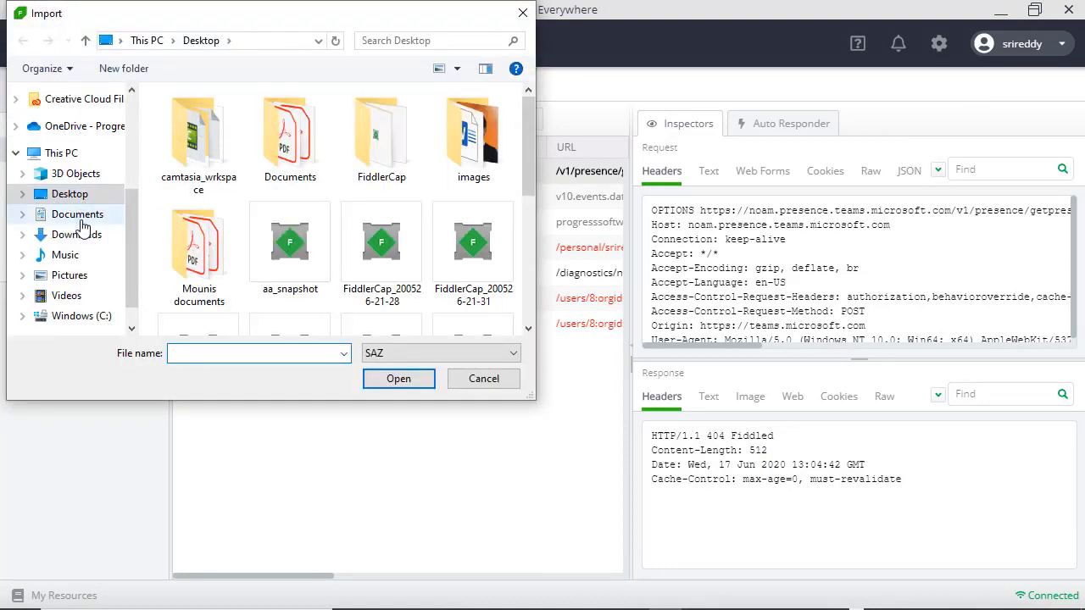
left_click(83, 219)
double_click(219, 208)
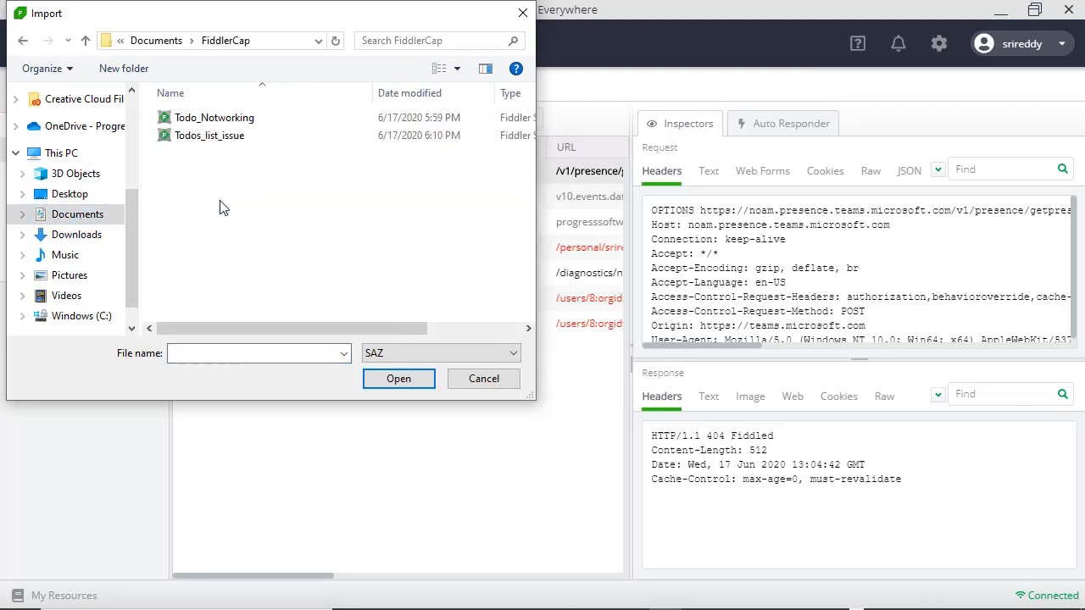
double_click(229, 137)
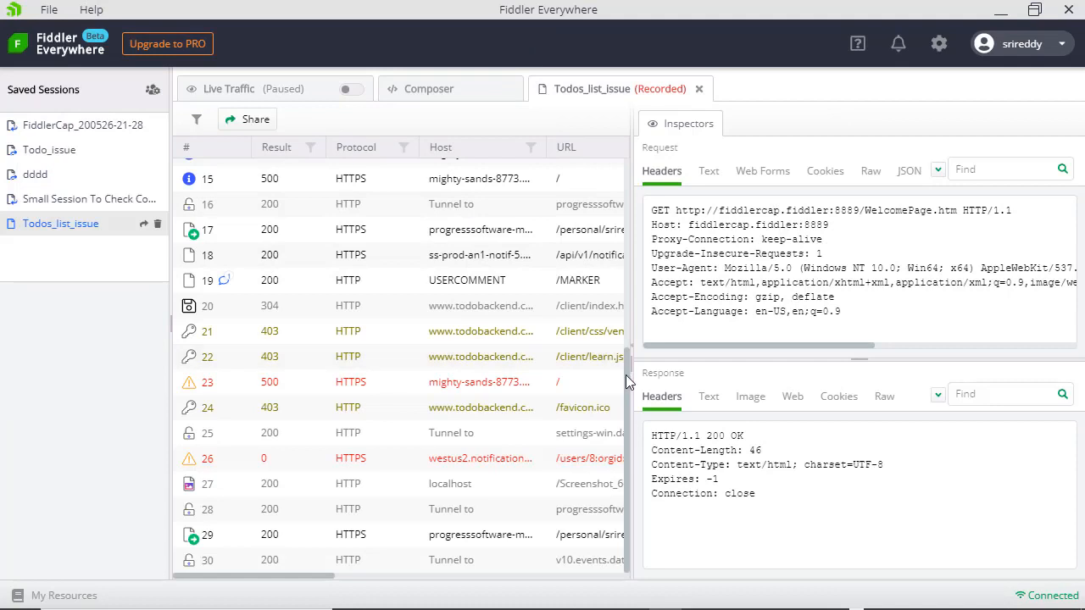
left_click_drag(626, 376, 615, 119)
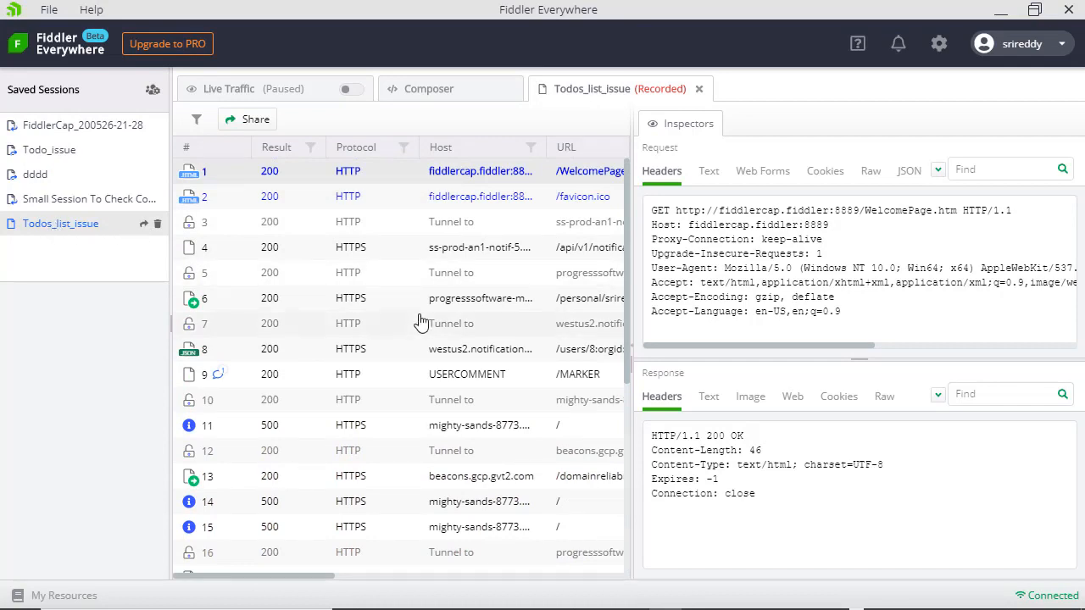
scroll(419, 314, "down", 5)
scroll(418, 321, "up", 5)
scroll(418, 254, "down", 5)
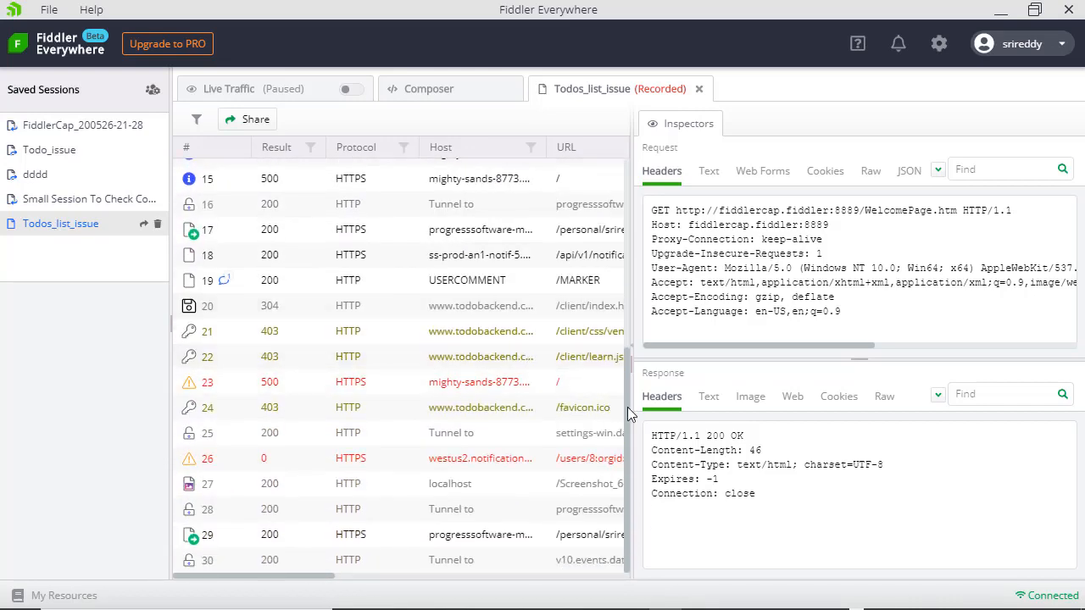
left_click_drag(626, 407, 636, 229)
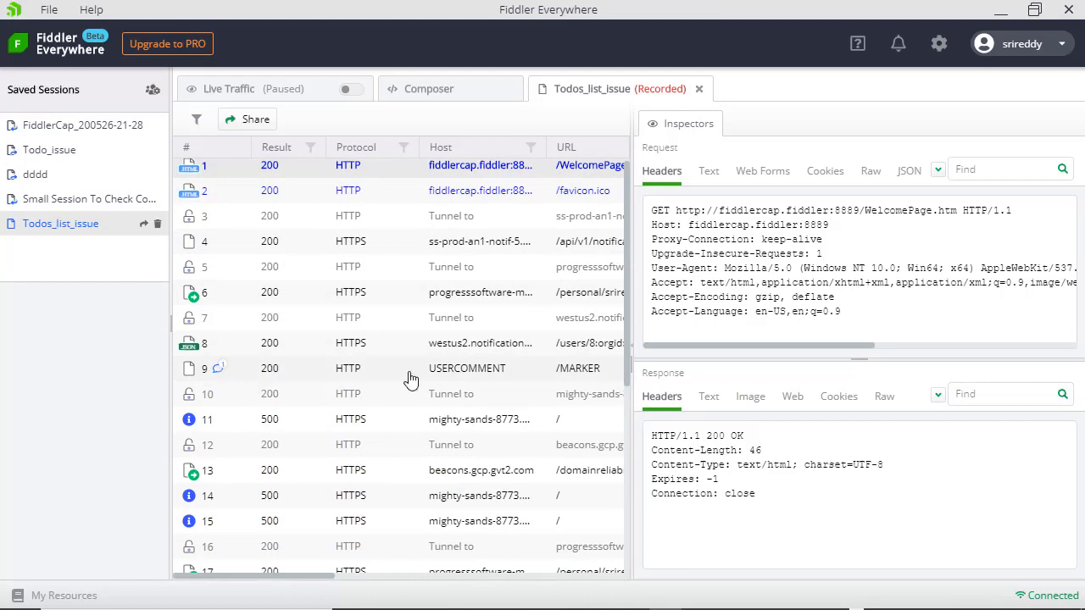
left_click_drag(626, 321, 623, 395)
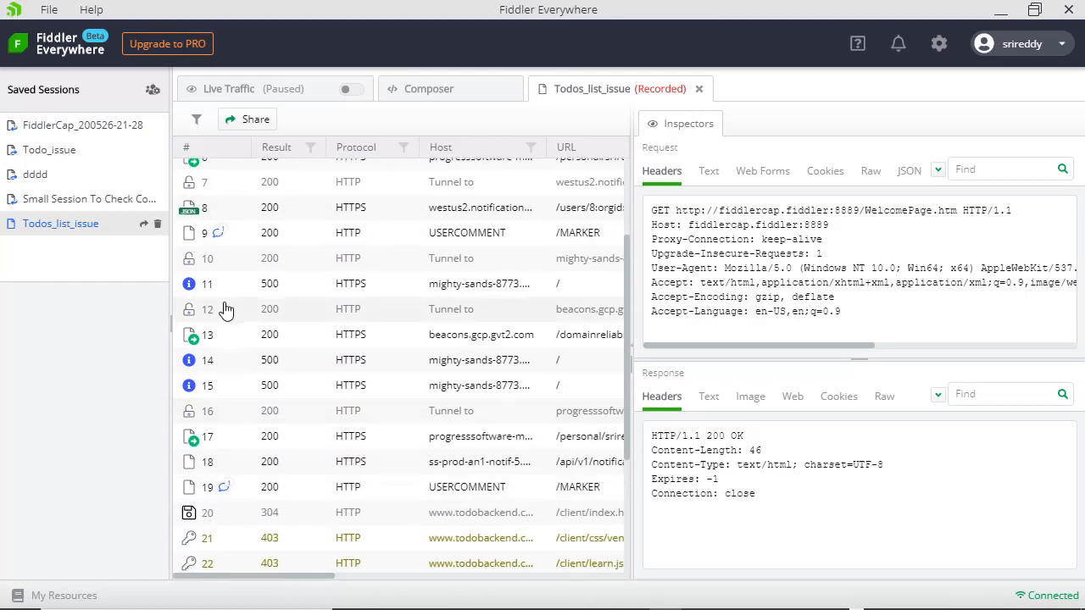
left_click(218, 234)
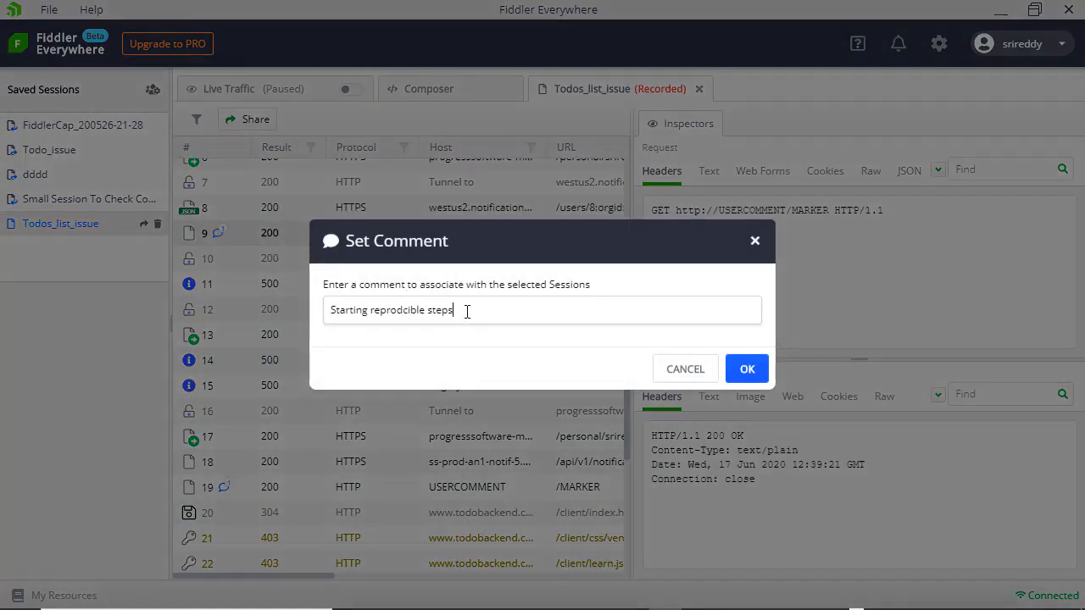
left_click(681, 367)
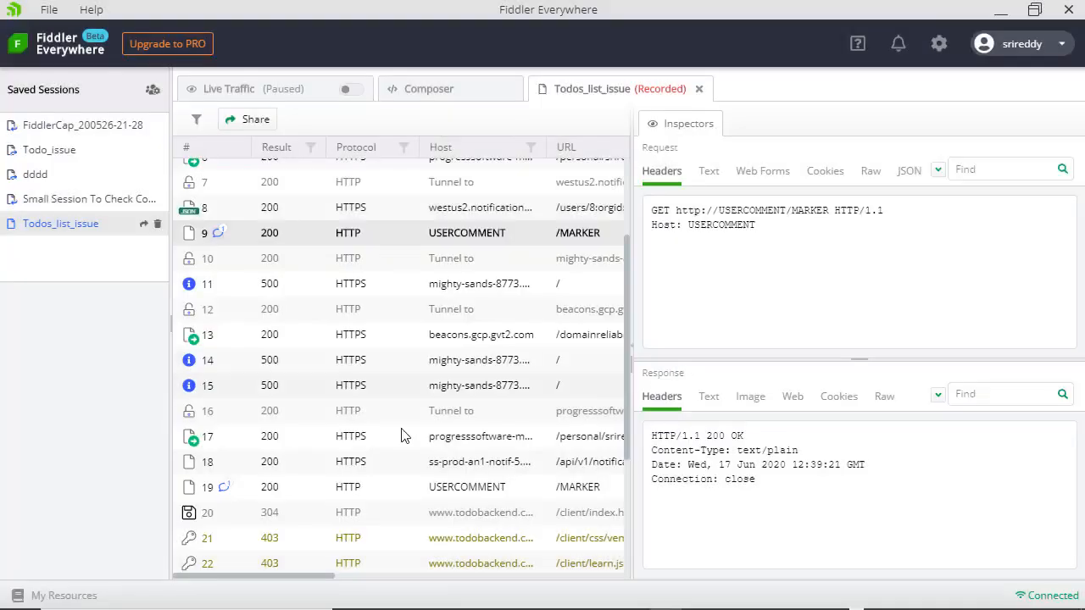
left_click(224, 489)
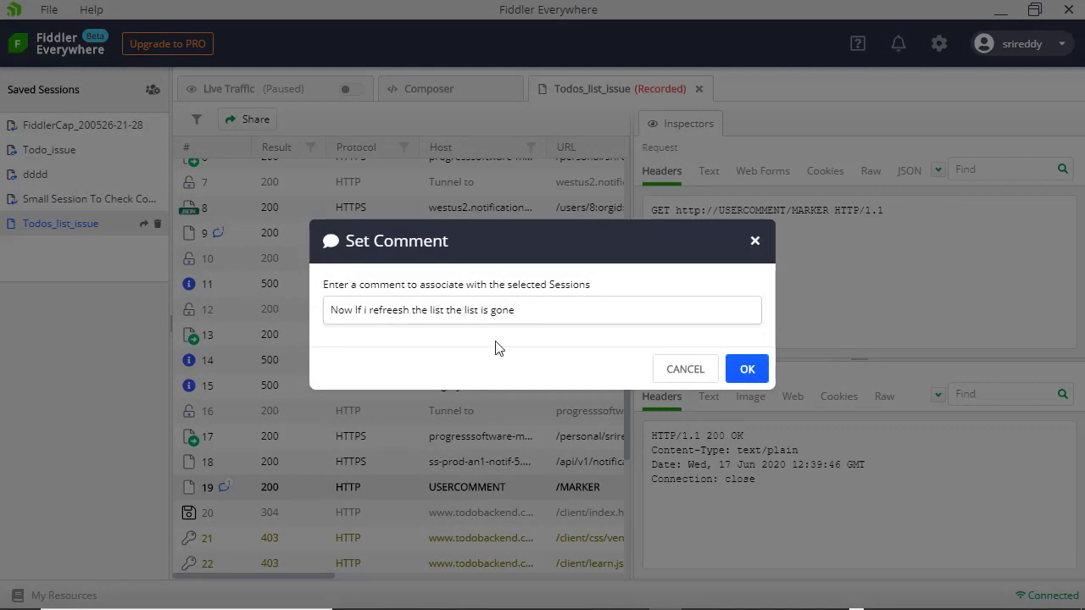
left_click(678, 370)
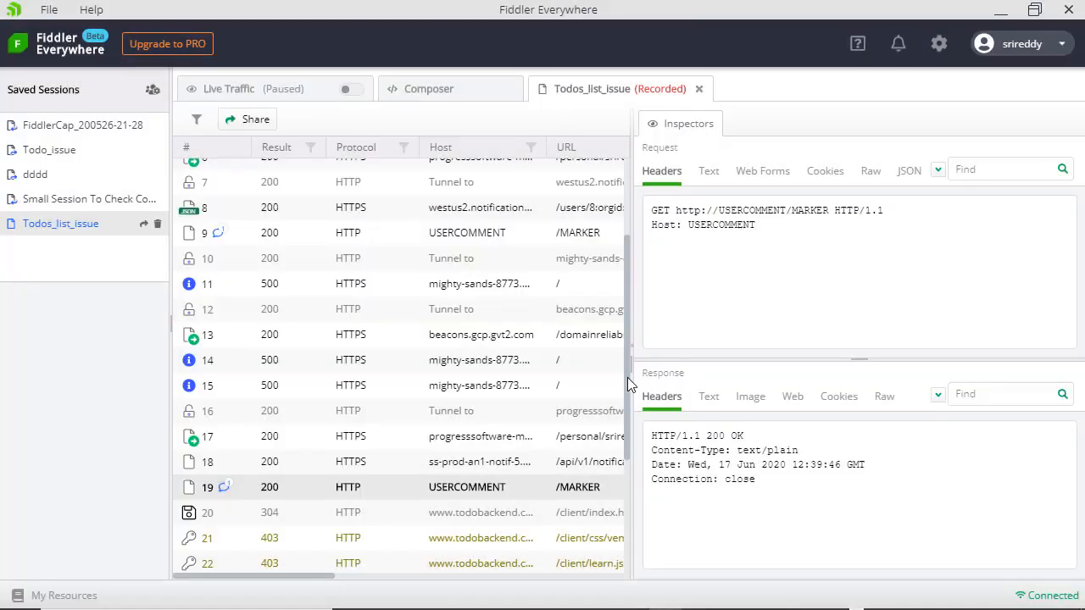
left_click_drag(627, 377, 622, 301)
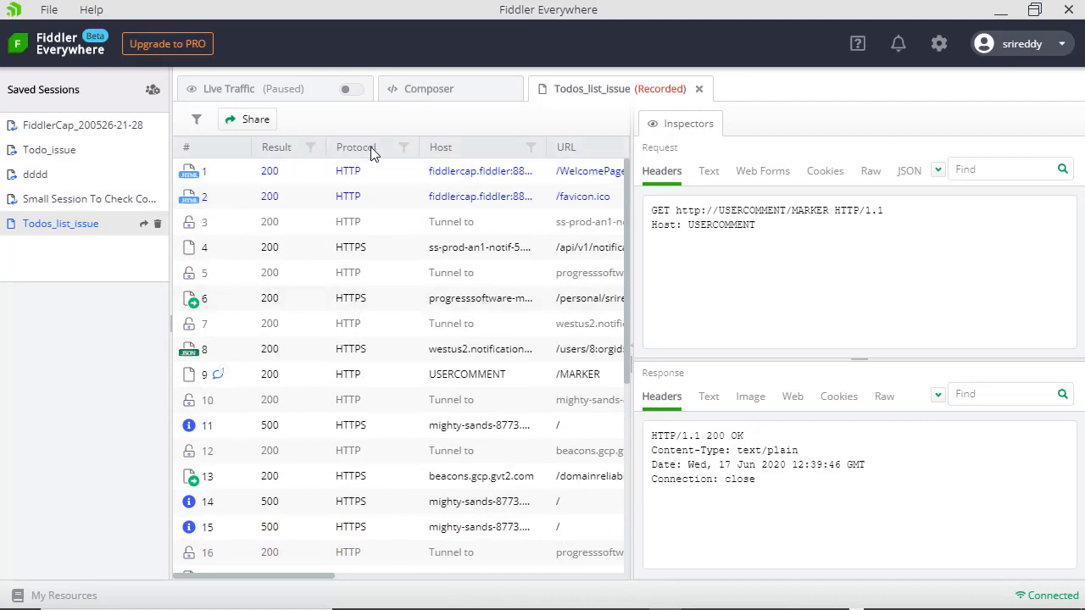
- Filter the Result column to contain 500, leaving sessions 11, 14, 15 and 23
left_click(311, 149)
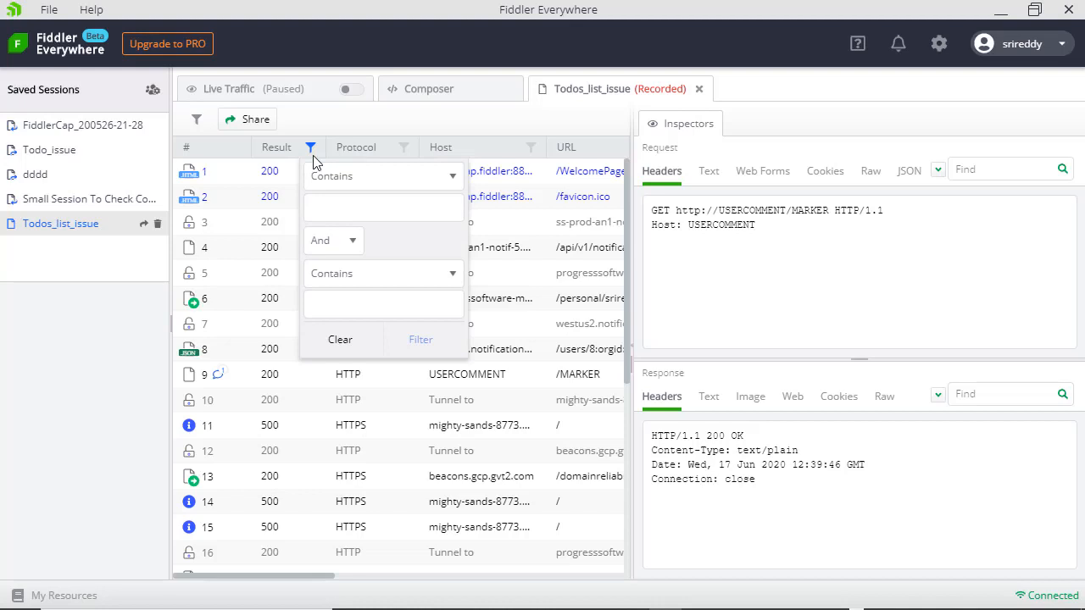
left_click(354, 204)
type("500")
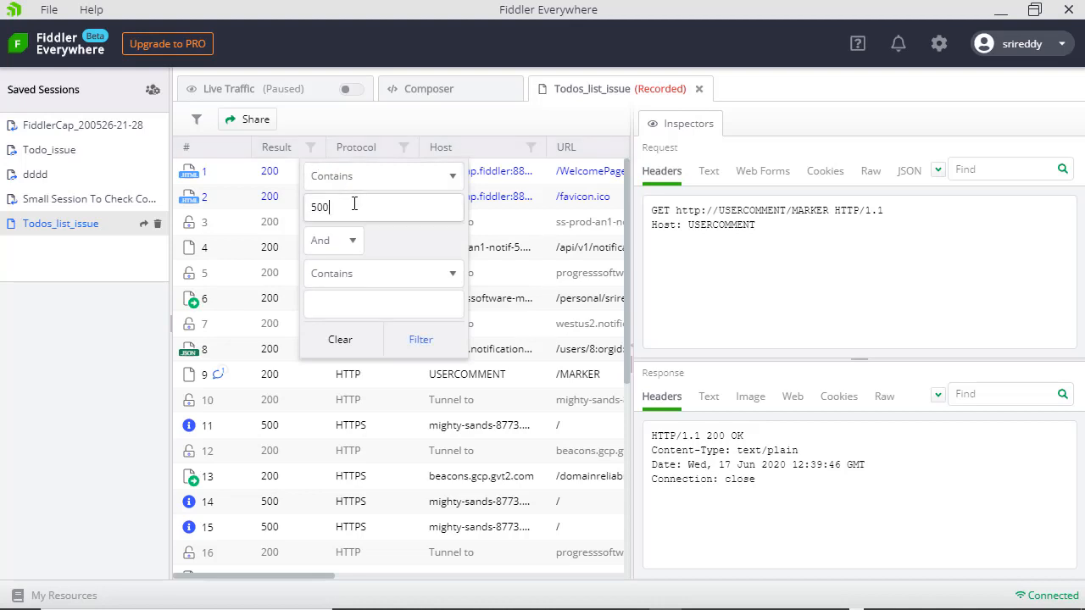
key("Return")
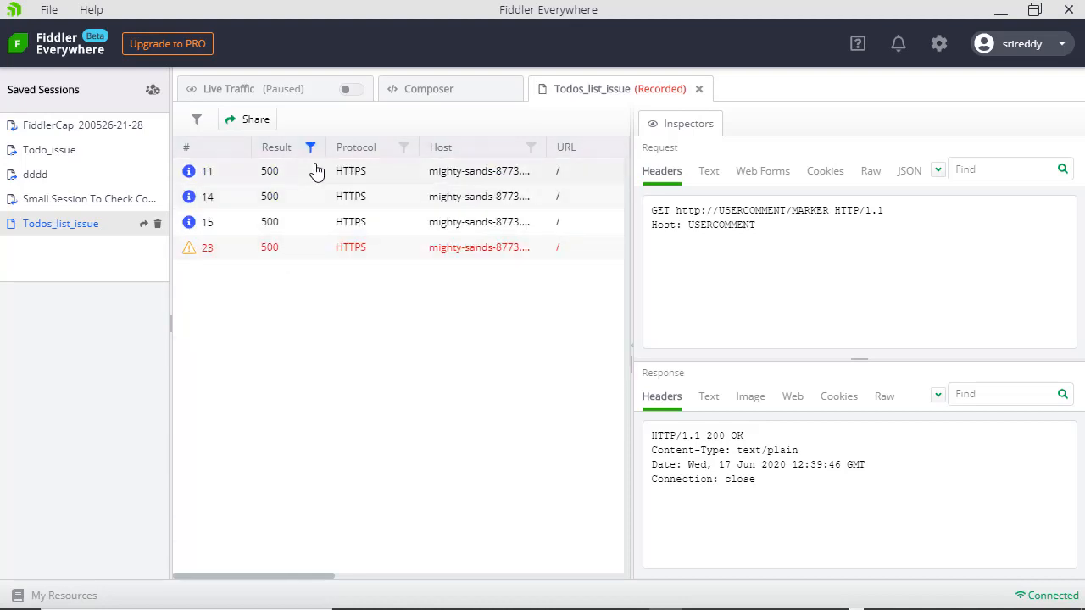
- Select session 23 to inspect it and bring up its context menu
left_click(294, 254)
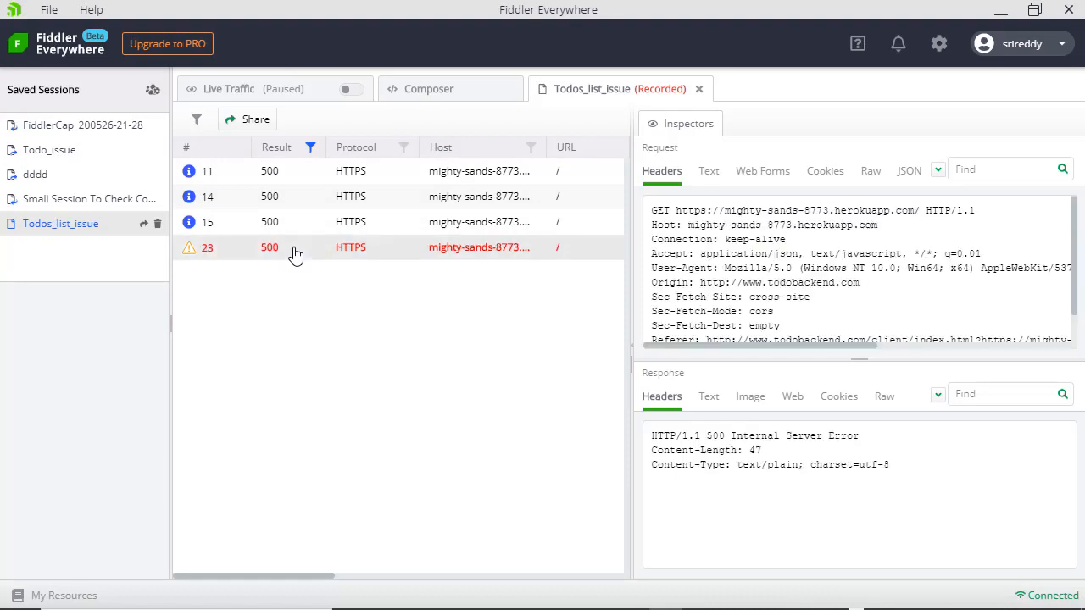
right_click(294, 254)
mouse_move(337, 310)
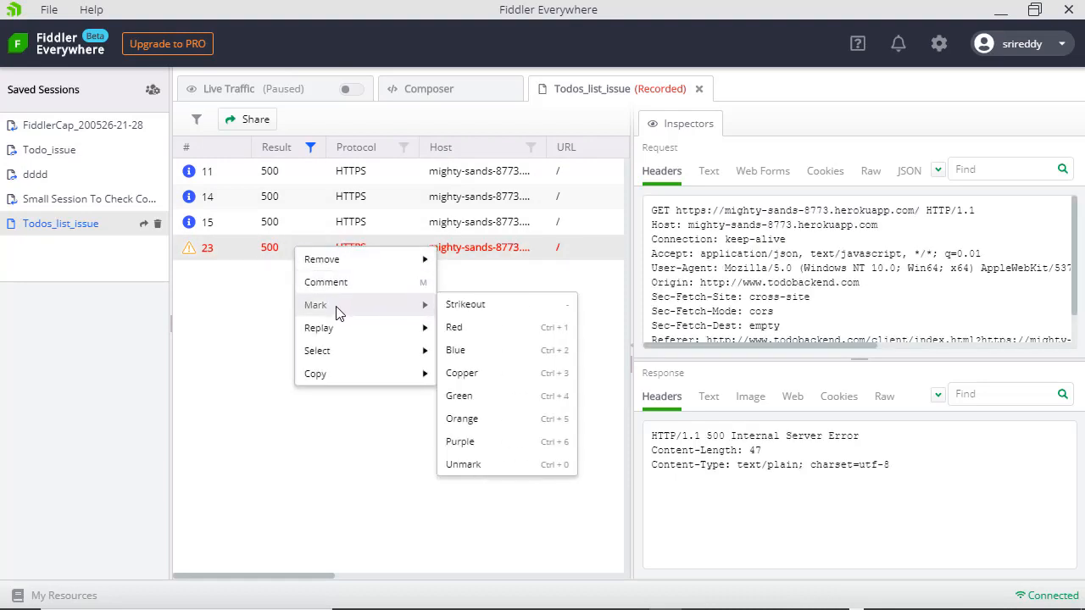
- Flag session 23 orange and add the comment 'This looks like a cause for this issue'
left_click(476, 420)
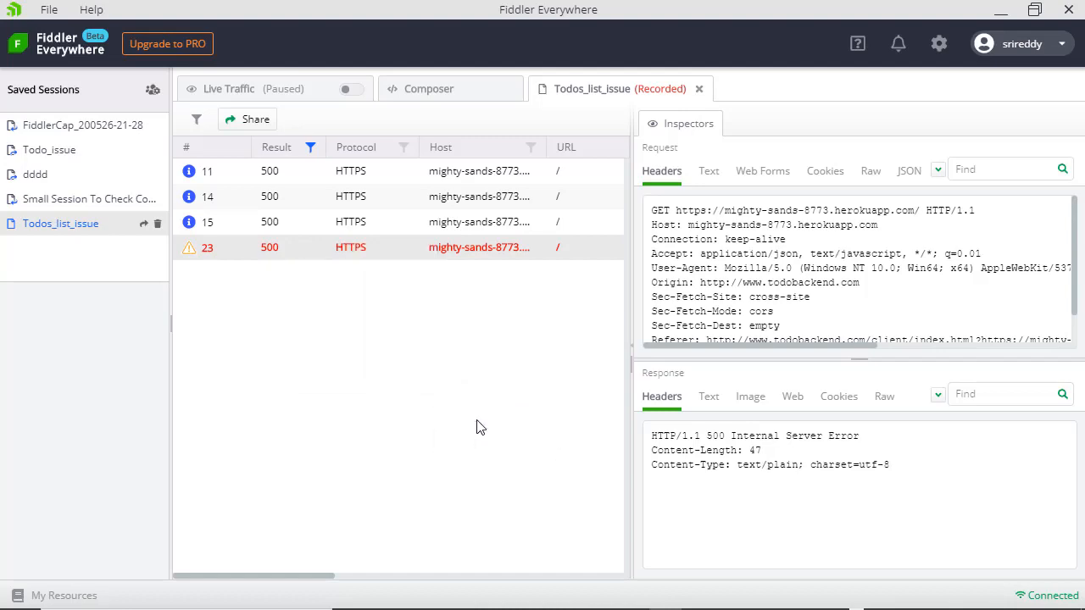
type("m")
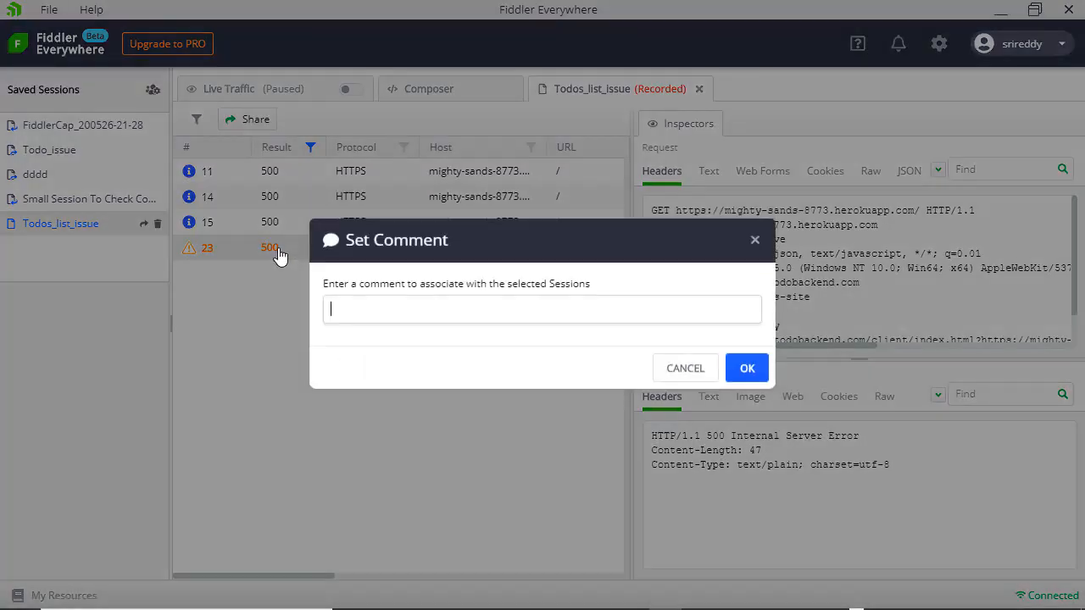
type("This lo")
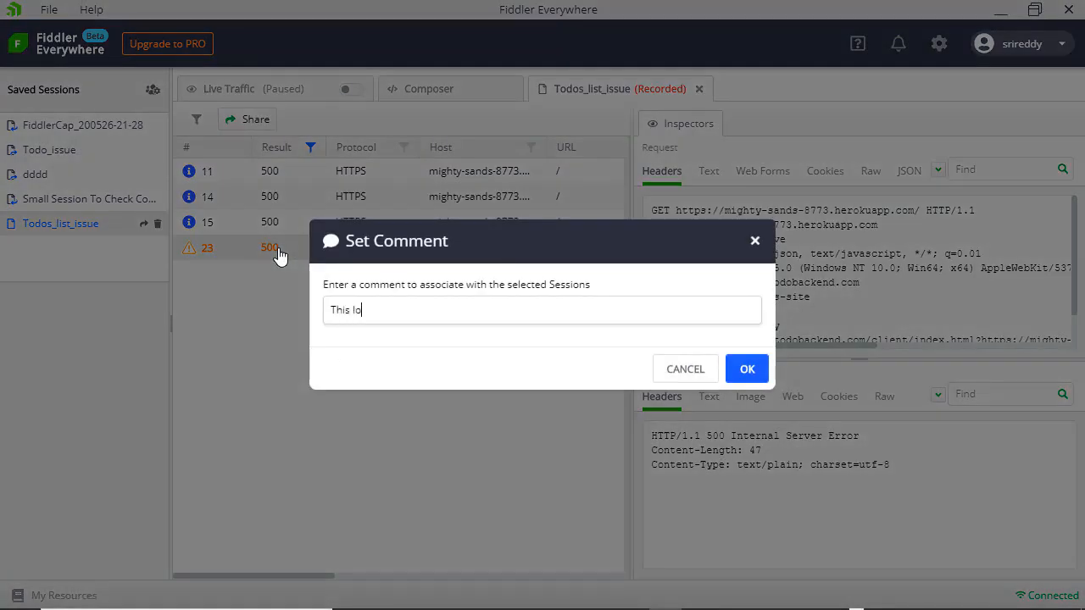
type("oks like a cause for this ")
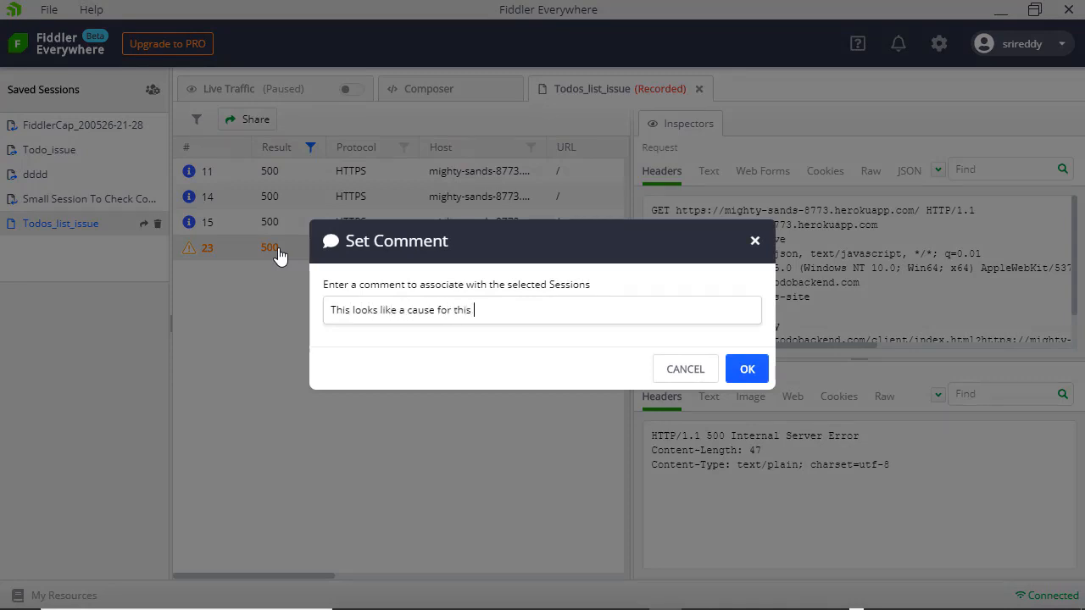
type("issue")
key("Return")
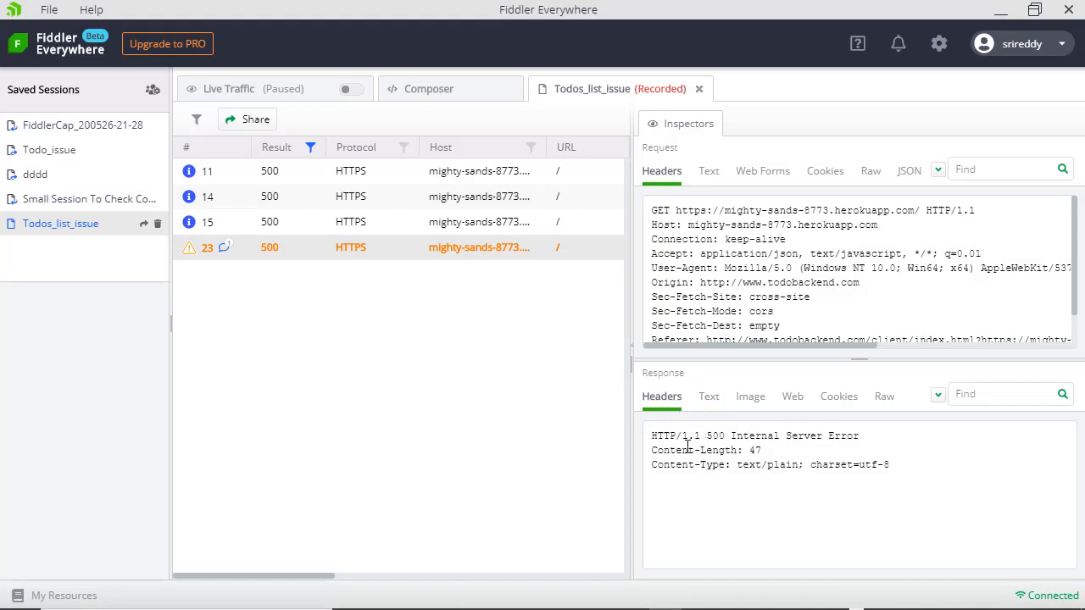
- Show session 23's 500 response as Text to read 'Oops looks like your todos list is not saved...'
left_click_drag(707, 437, 859, 437)
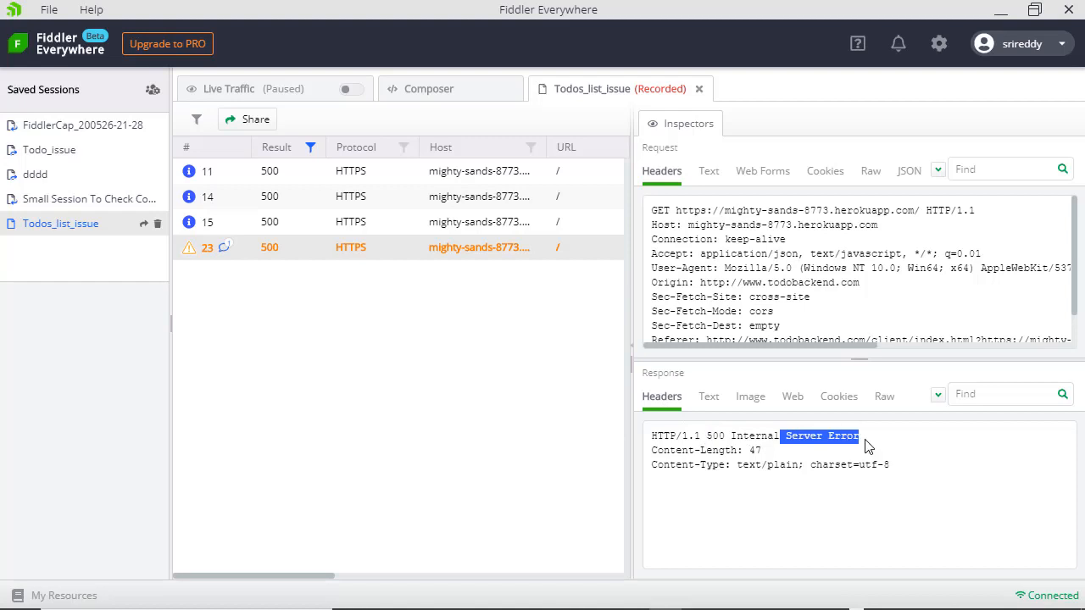
left_click(717, 404)
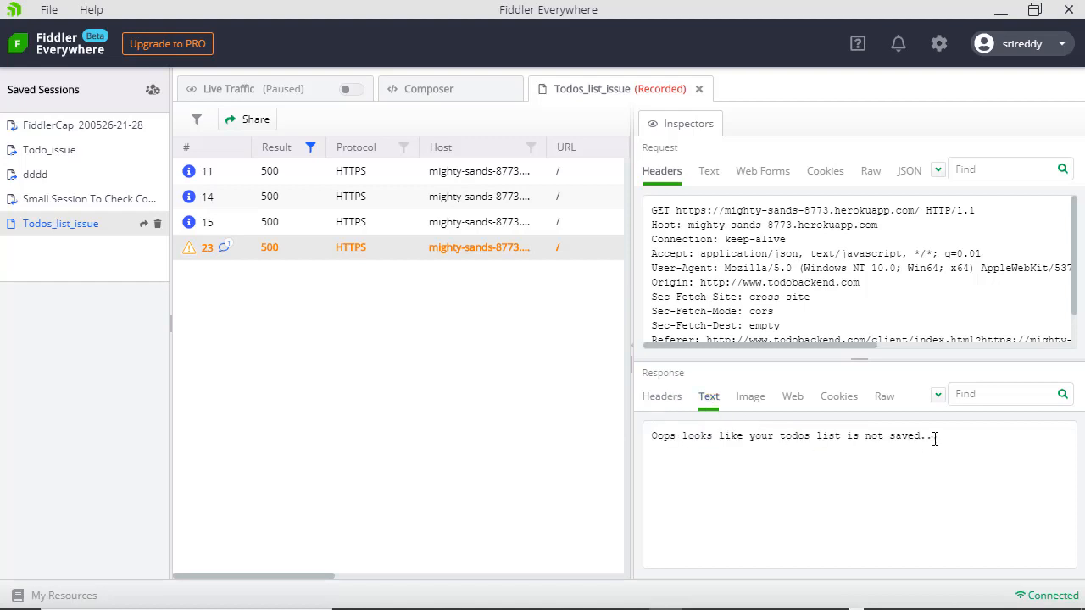
left_click_drag(946, 442, 655, 440)
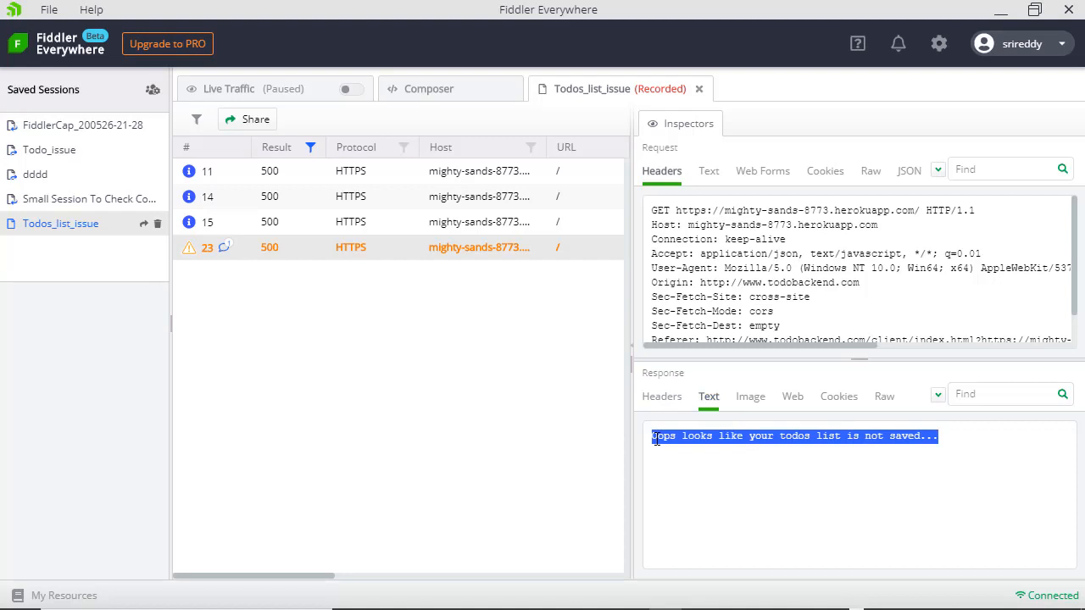
left_click(668, 463)
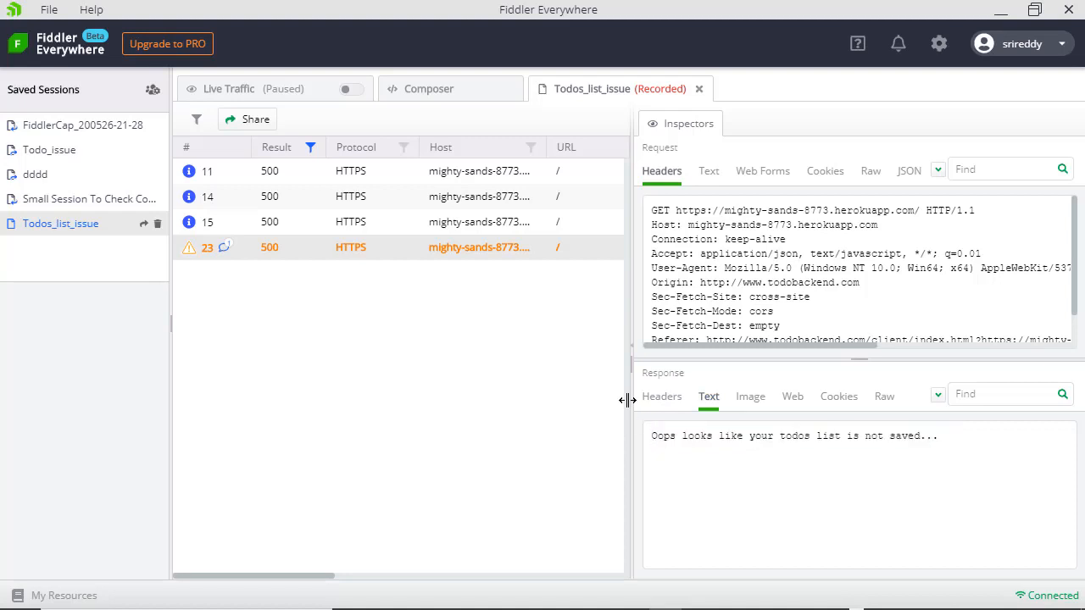
left_click(311, 148)
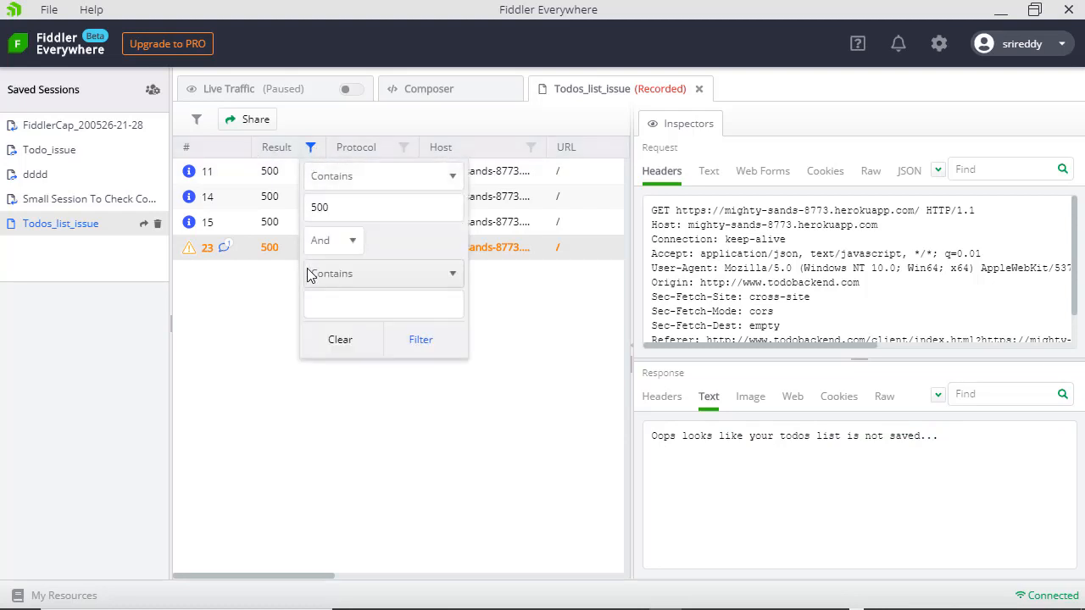
left_click(341, 339)
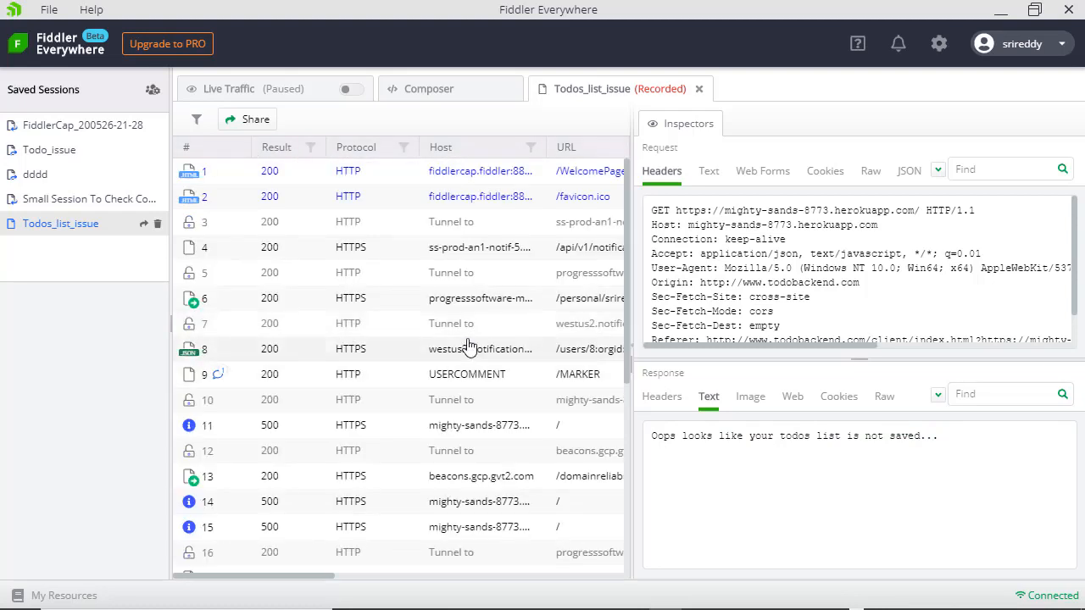
left_click_drag(626, 310, 625, 469)
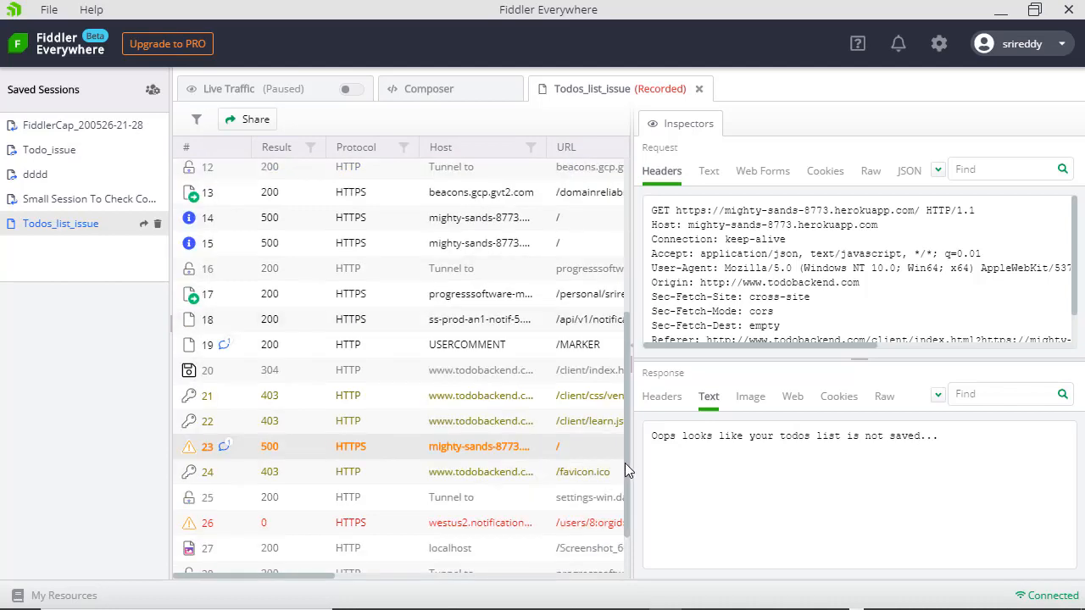
left_click_drag(624, 463, 625, 298)
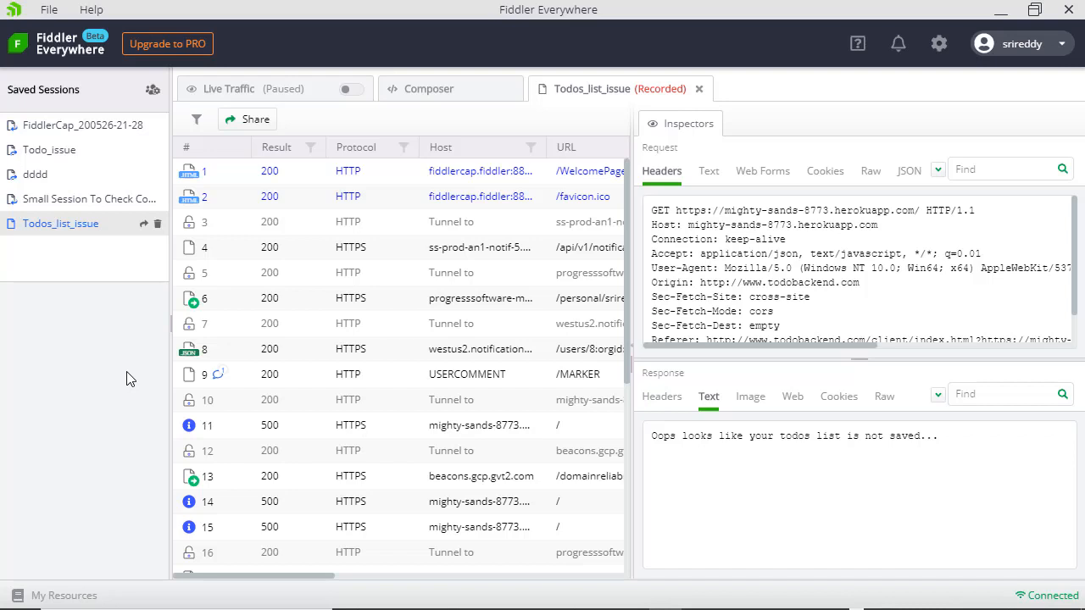
- Share Todos_list_issue with the recipient's e-mail and note 'Checkout this todos list issue', then check access
left_click(245, 126)
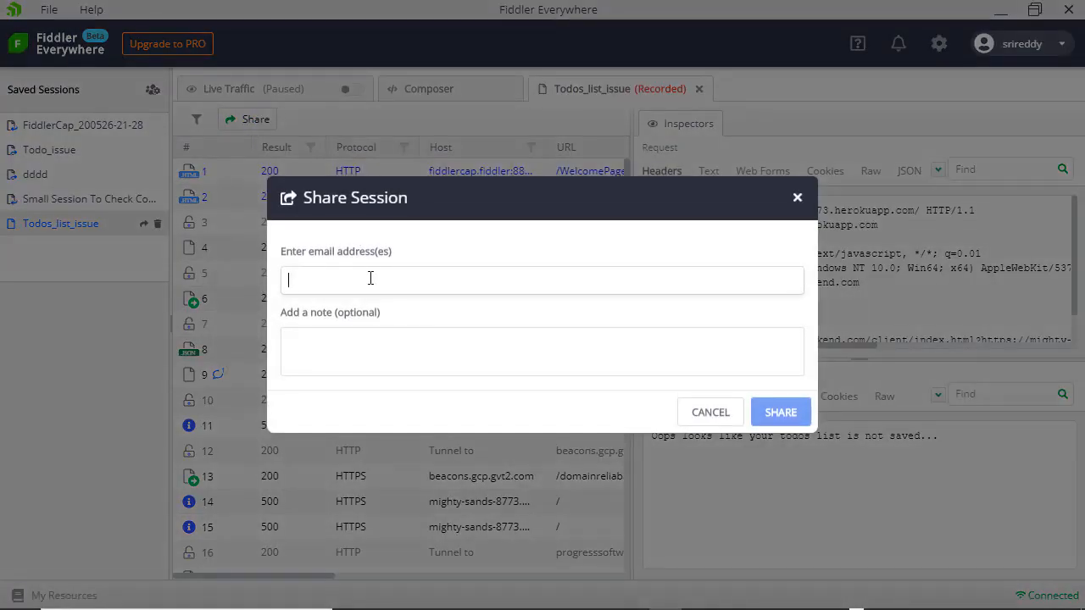
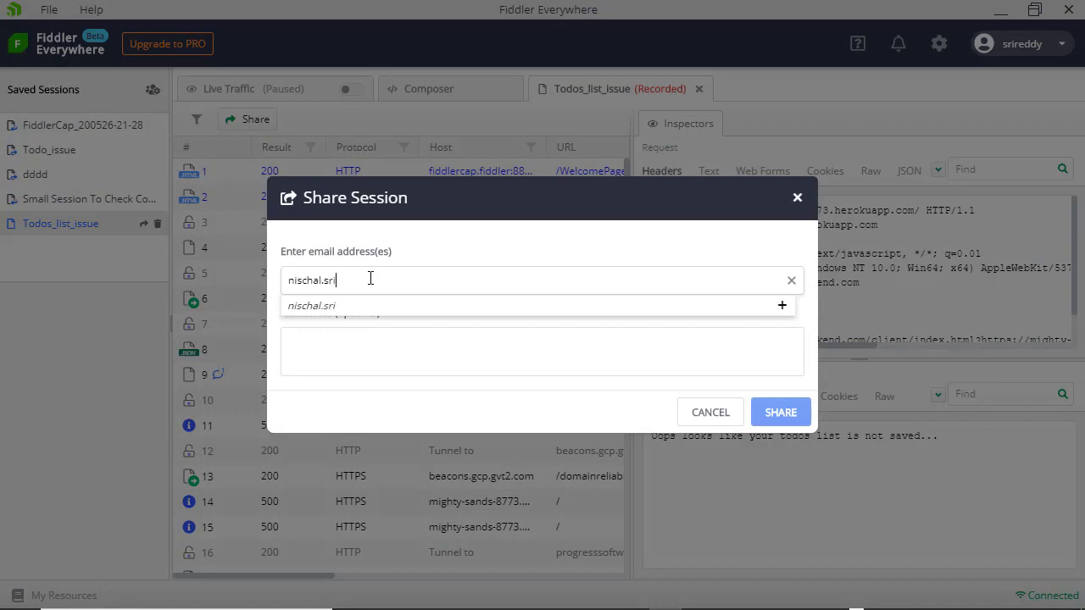
left_click(404, 360)
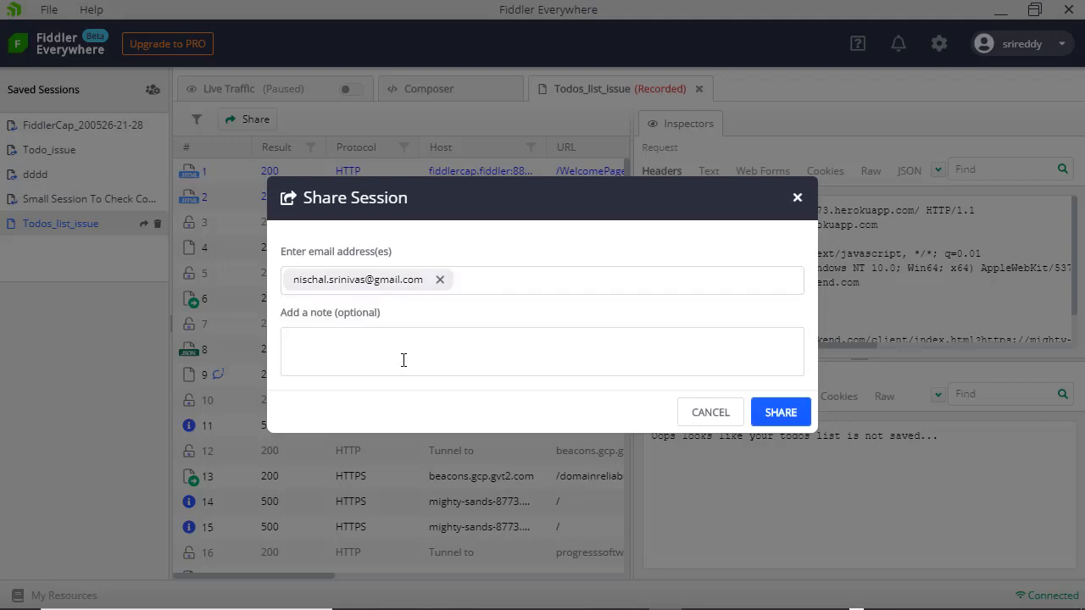
type("Checkout this todos list issue")
left_click(774, 416)
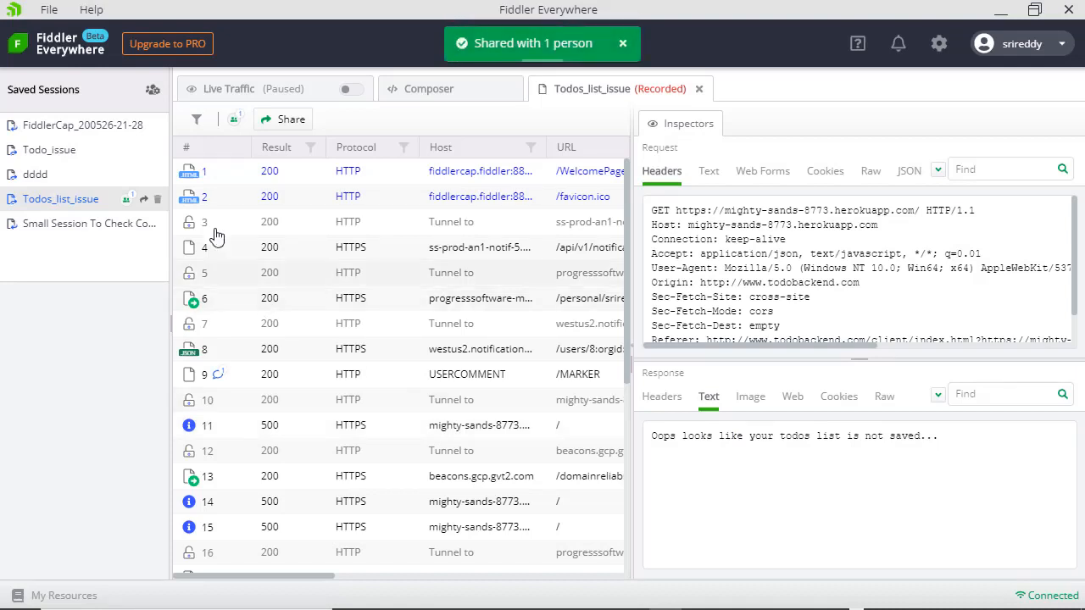
left_click(235, 123)
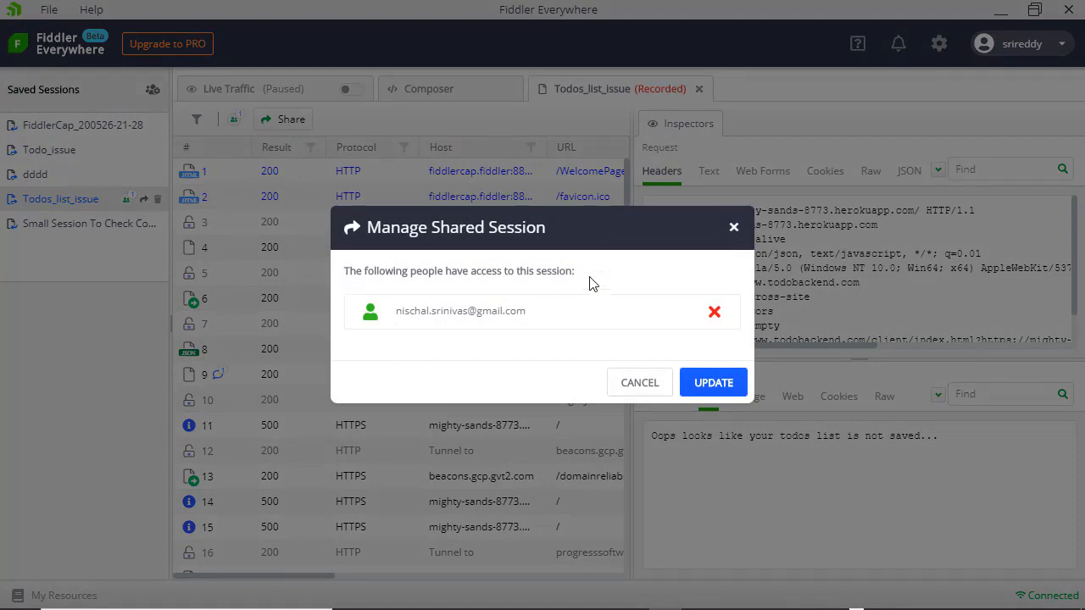
left_click(639, 383)
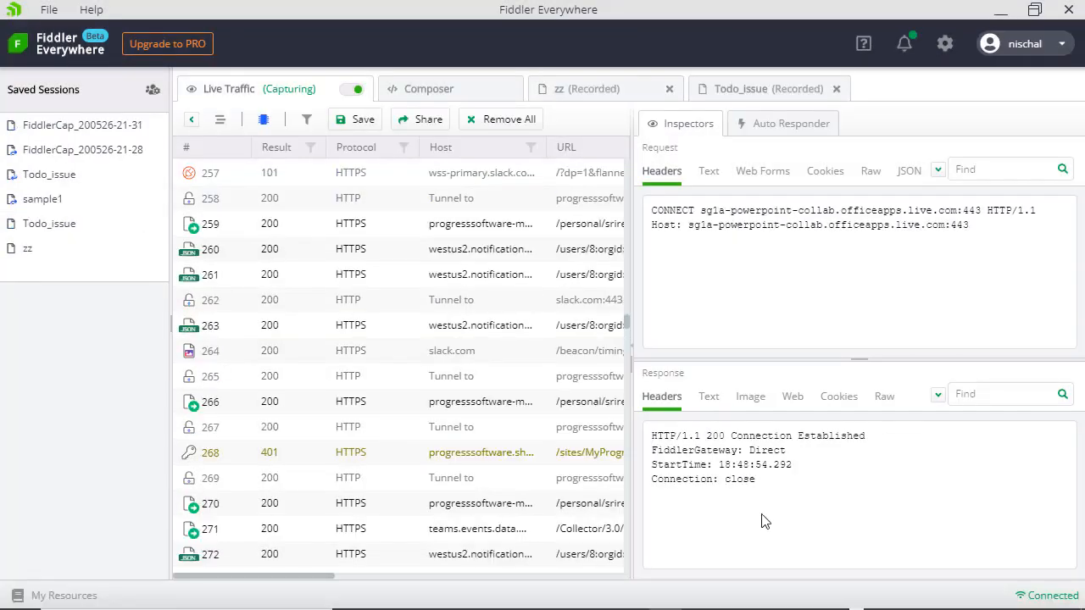
- Open the shared session from the Gmail notification's Open in Fiddler link, launching Fiddler Everywhere
key("alt+Tab")
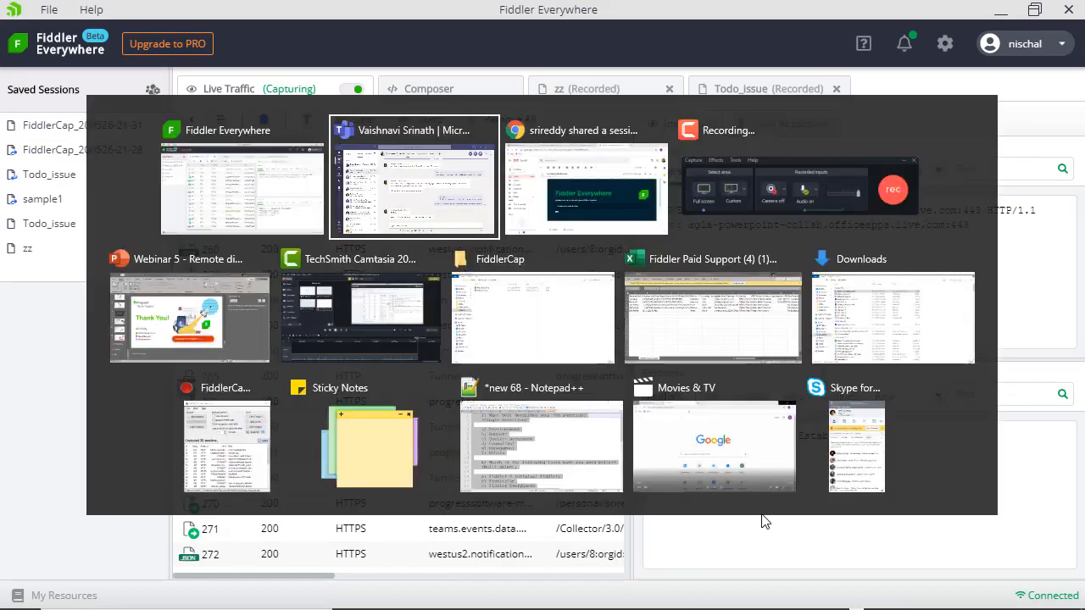
key("alt+Tab")
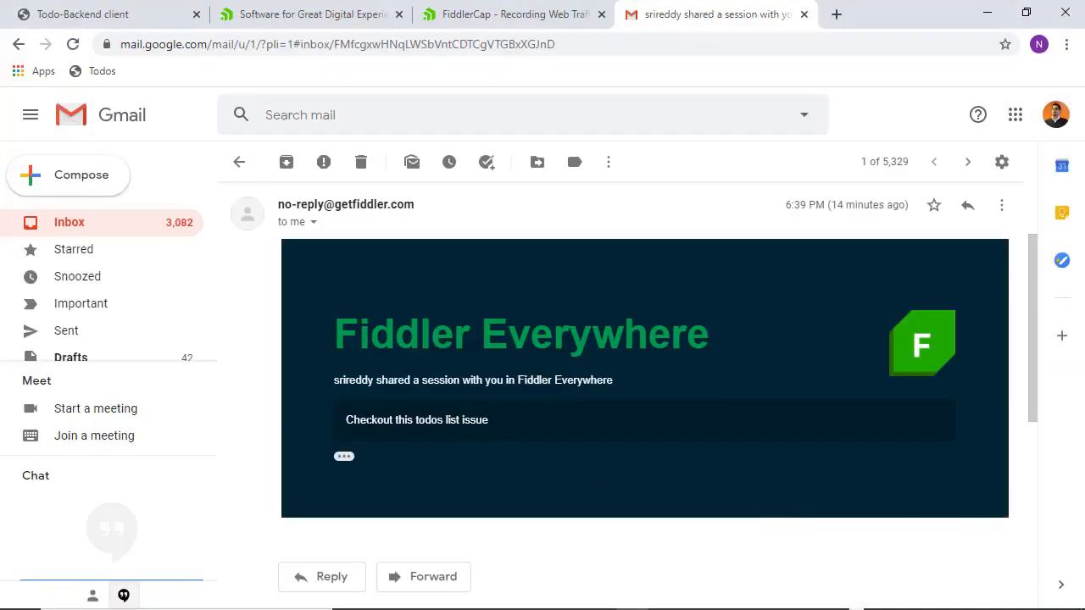
scroll(369, 424, "down", 1)
scroll(369, 420, "down", 1)
left_click(345, 352)
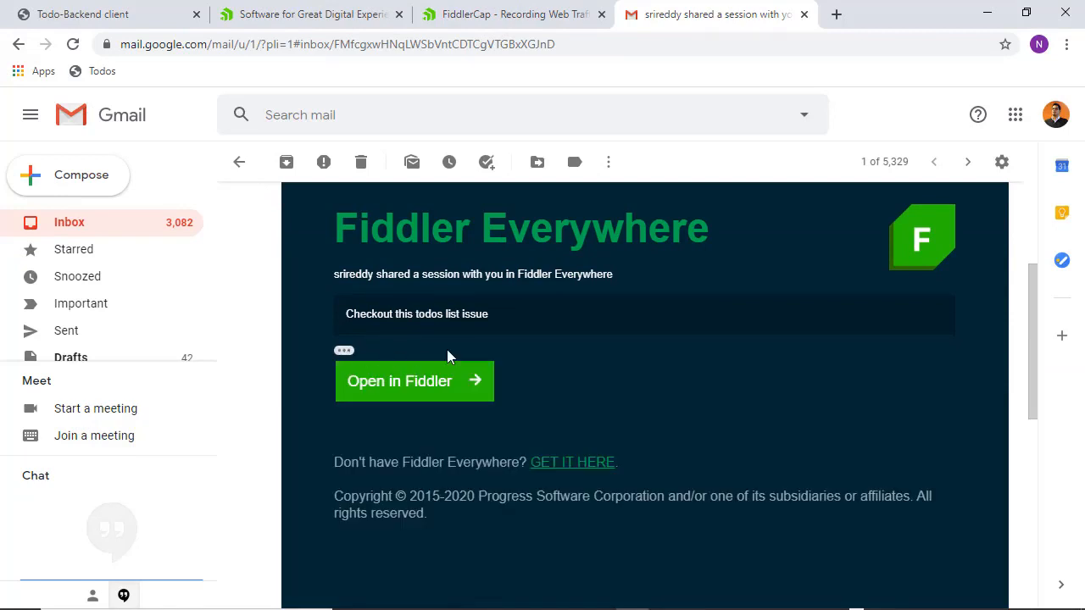
scroll(447, 350, "up", 1)
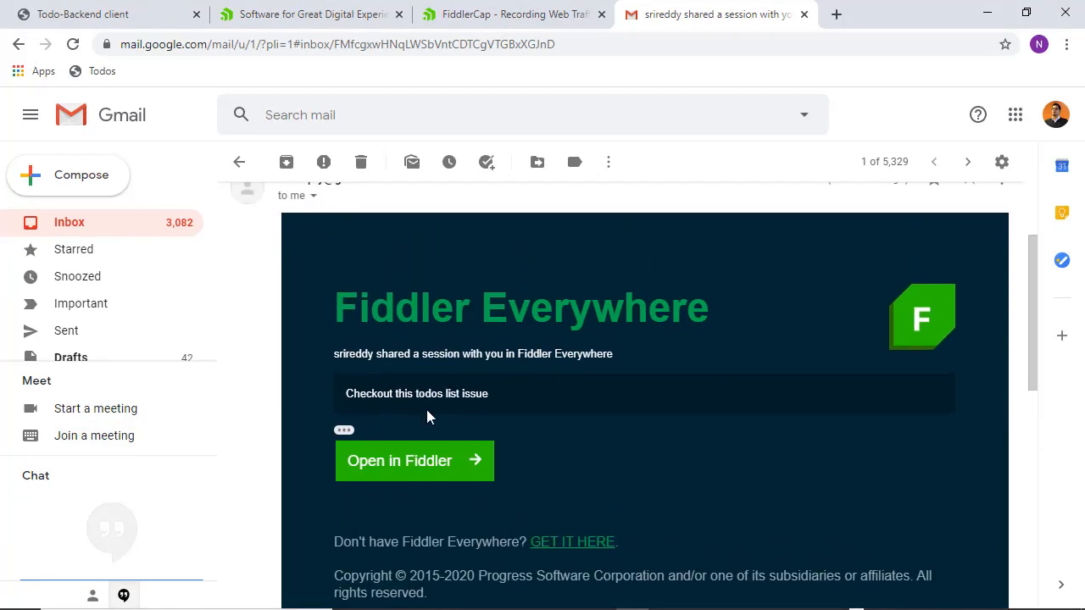
left_click(407, 472)
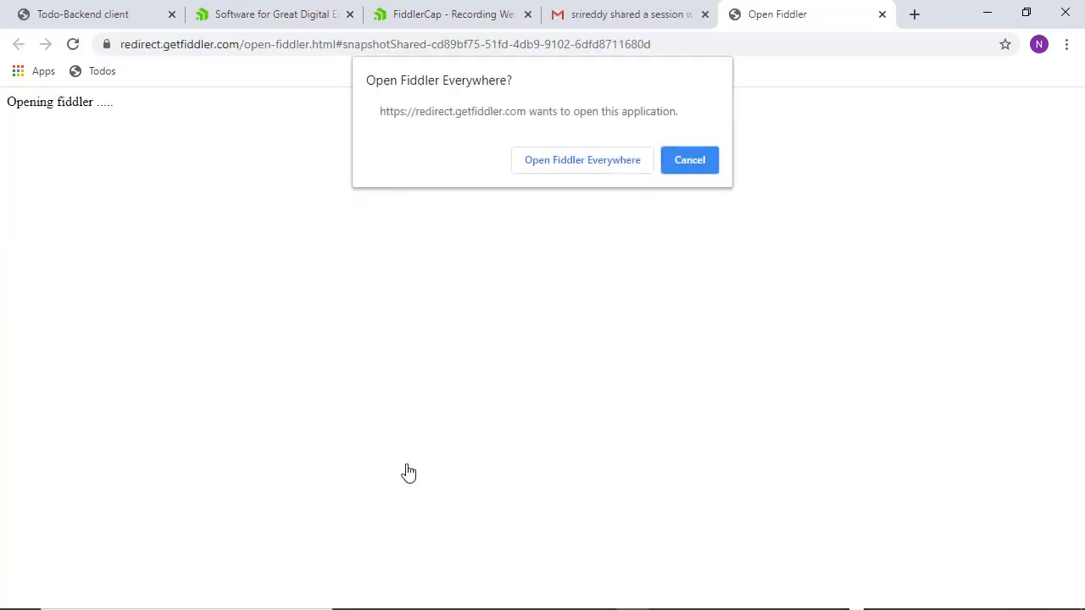
left_click(592, 167)
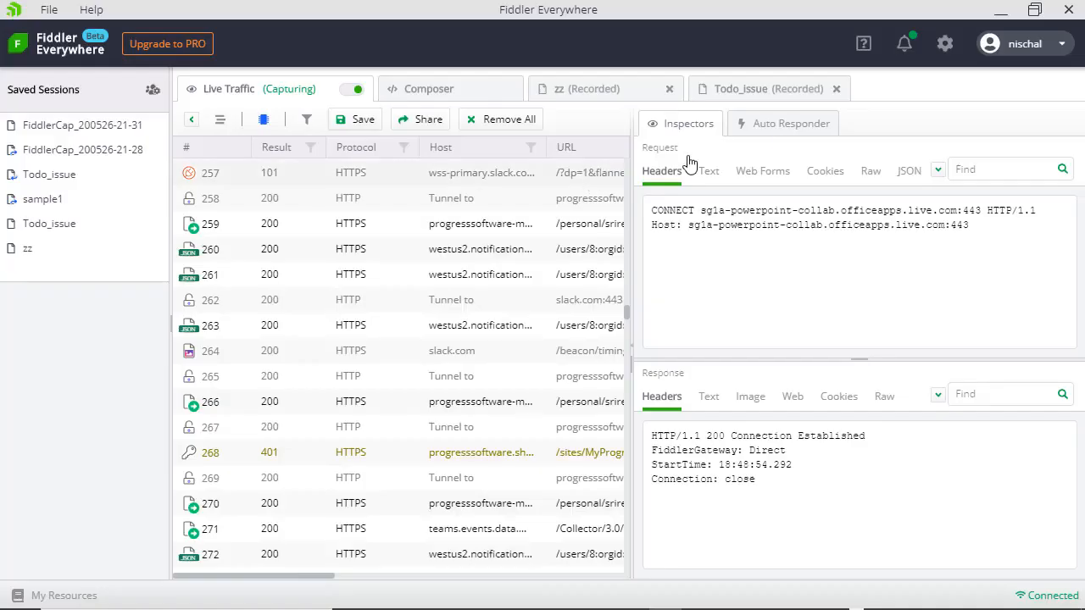
- Open the shared Todos_list_issue session from the notifications list
left_click(905, 46)
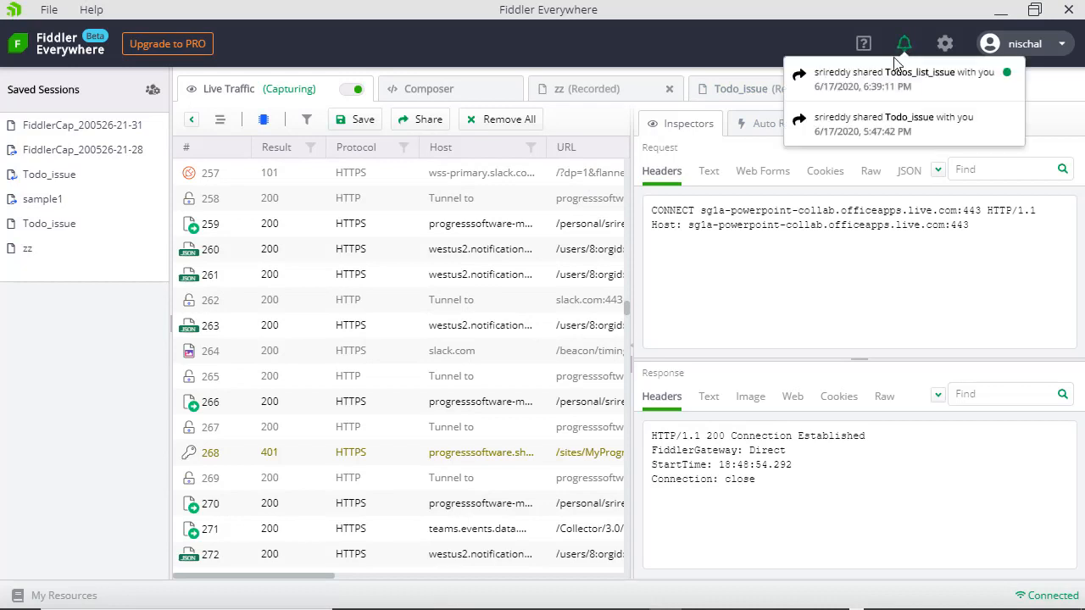
left_click(885, 78)
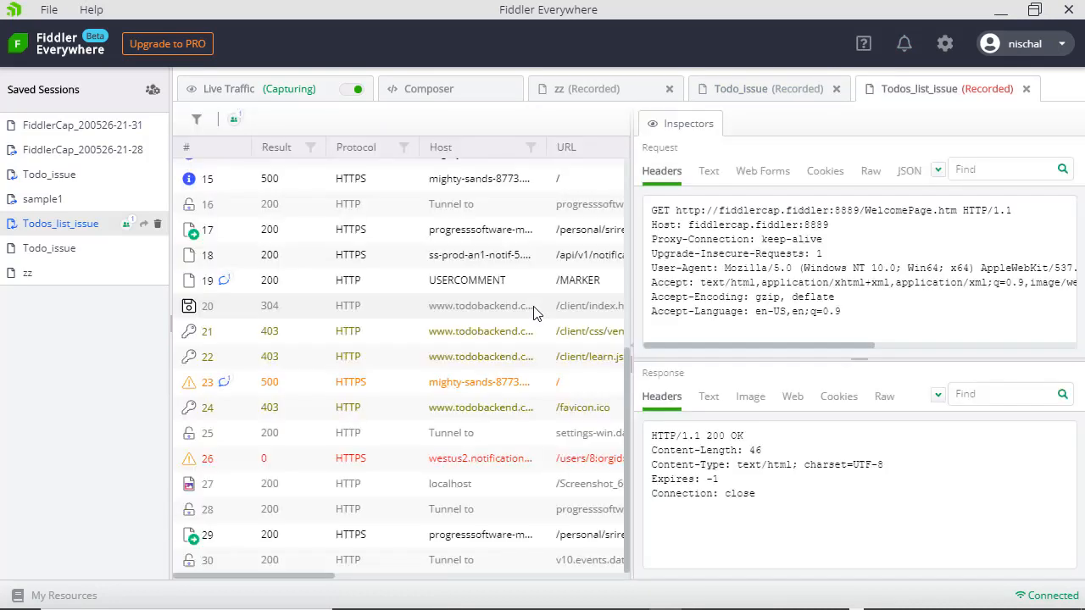
left_click_drag(626, 416, 624, 238)
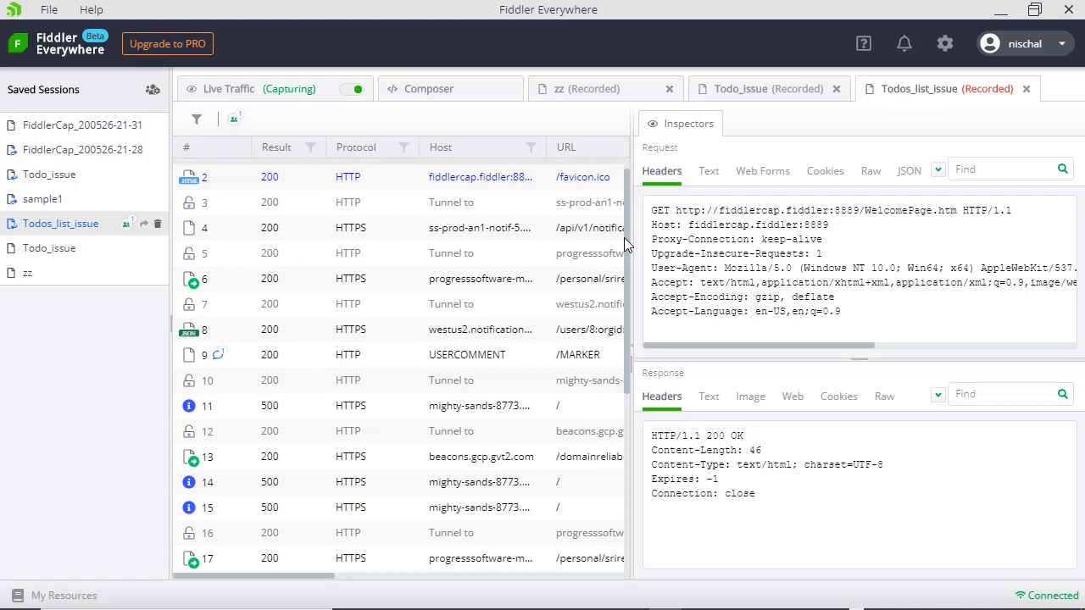
left_click_drag(628, 244, 617, 341)
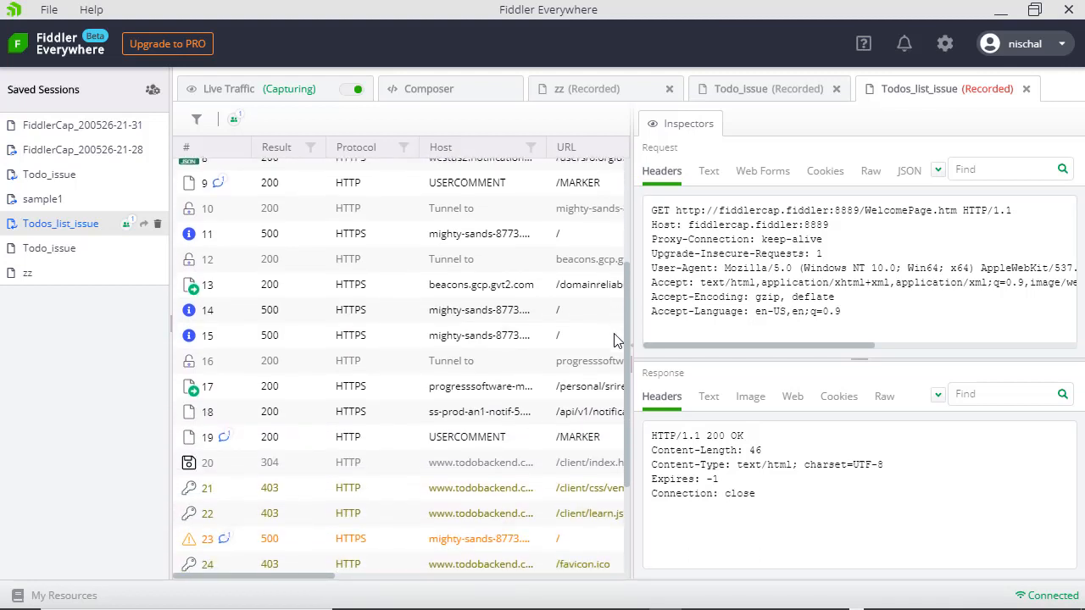
- Read the comments on requests 9 and 23 and the 500 response text, then return to Live Traffic
left_click(222, 189)
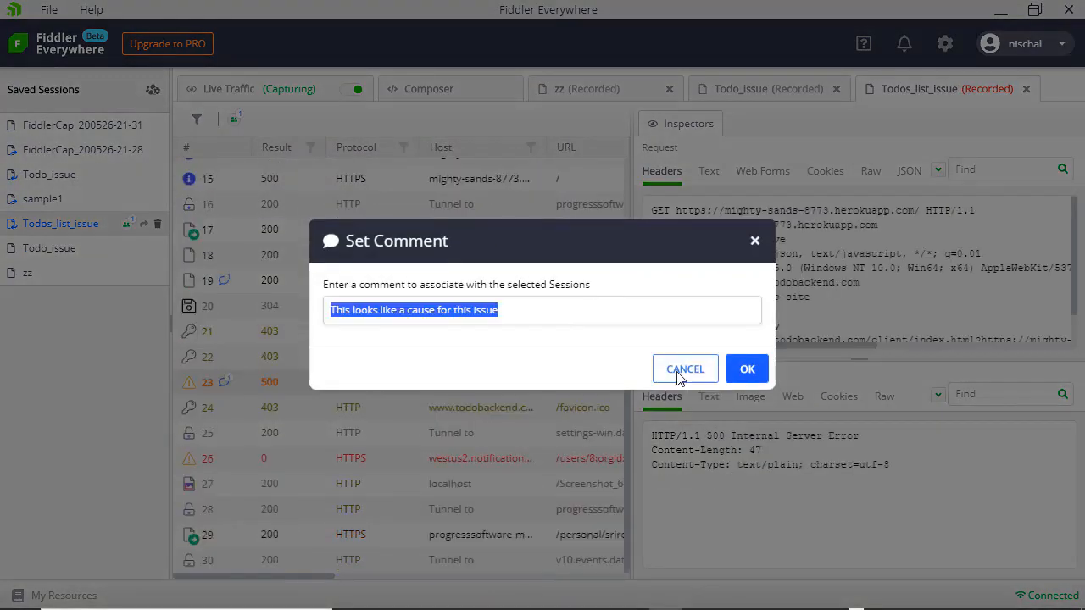
left_click(680, 373)
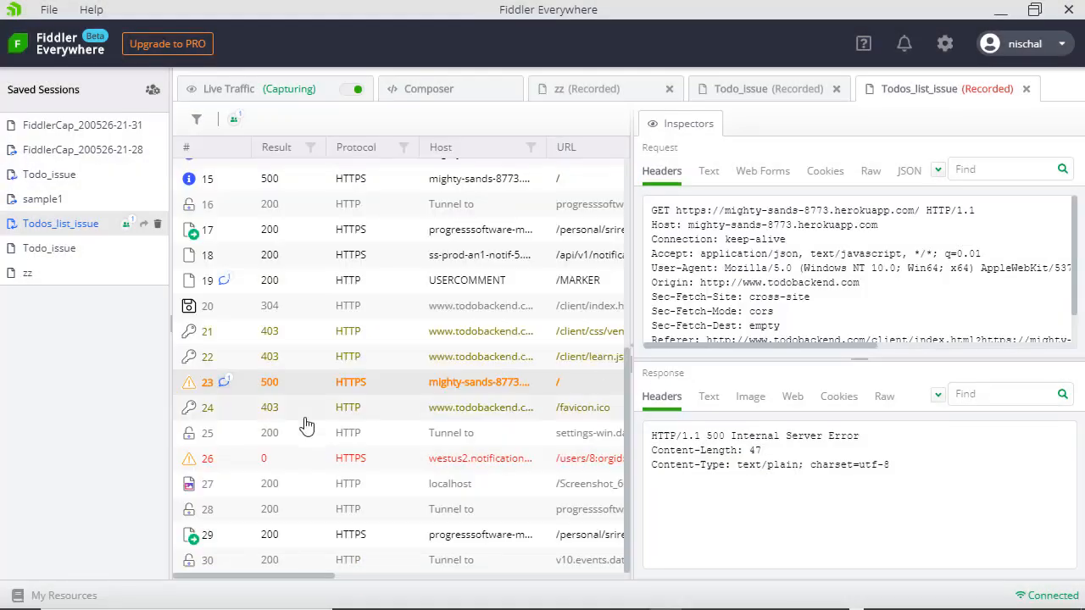
left_click(223, 383)
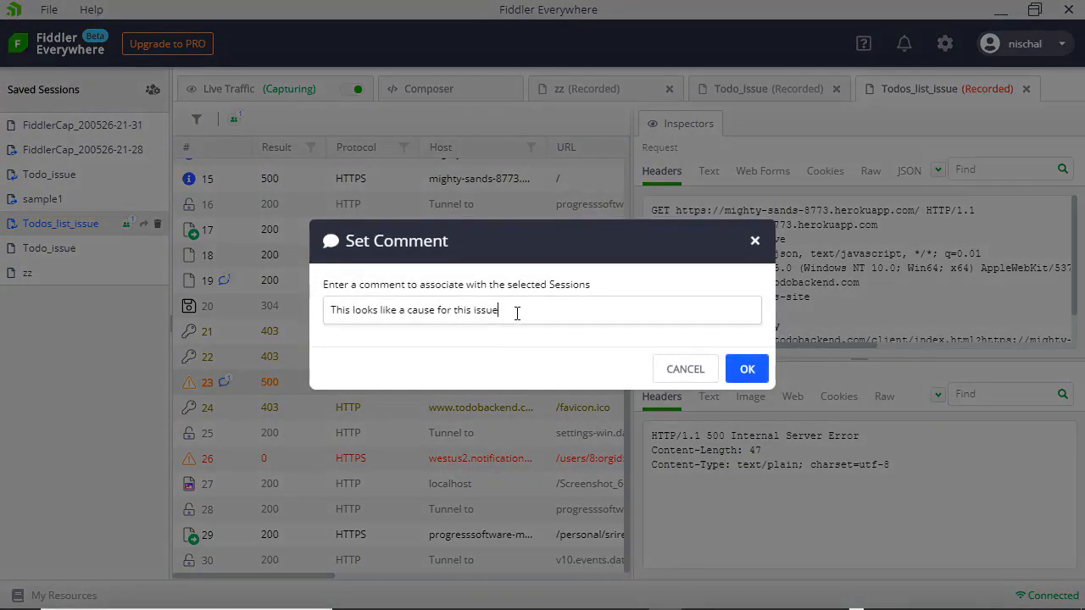
left_click_drag(516, 311, 330, 312)
left_click(685, 373)
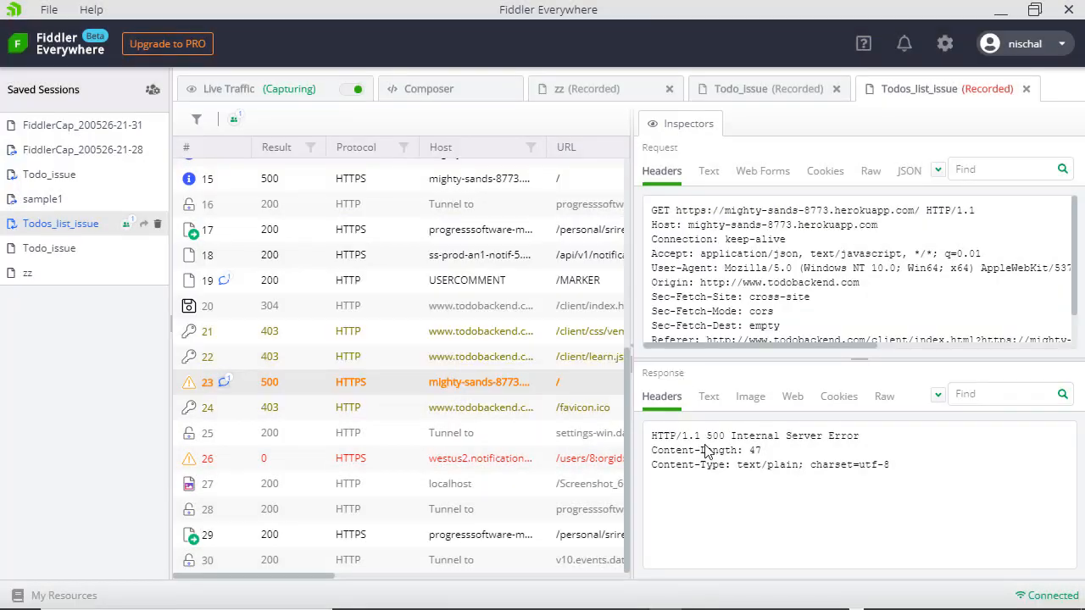
left_click(709, 396)
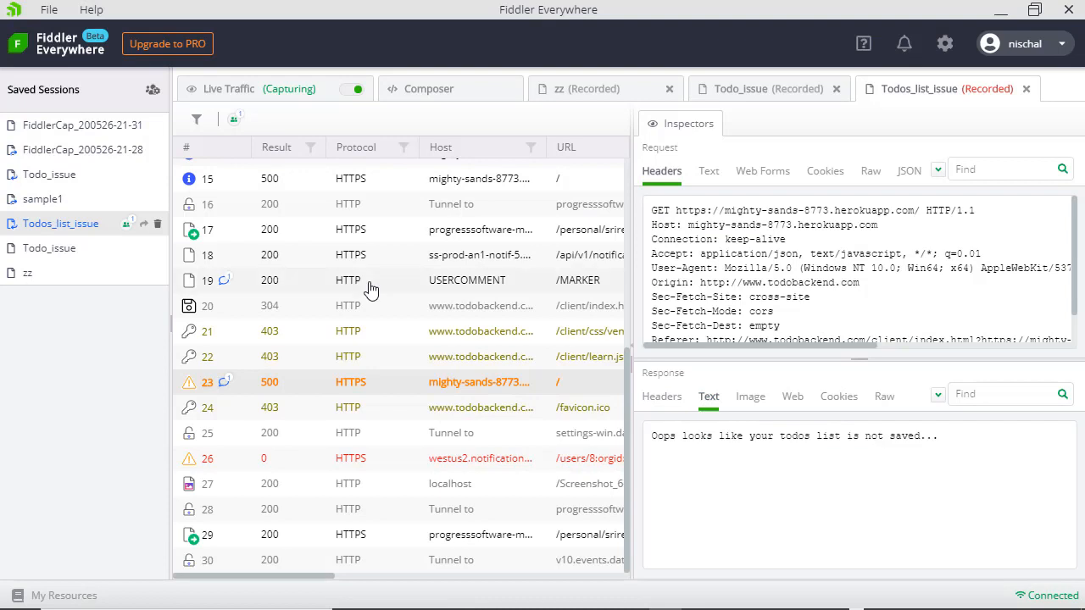
left_click(280, 90)
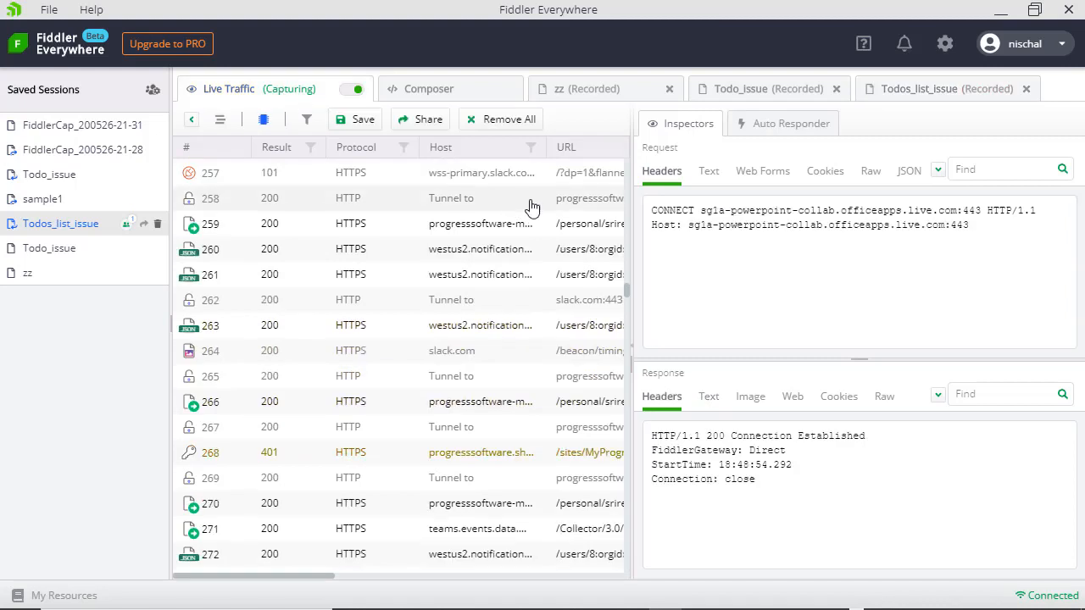
- Look over the Auto Responder rules, then bring up the Composer with its empty URL
left_click(761, 132)
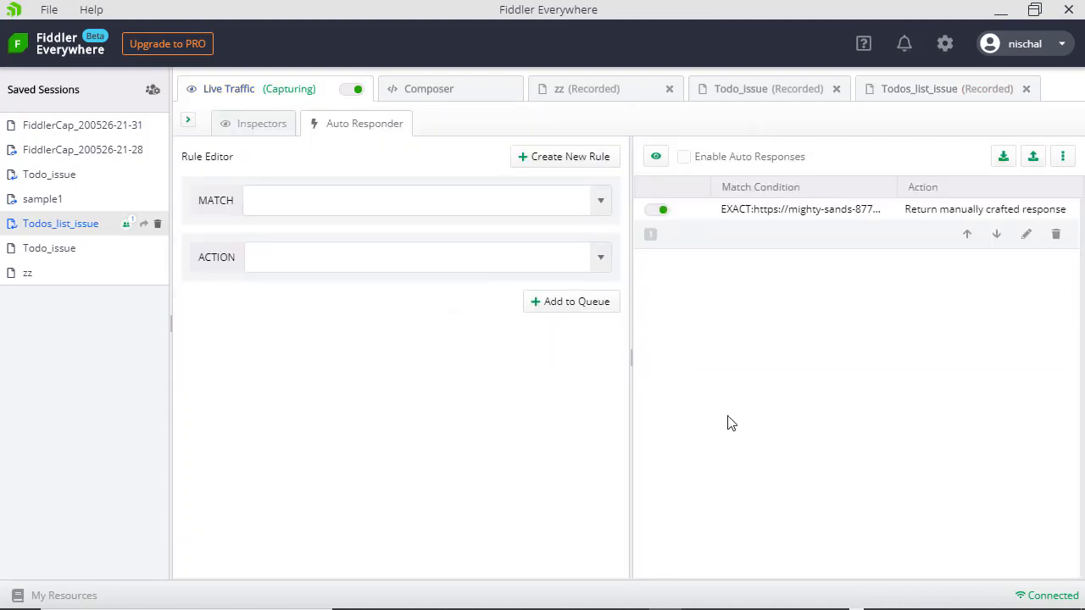
left_click(485, 96)
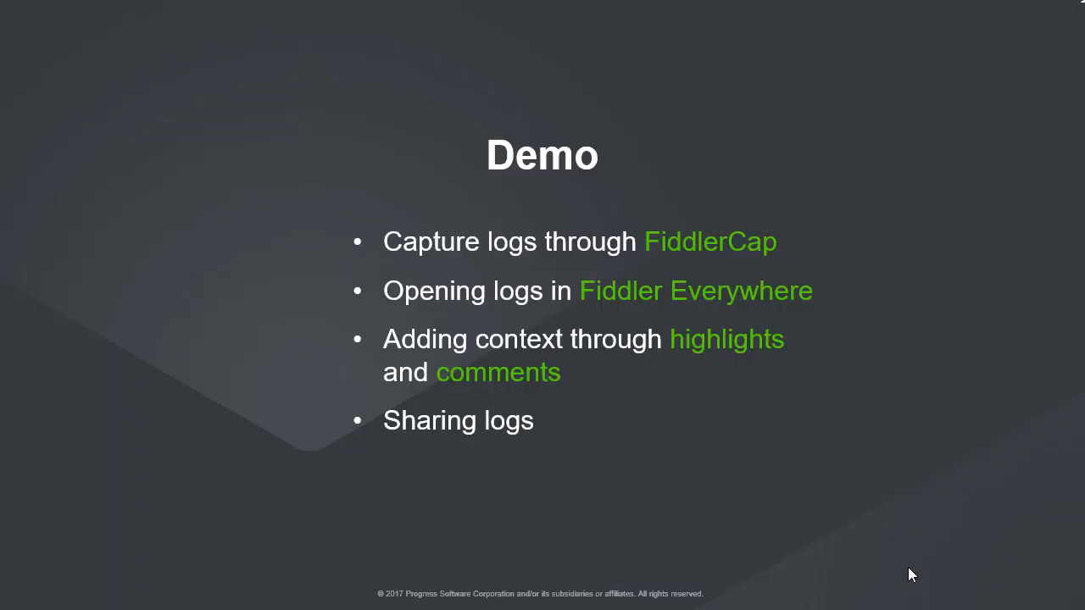
- Advance from the Demo slide to the Download Now slide
left_click(909, 568)
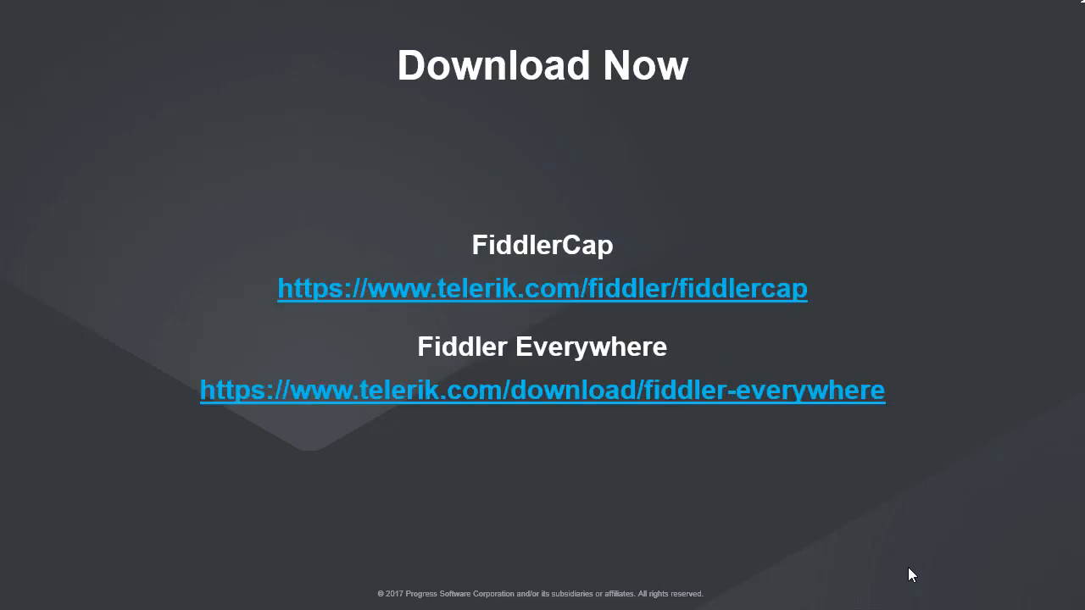